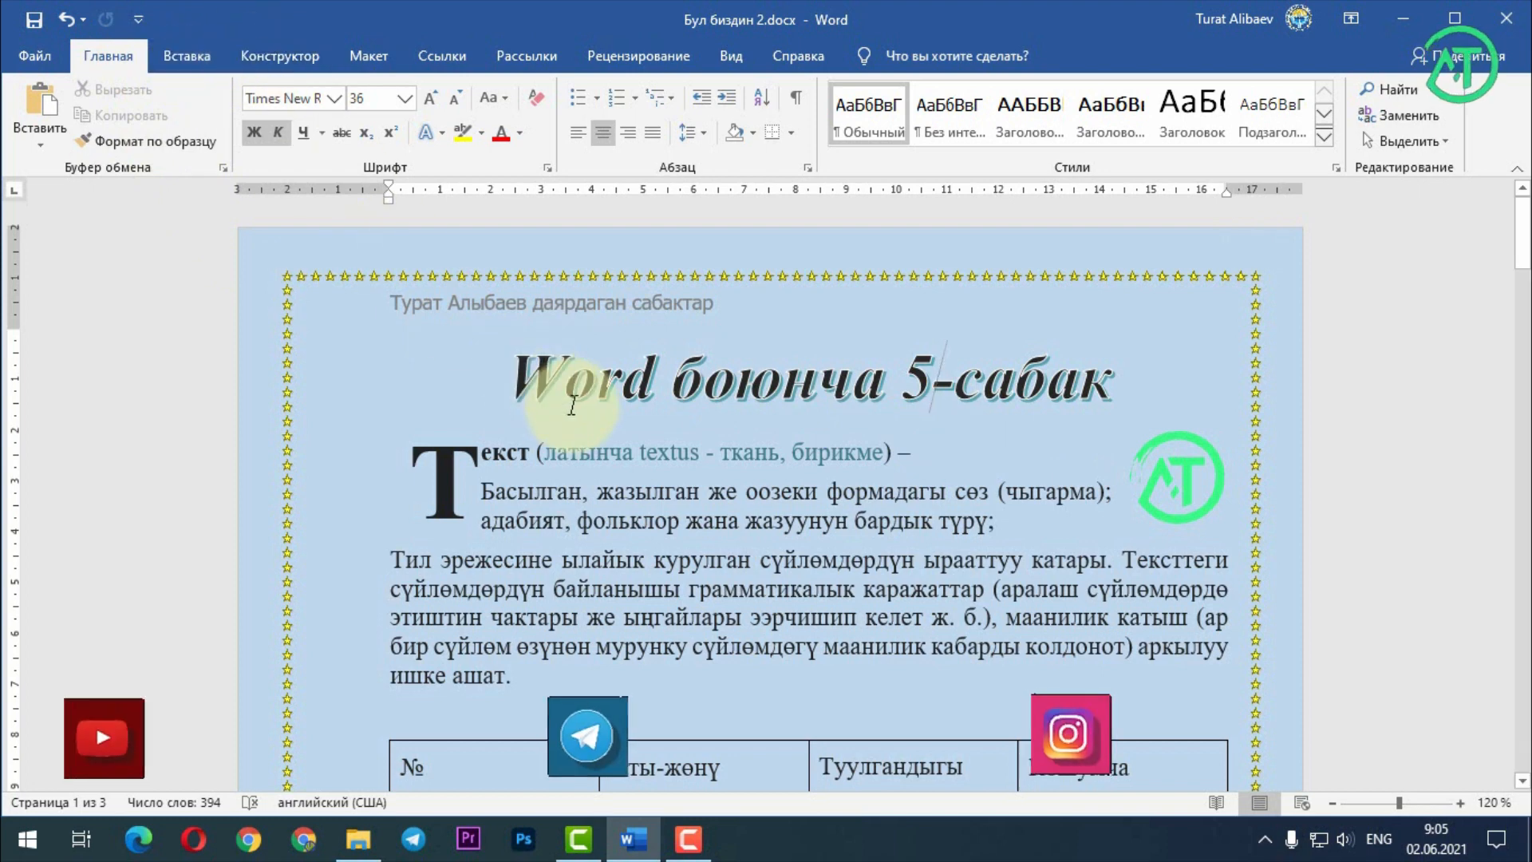
- Review the available page margin presets for the document
click(362, 55)
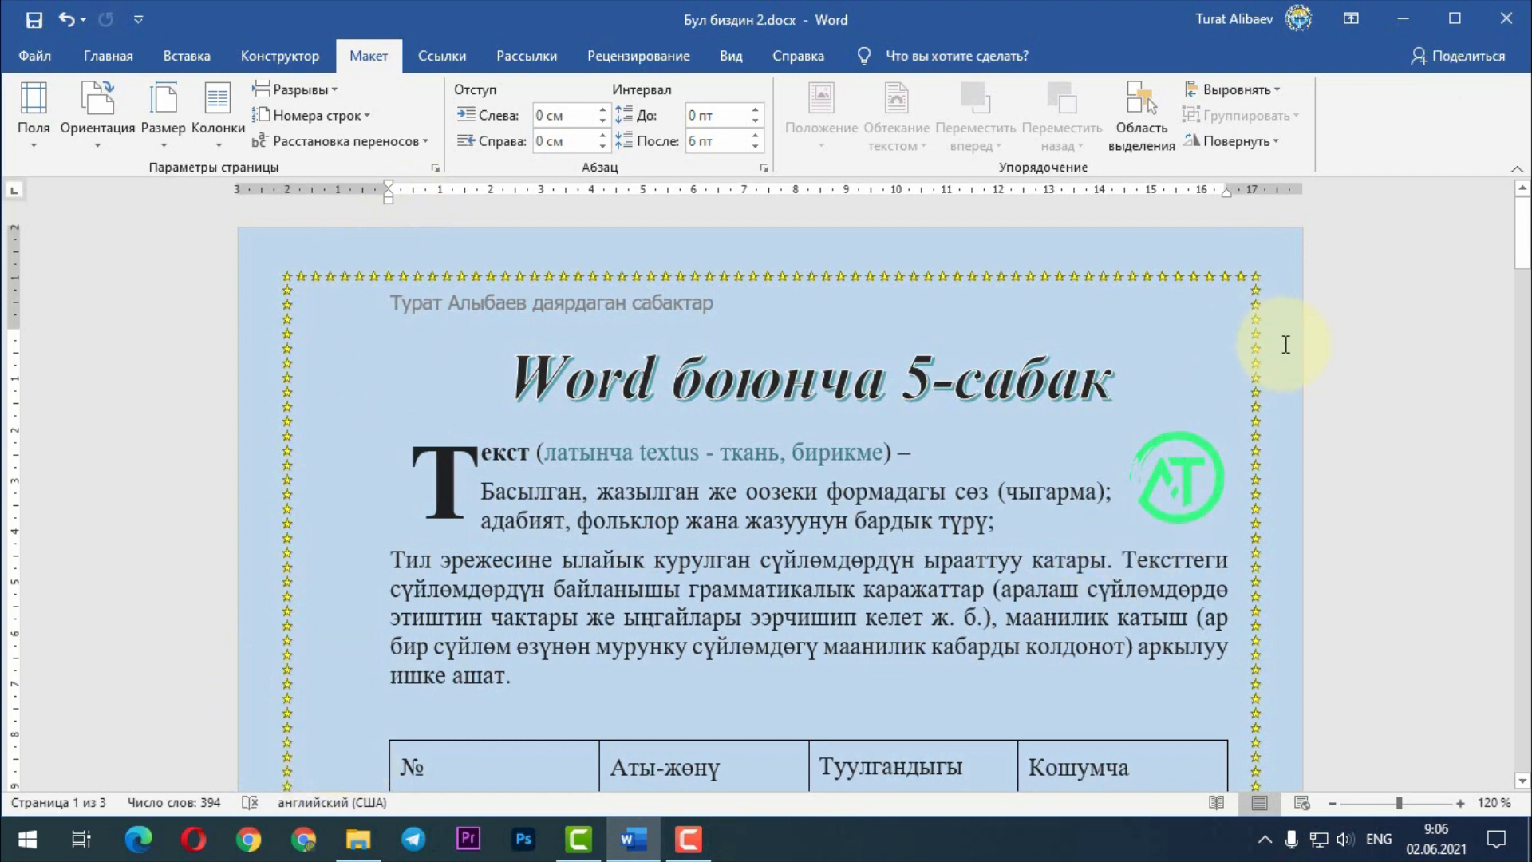
click(36, 147)
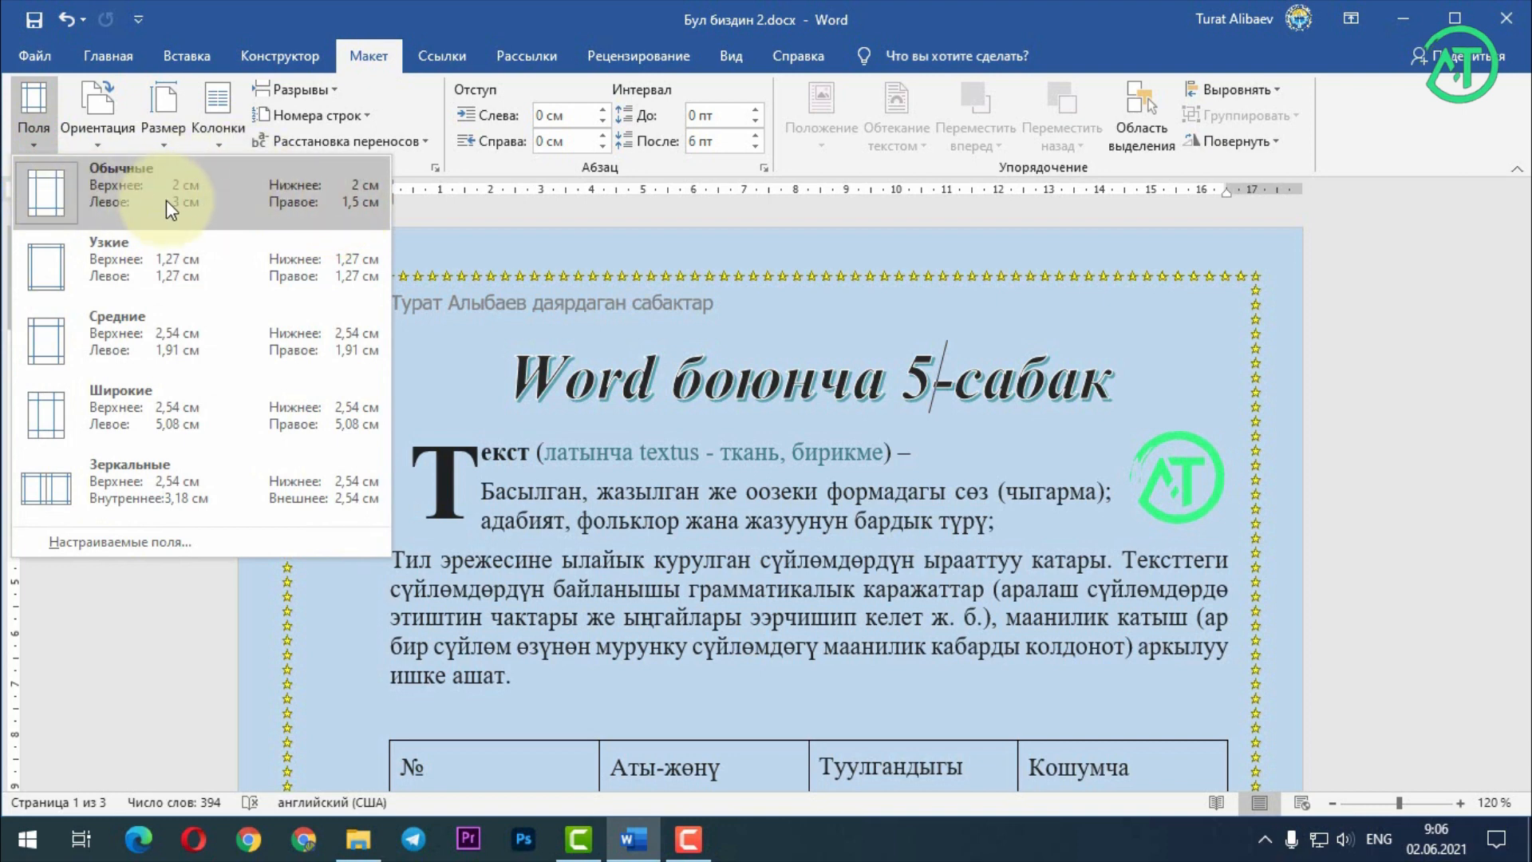
click(629, 448)
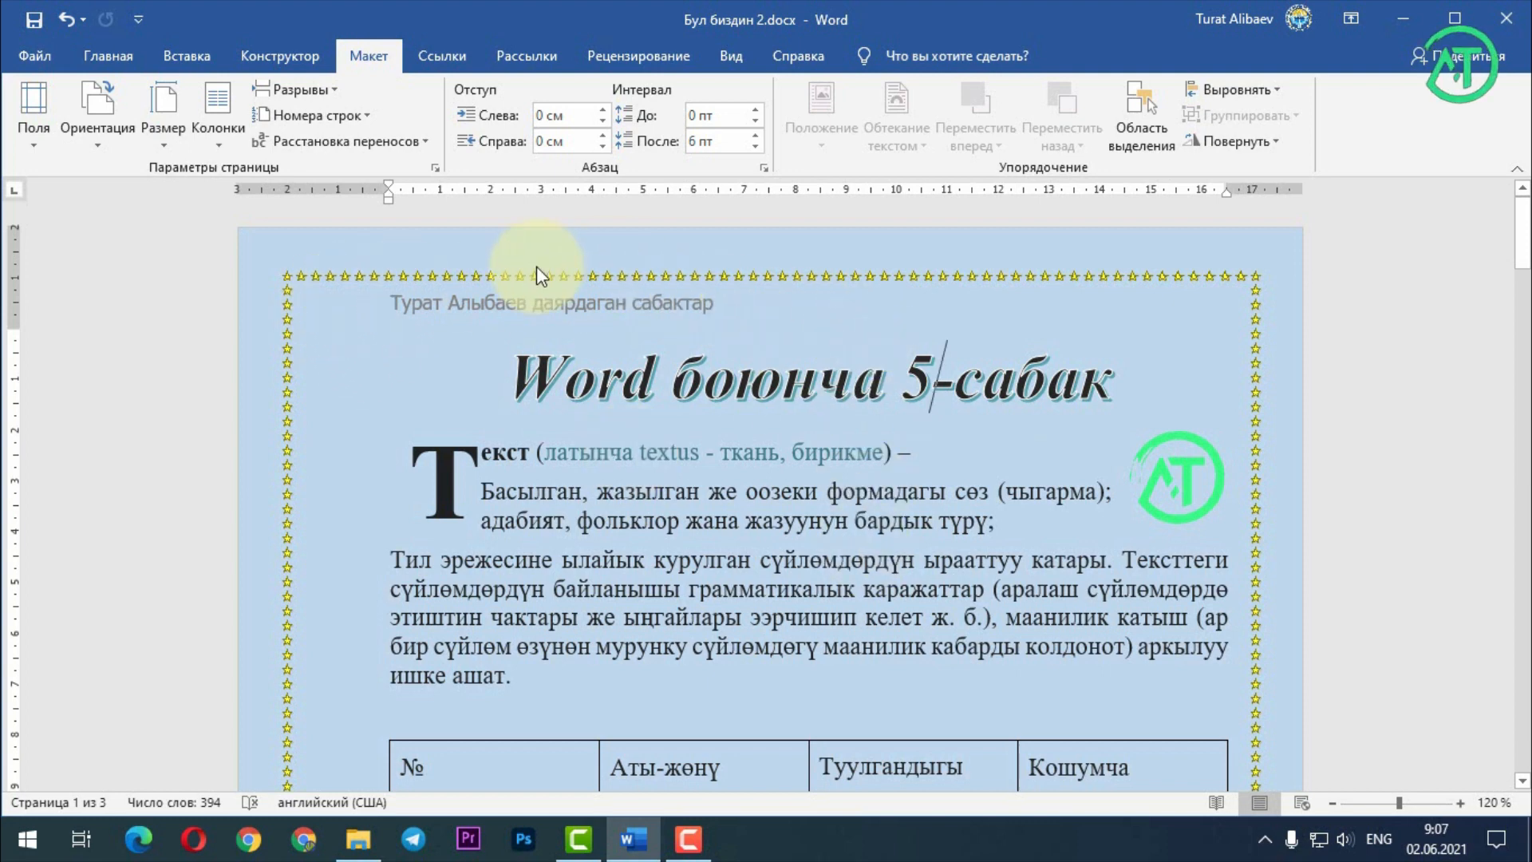
click(39, 145)
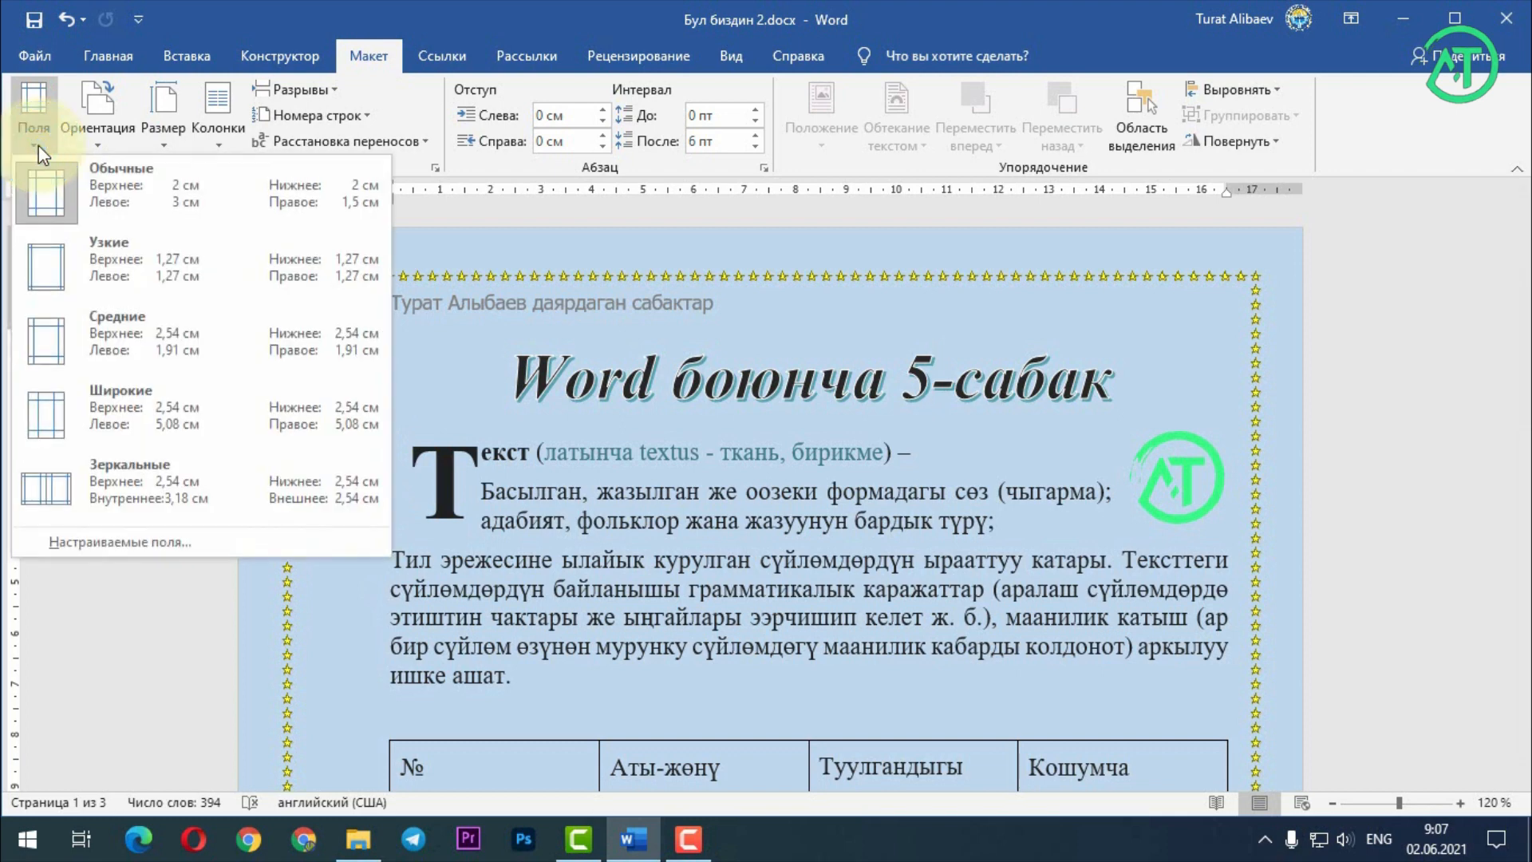
- Apply the narrow (Узкие) margin preset to the whole document and check the layout of its pages
click(88, 208)
key(ctrl+a)
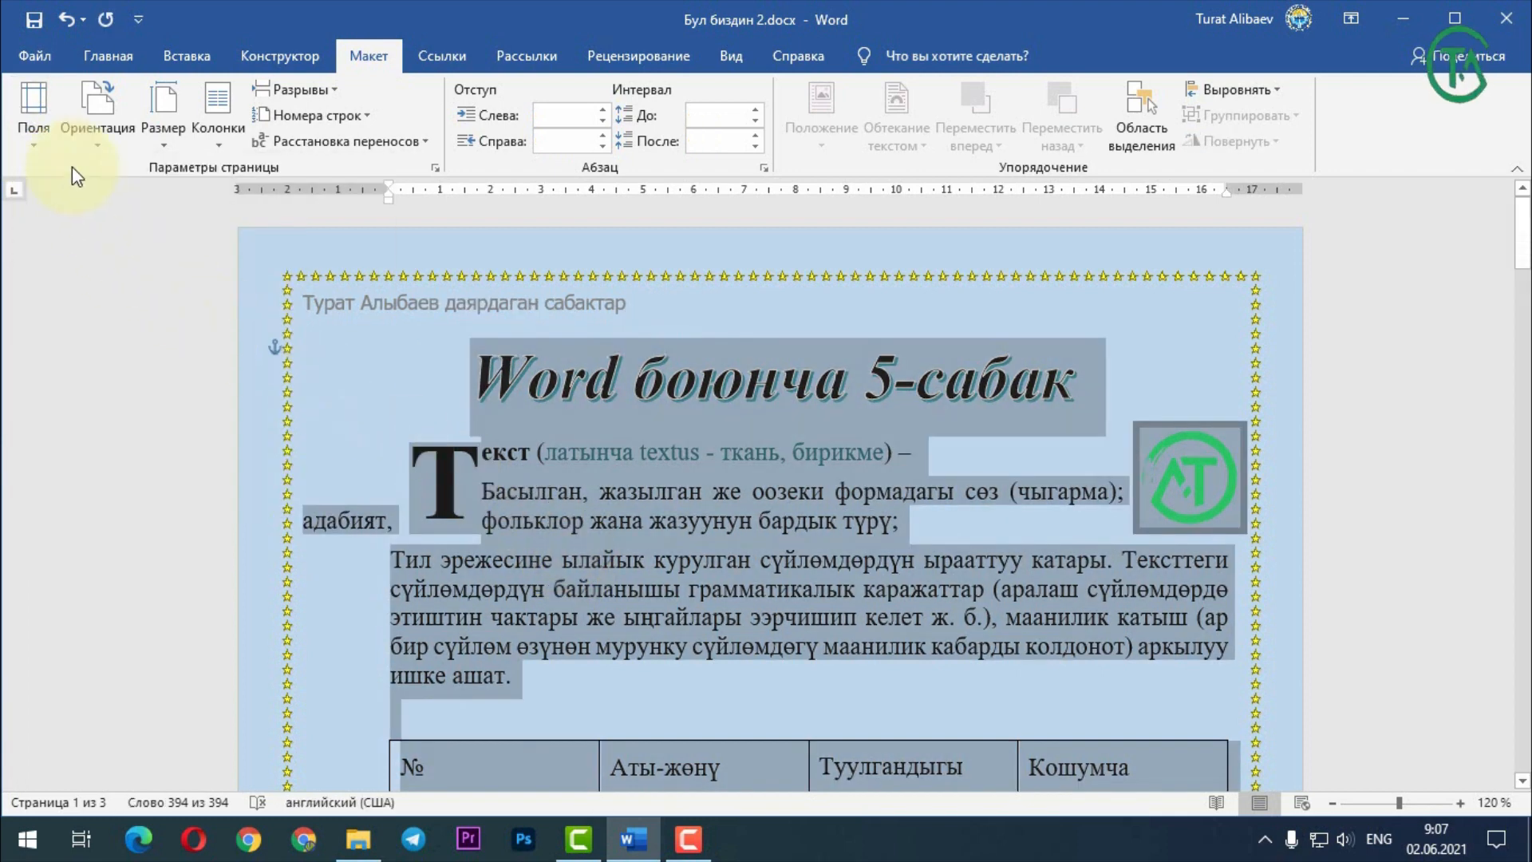
click(41, 129)
click(73, 256)
click(576, 515)
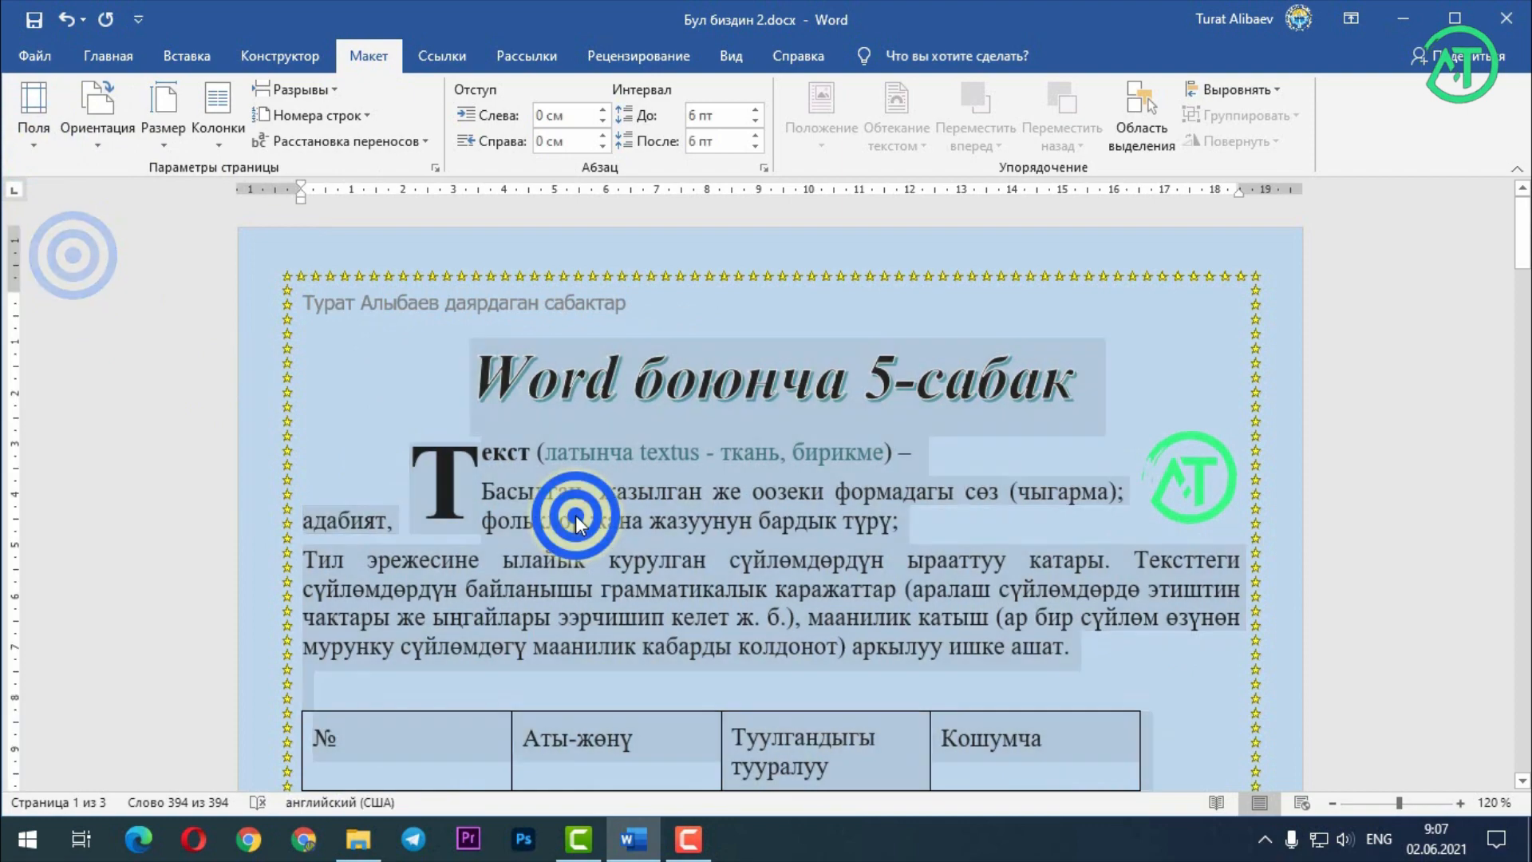
scroll(576, 514, down, 5)
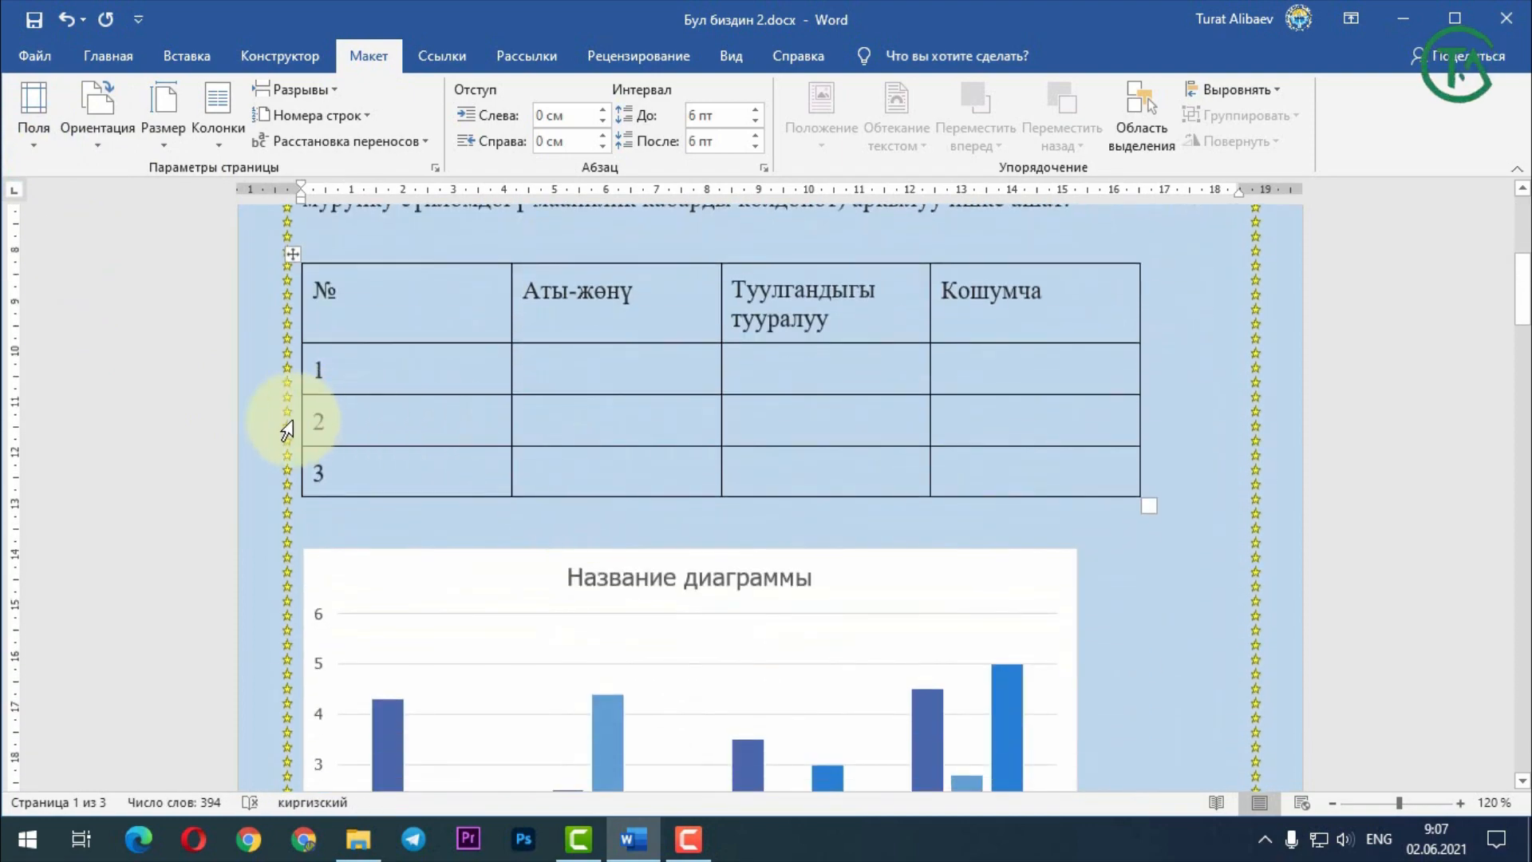
scroll(978, 459, down, 7)
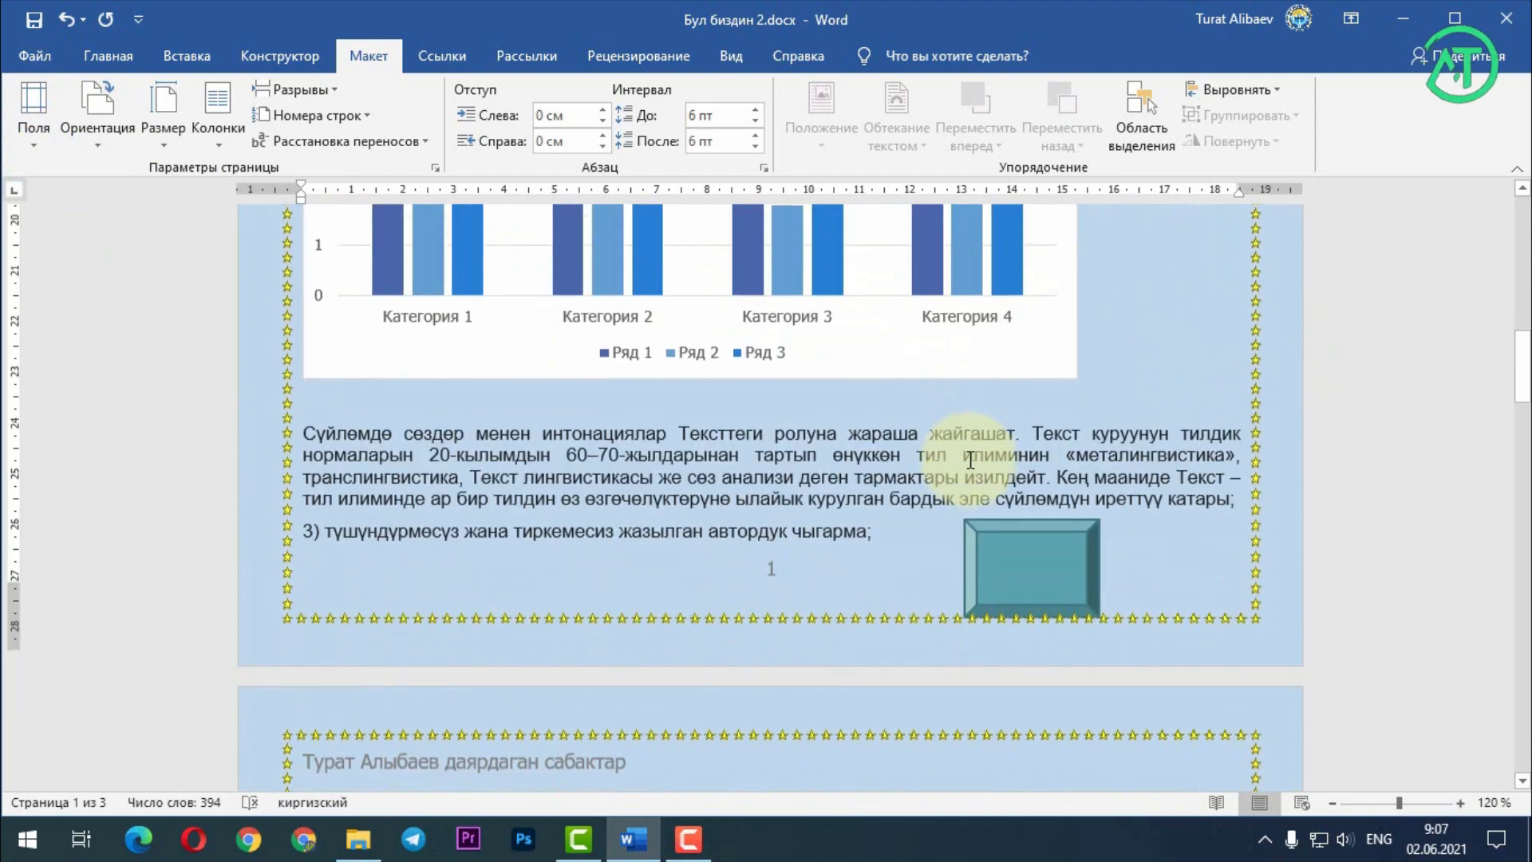
scroll(461, 445, down, 8)
scroll(463, 446, down, 10)
scroll(461, 447, up, 7)
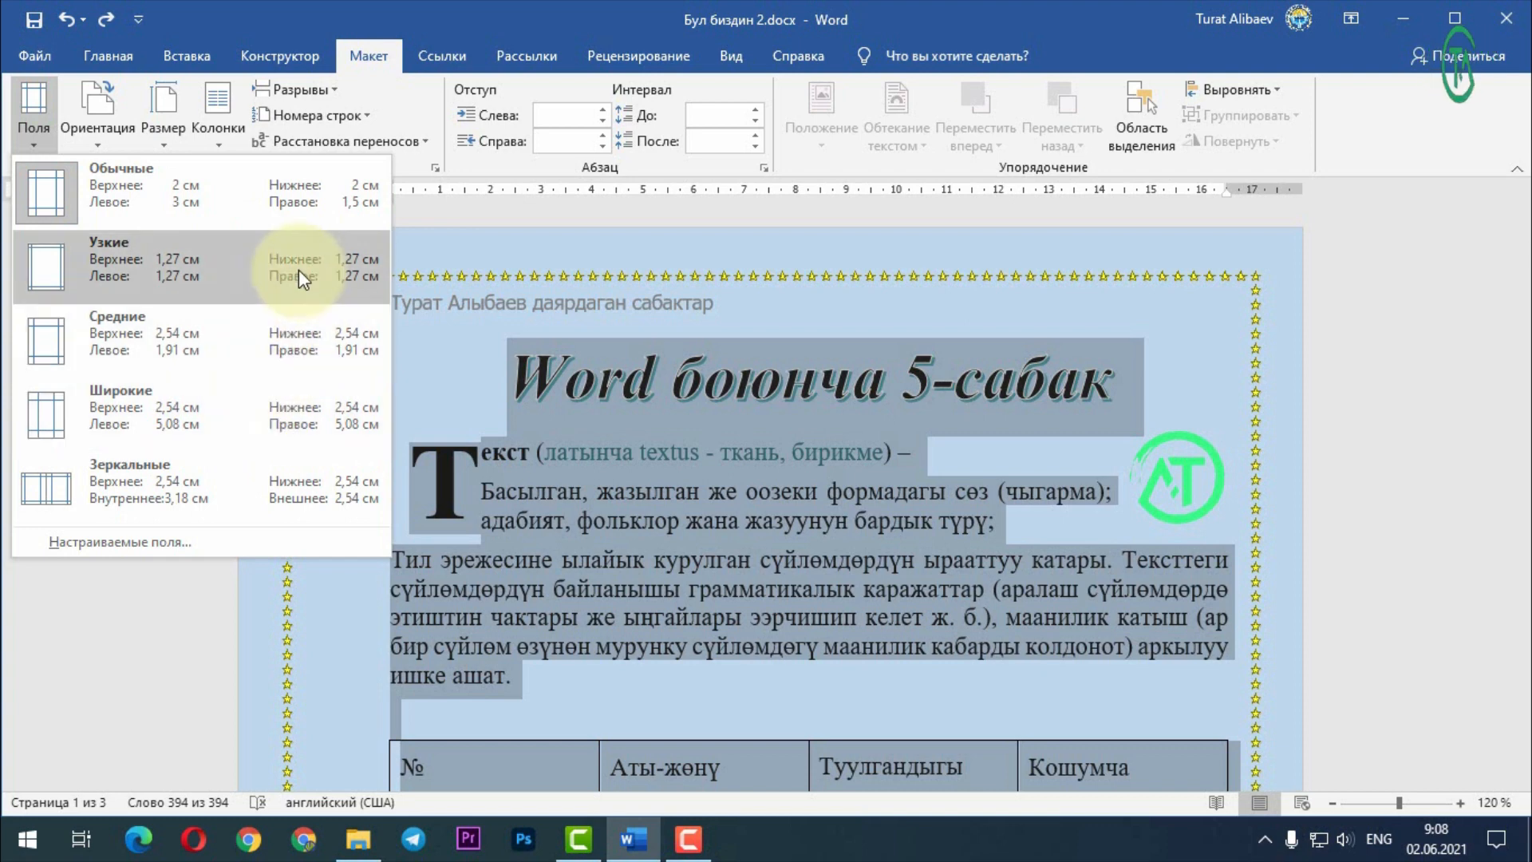
- Open the custom page setup and inspect its margin, paper size and paper source settings
click(163, 538)
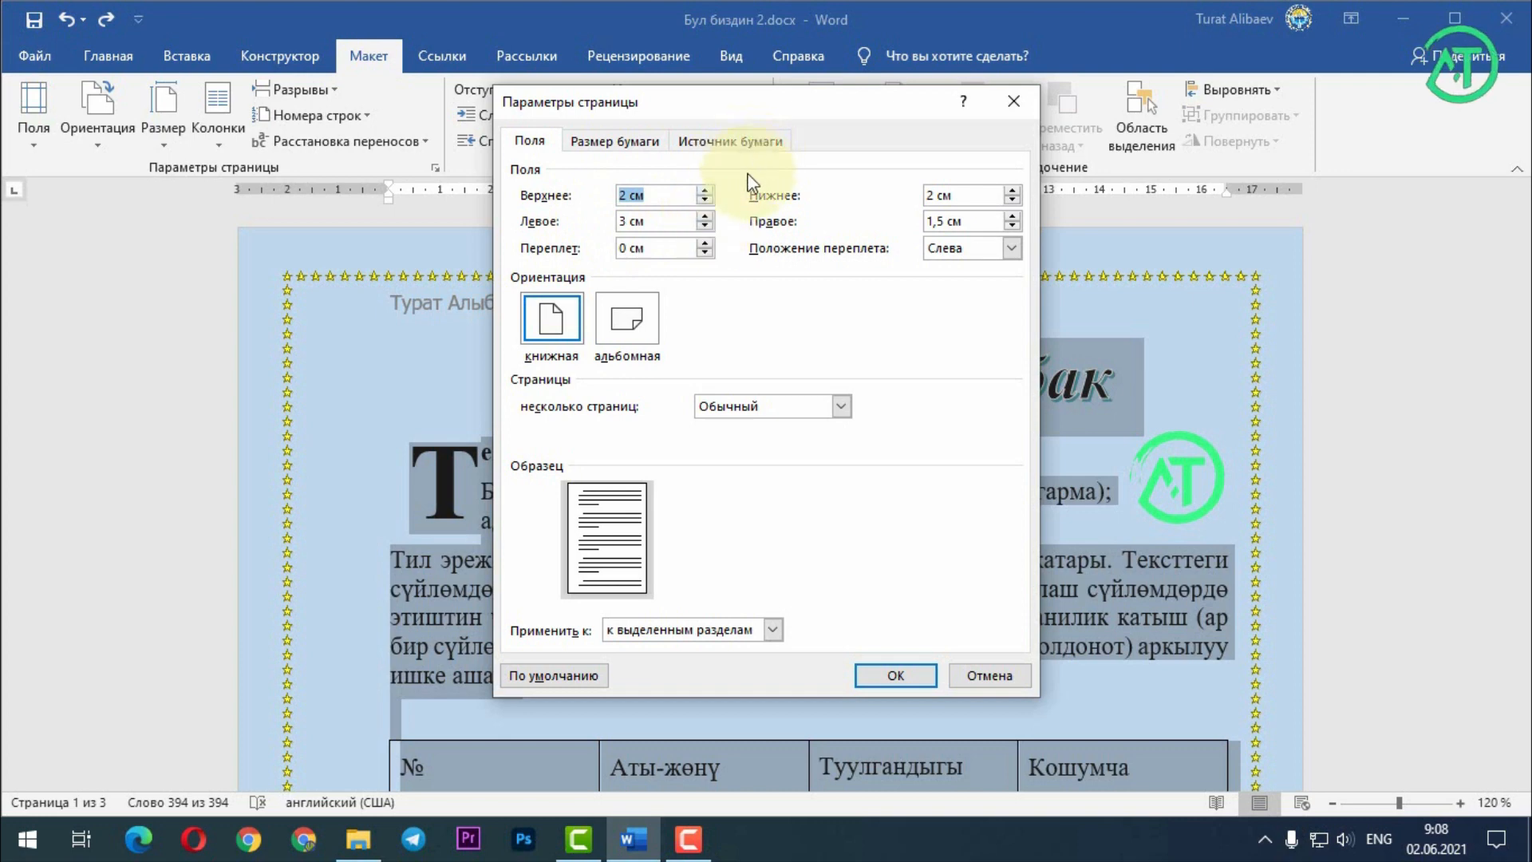
click(614, 142)
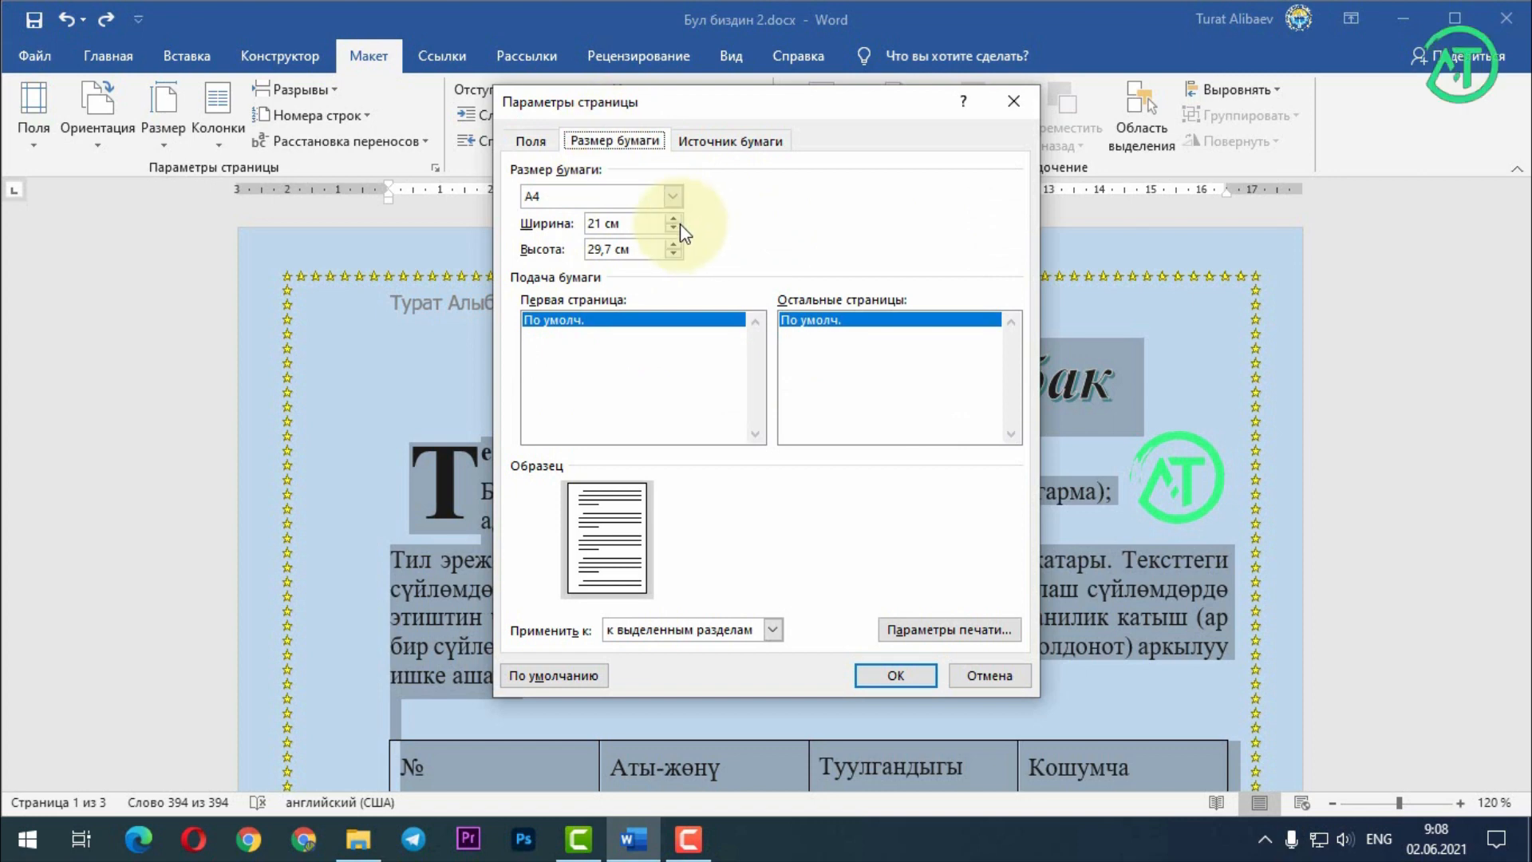
click(672, 199)
click(672, 199)
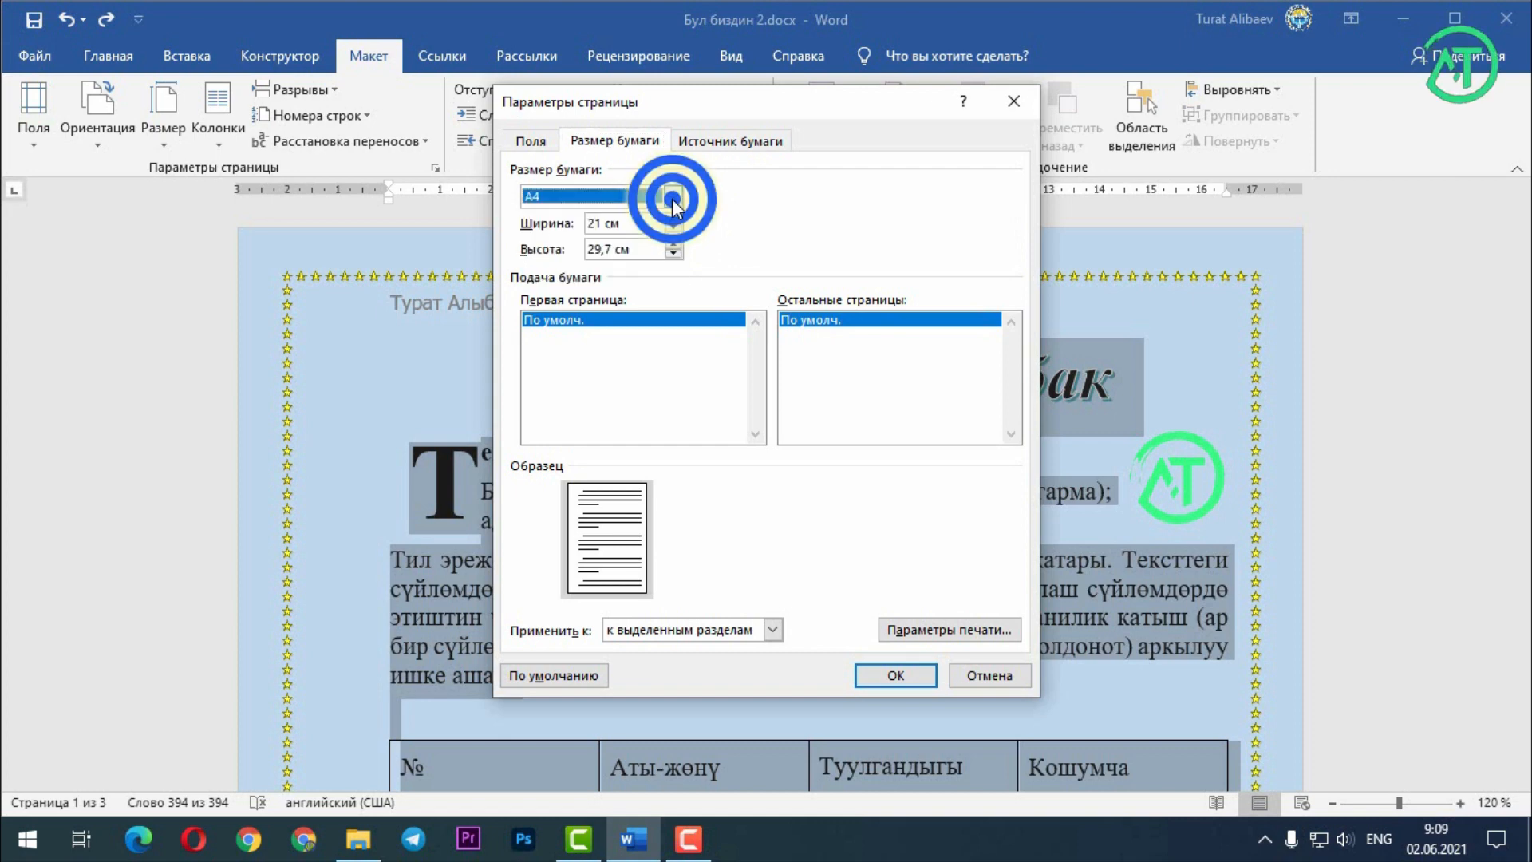
click(694, 135)
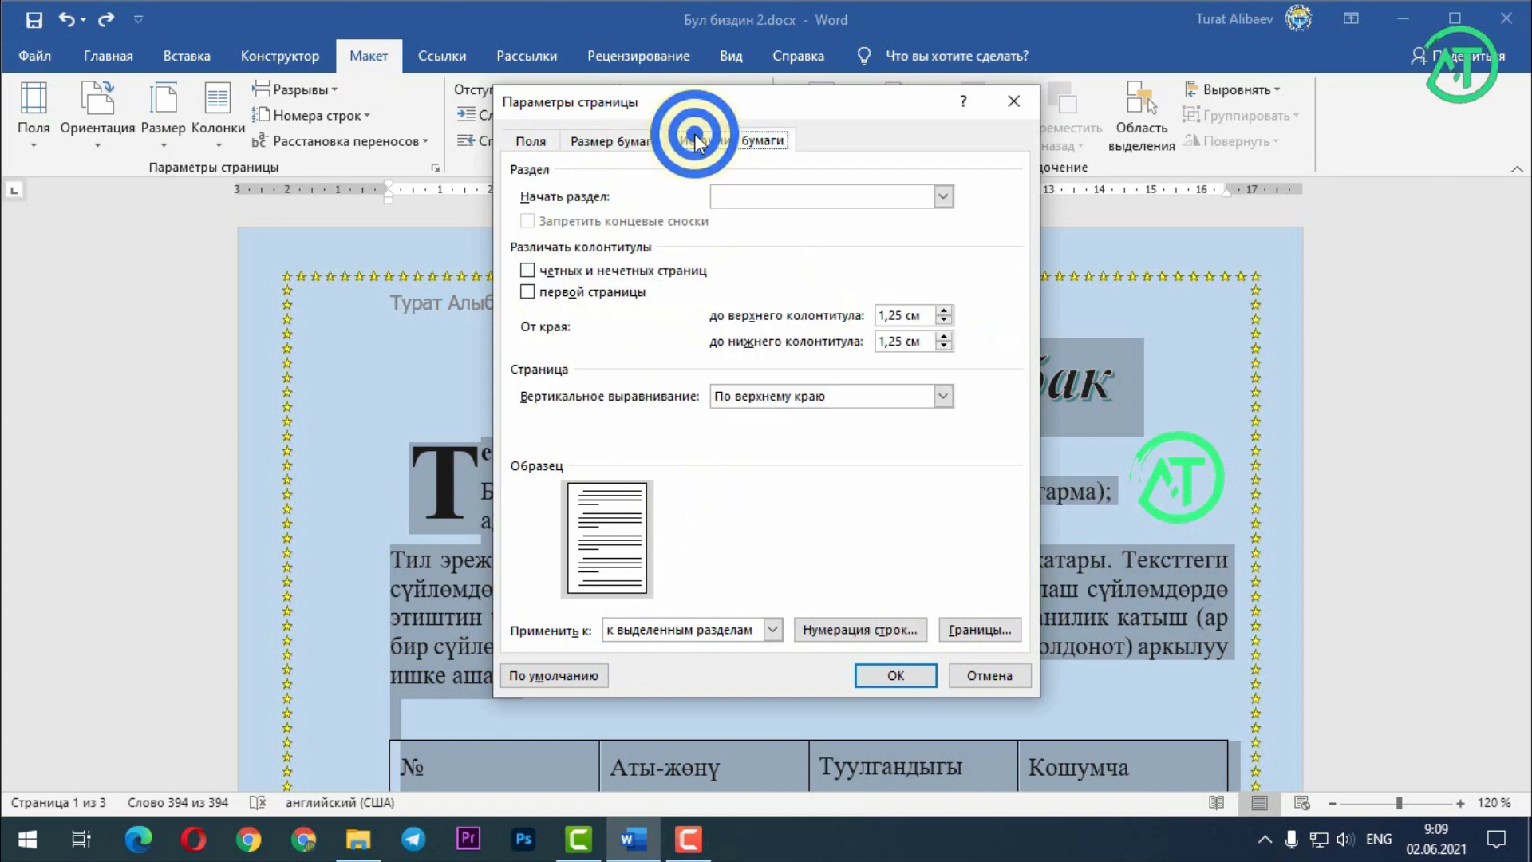
click(887, 674)
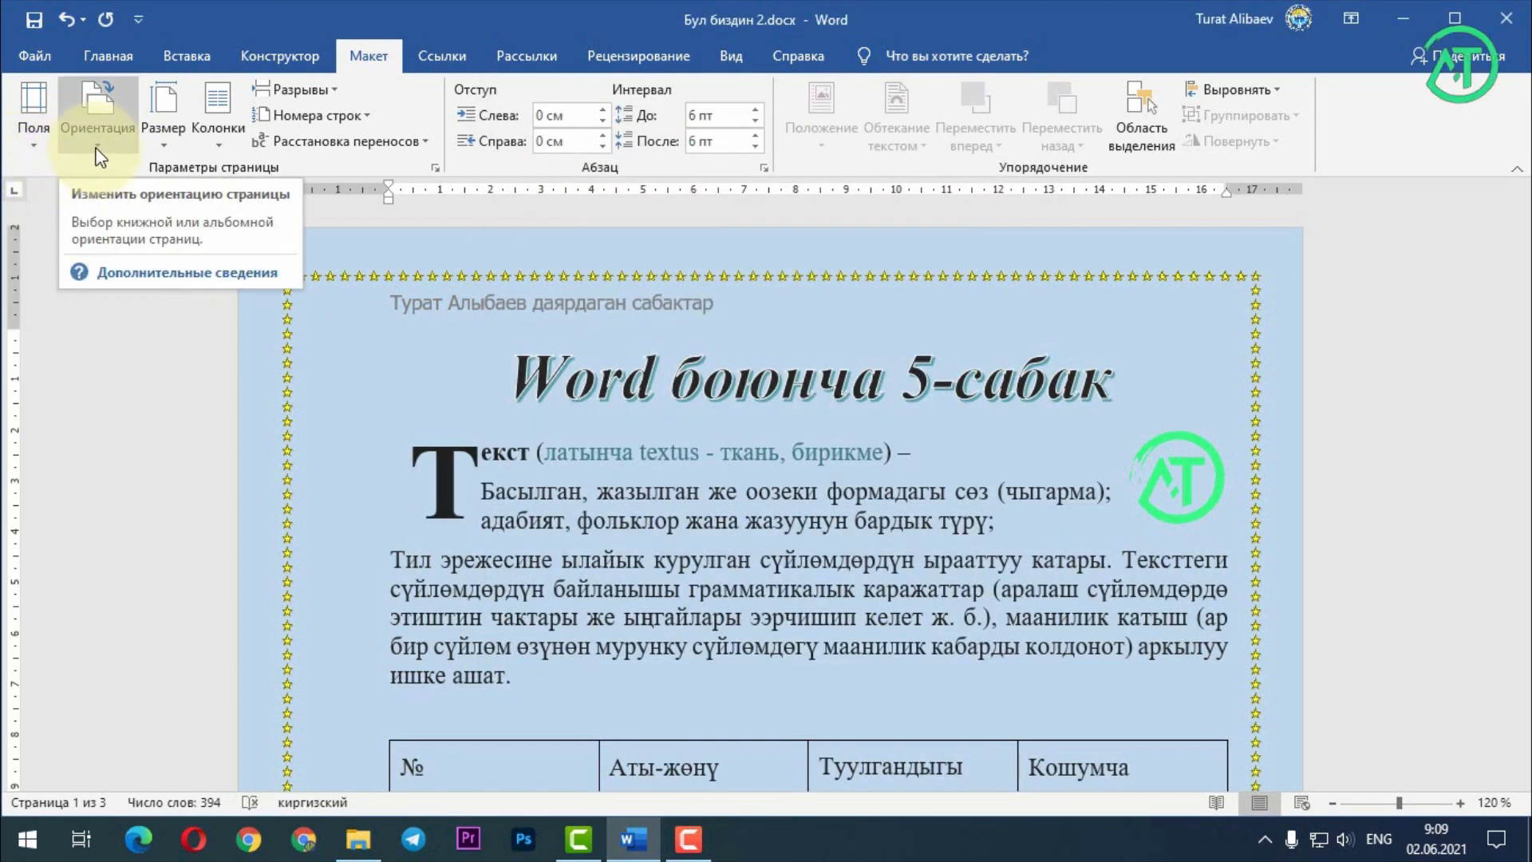
- Try landscape (Альбомная) orientation with the cursor in the paragraph starting "Тил эрежесине", and undo the change
click(99, 155)
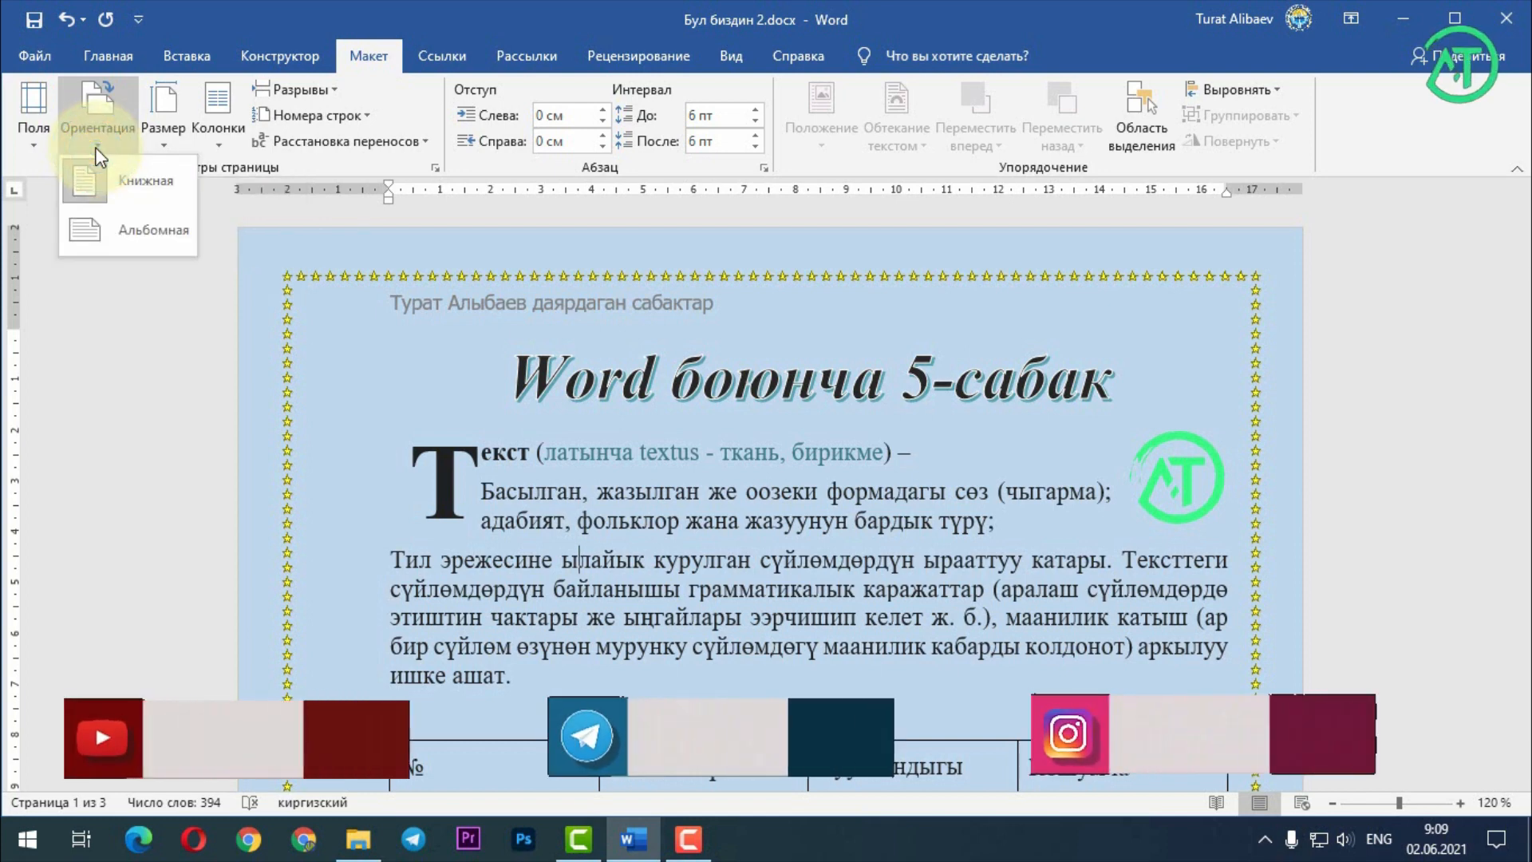
click(598, 493)
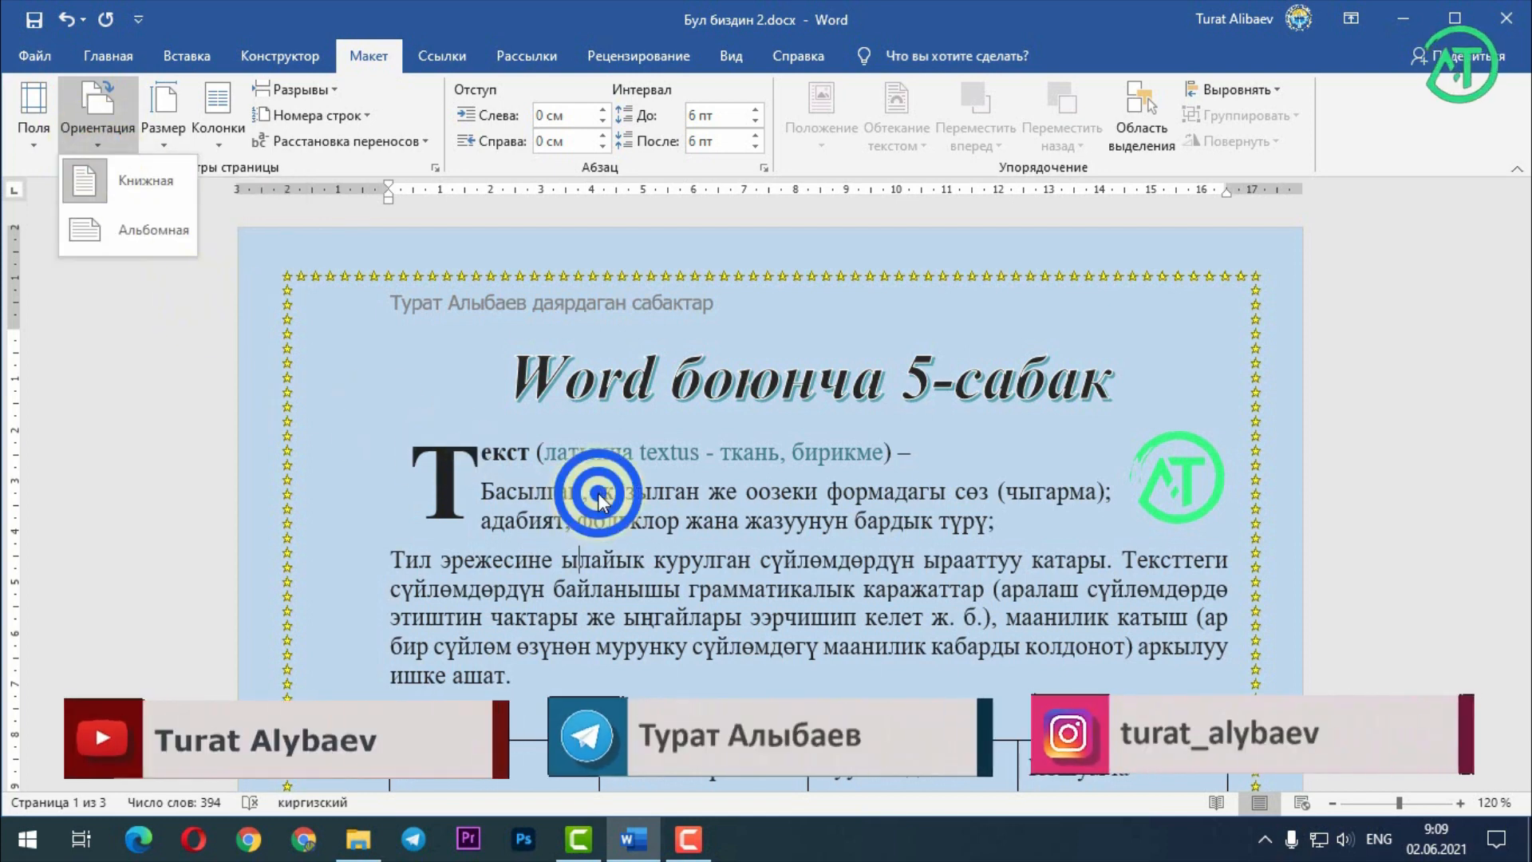
ctrl+scroll(622, 529, down, 1)
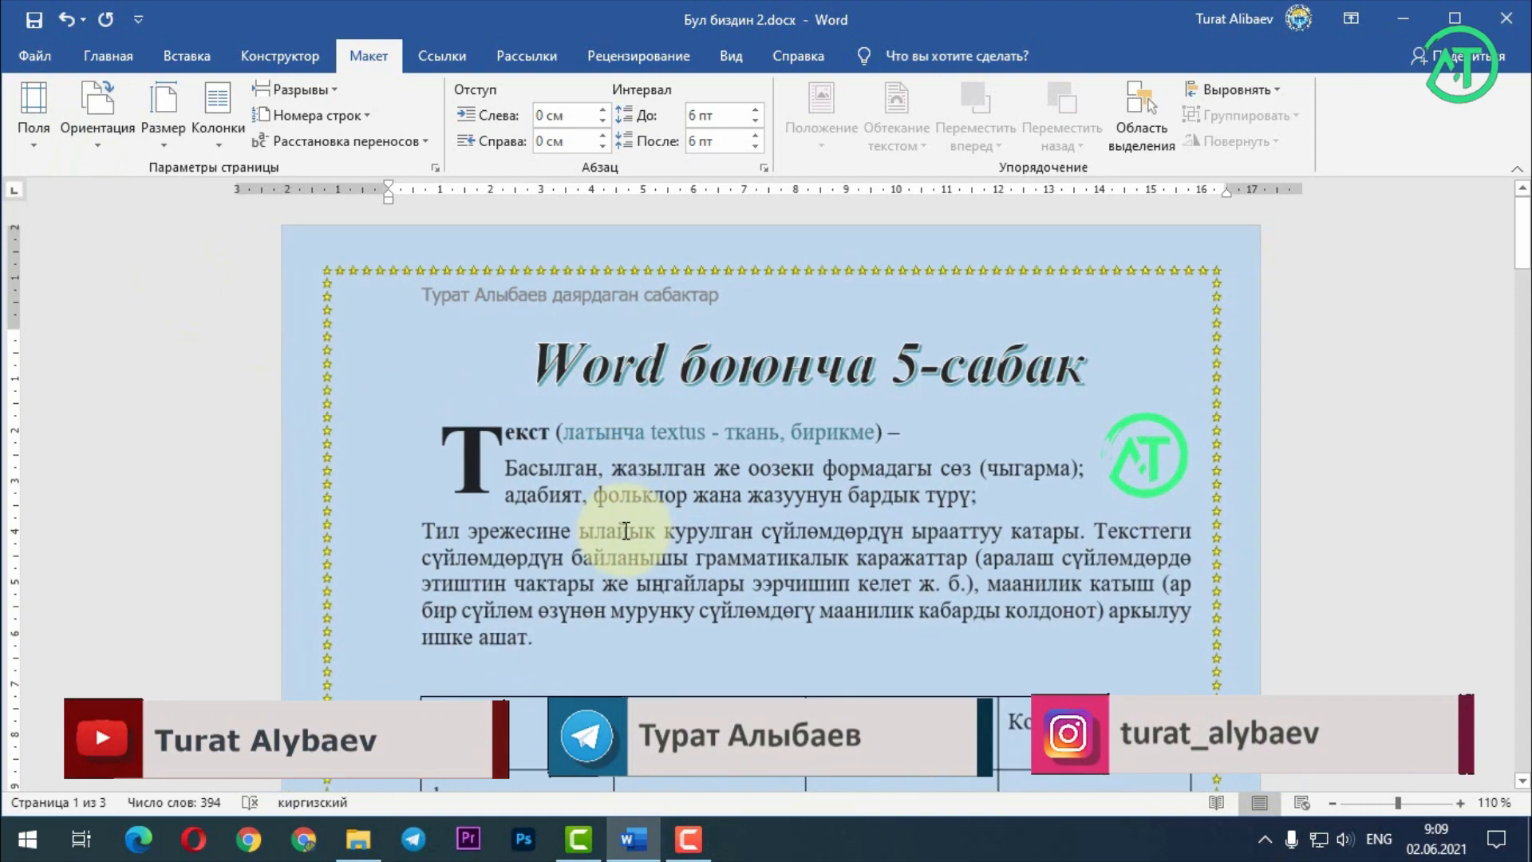
ctrl+scroll(607, 504, down, 7)
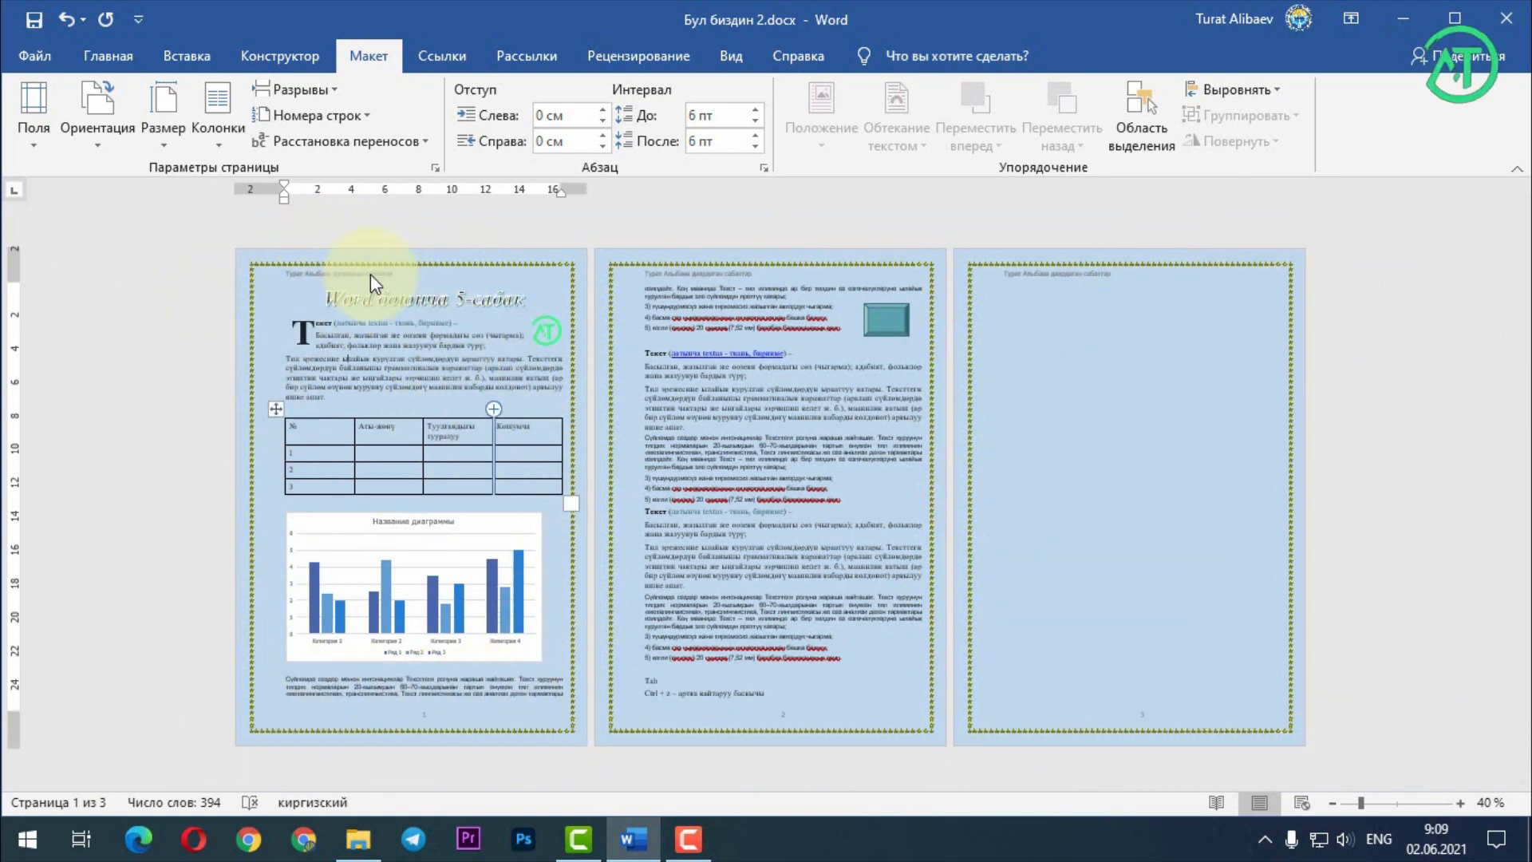
click(95, 152)
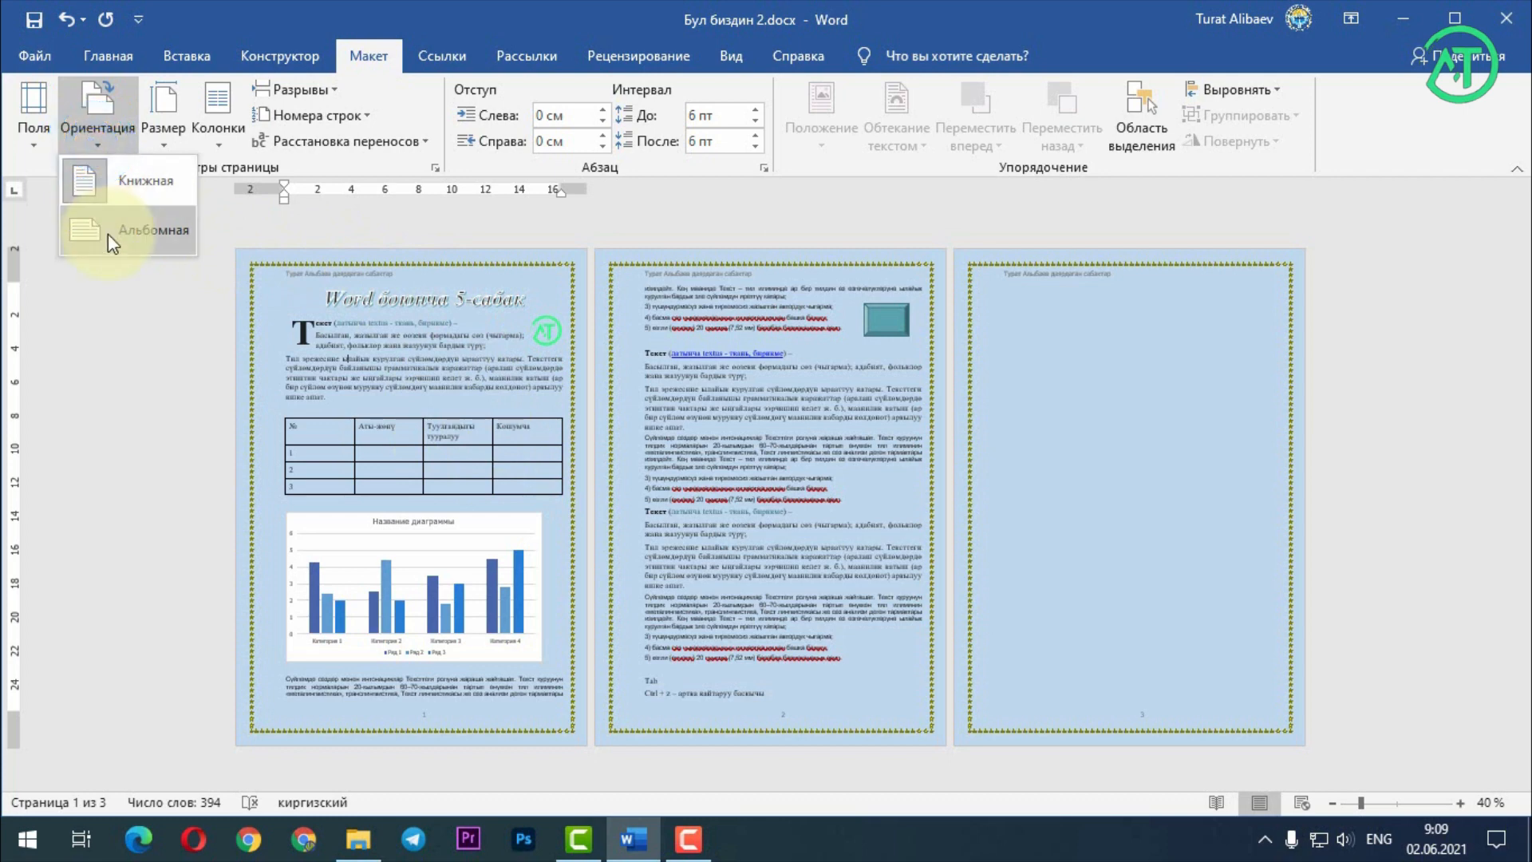
click(108, 233)
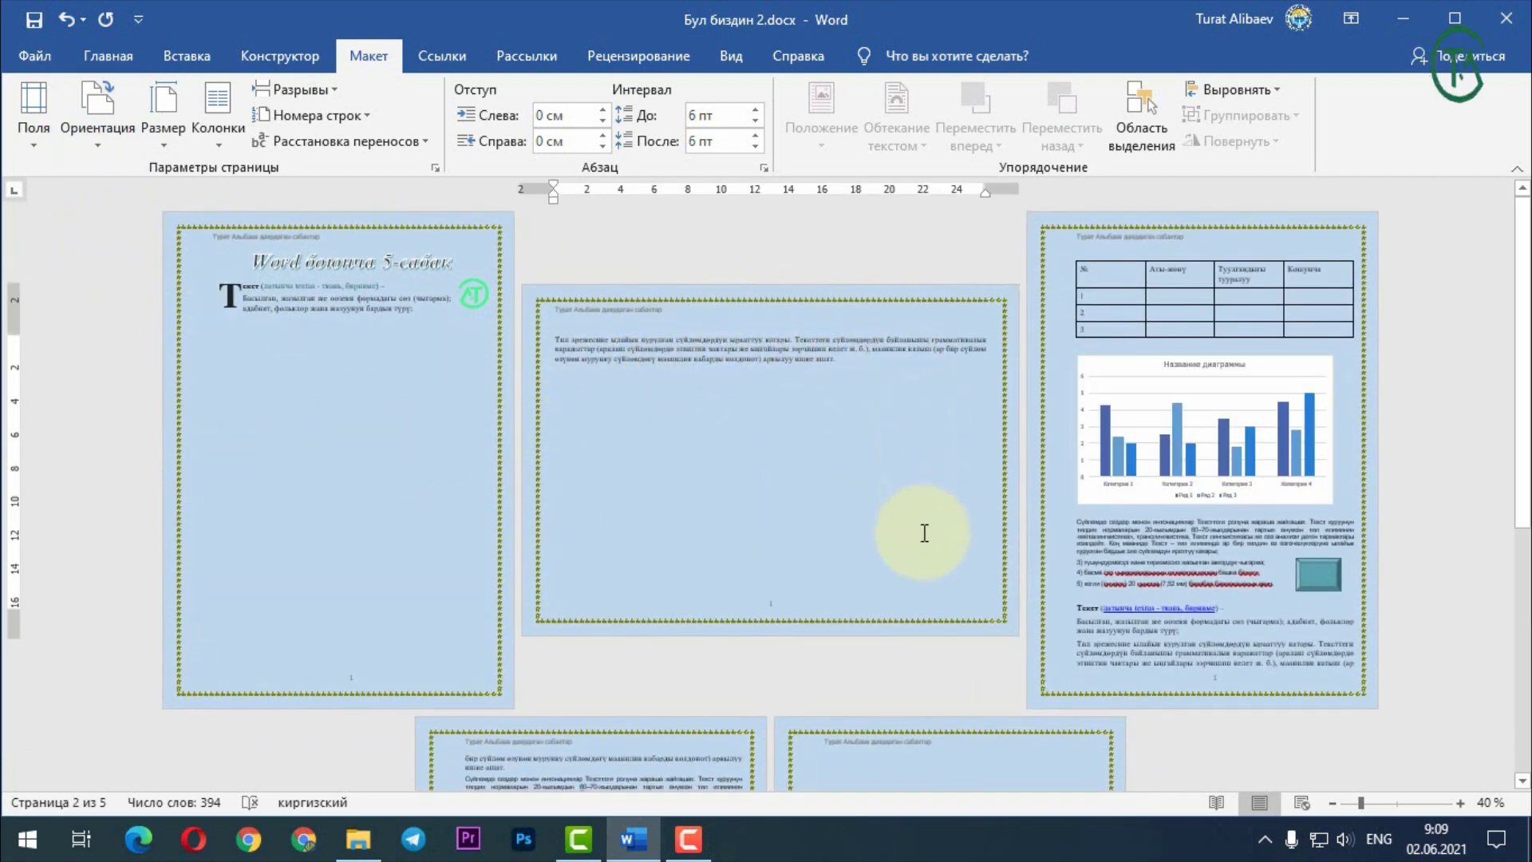
key(ctrl+z)
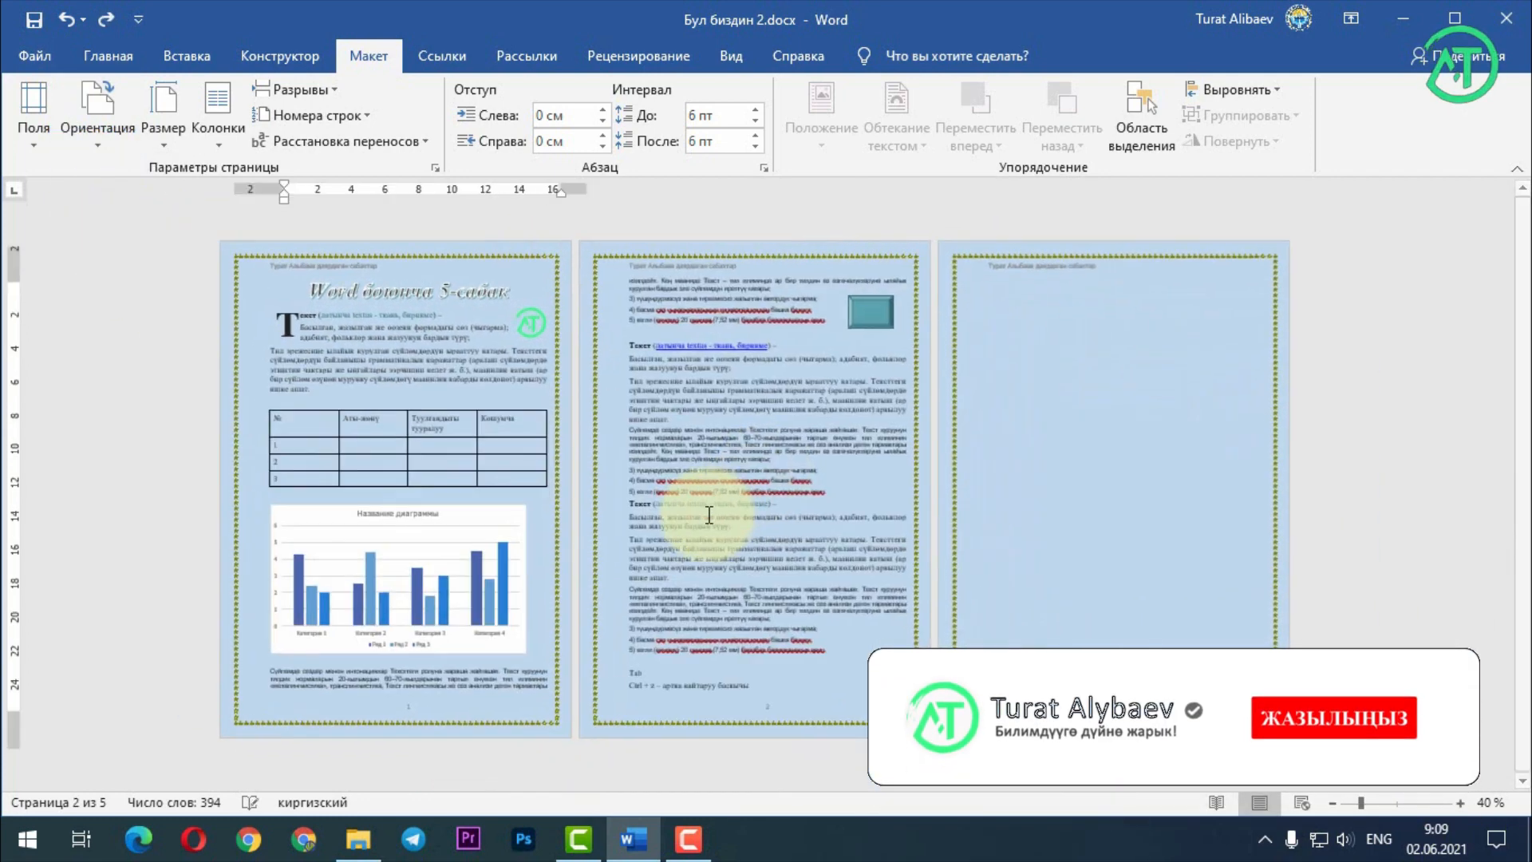
- Switch the entire document to landscape (Альбомная) orientation and check how its pages are laid out
click(415, 343)
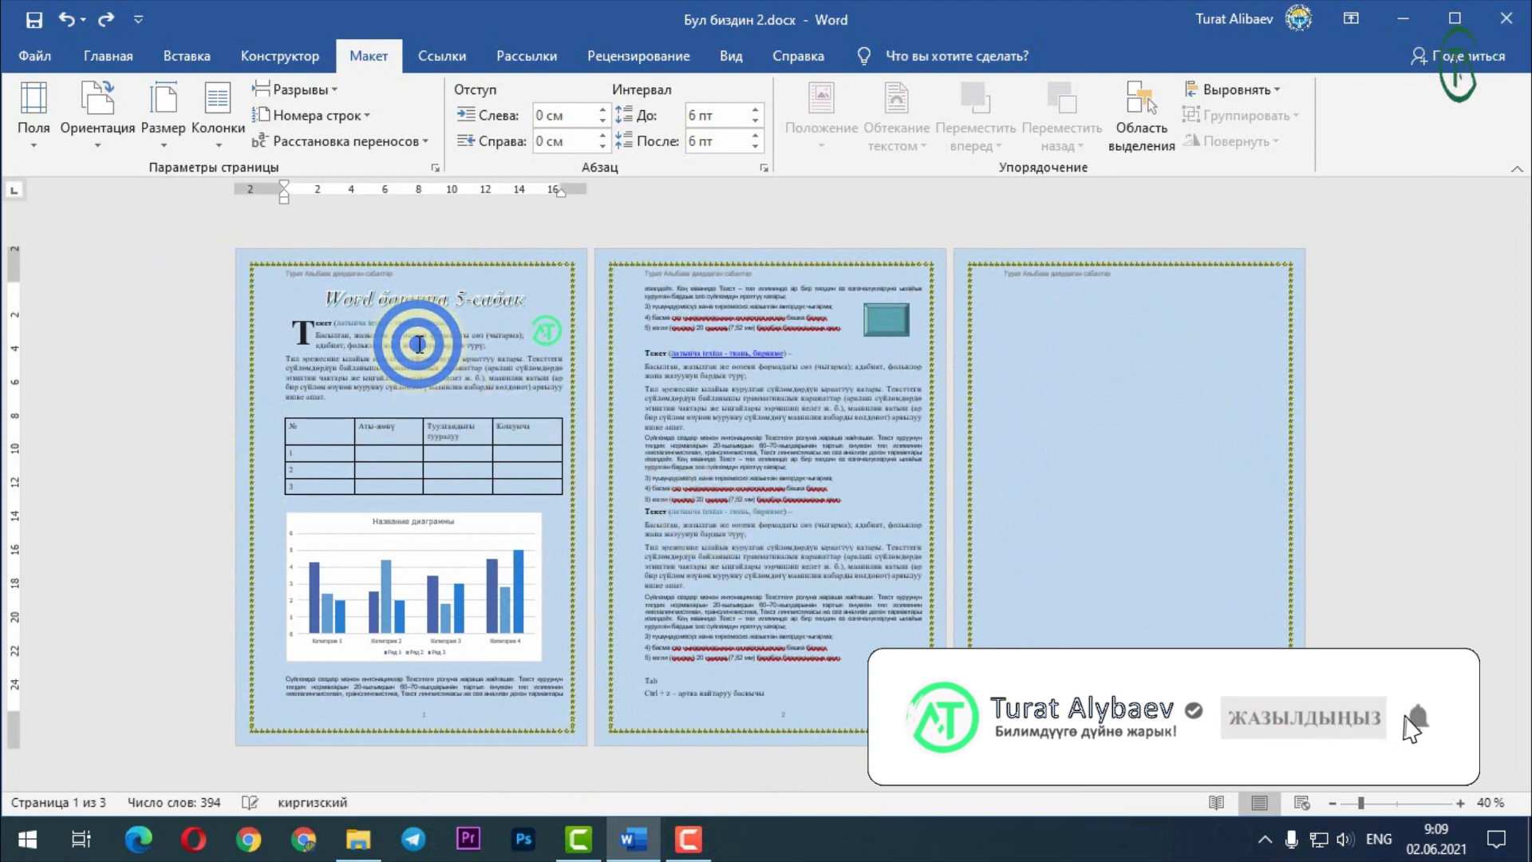
key(ctrl+a)
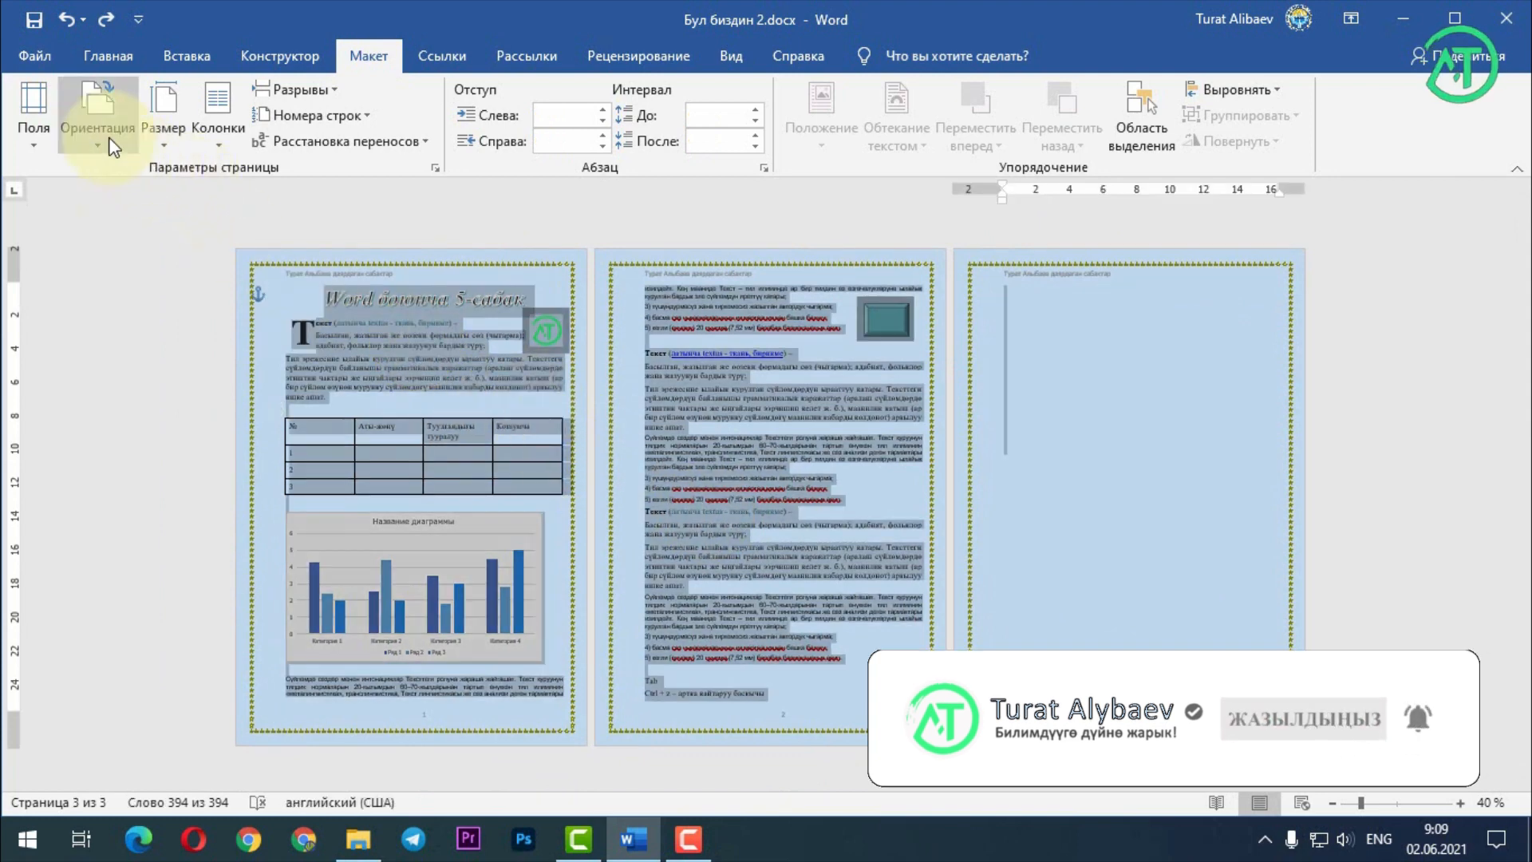
click(109, 137)
click(116, 233)
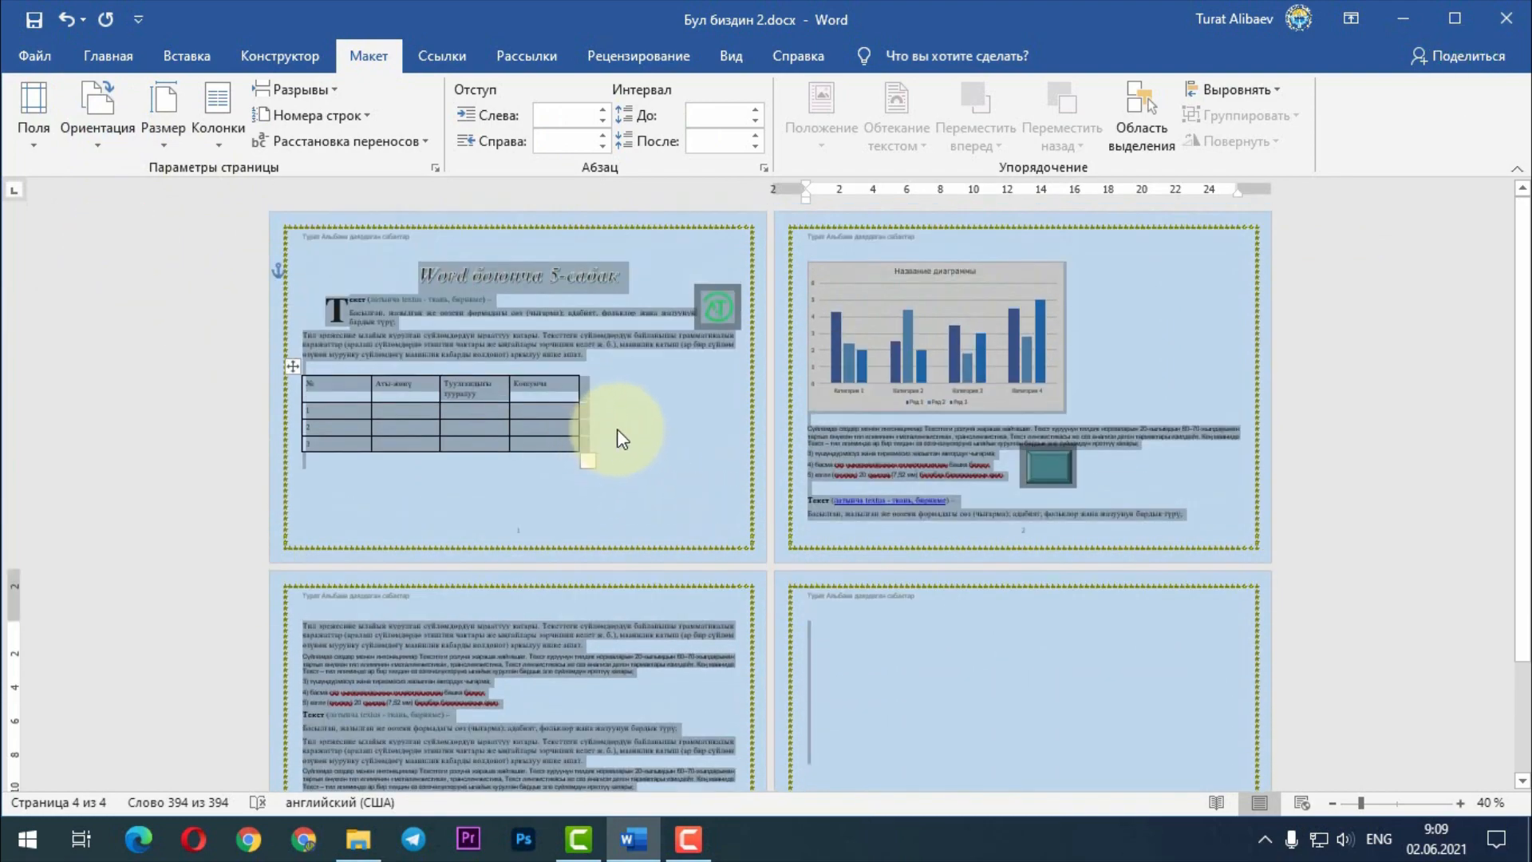
click(616, 428)
scroll(630, 461, up, 5)
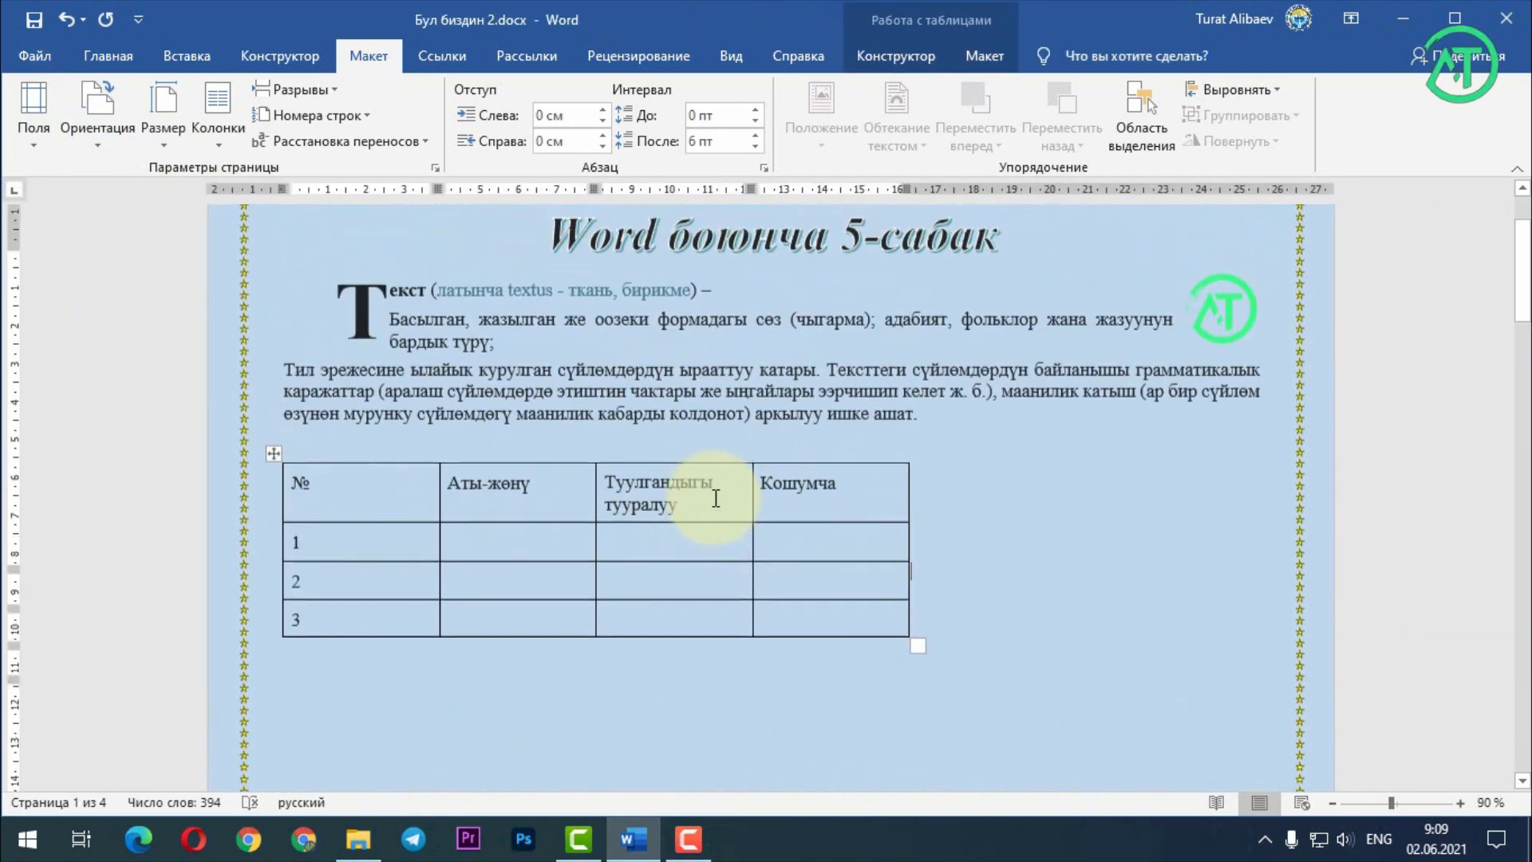
scroll(715, 498, down, 2)
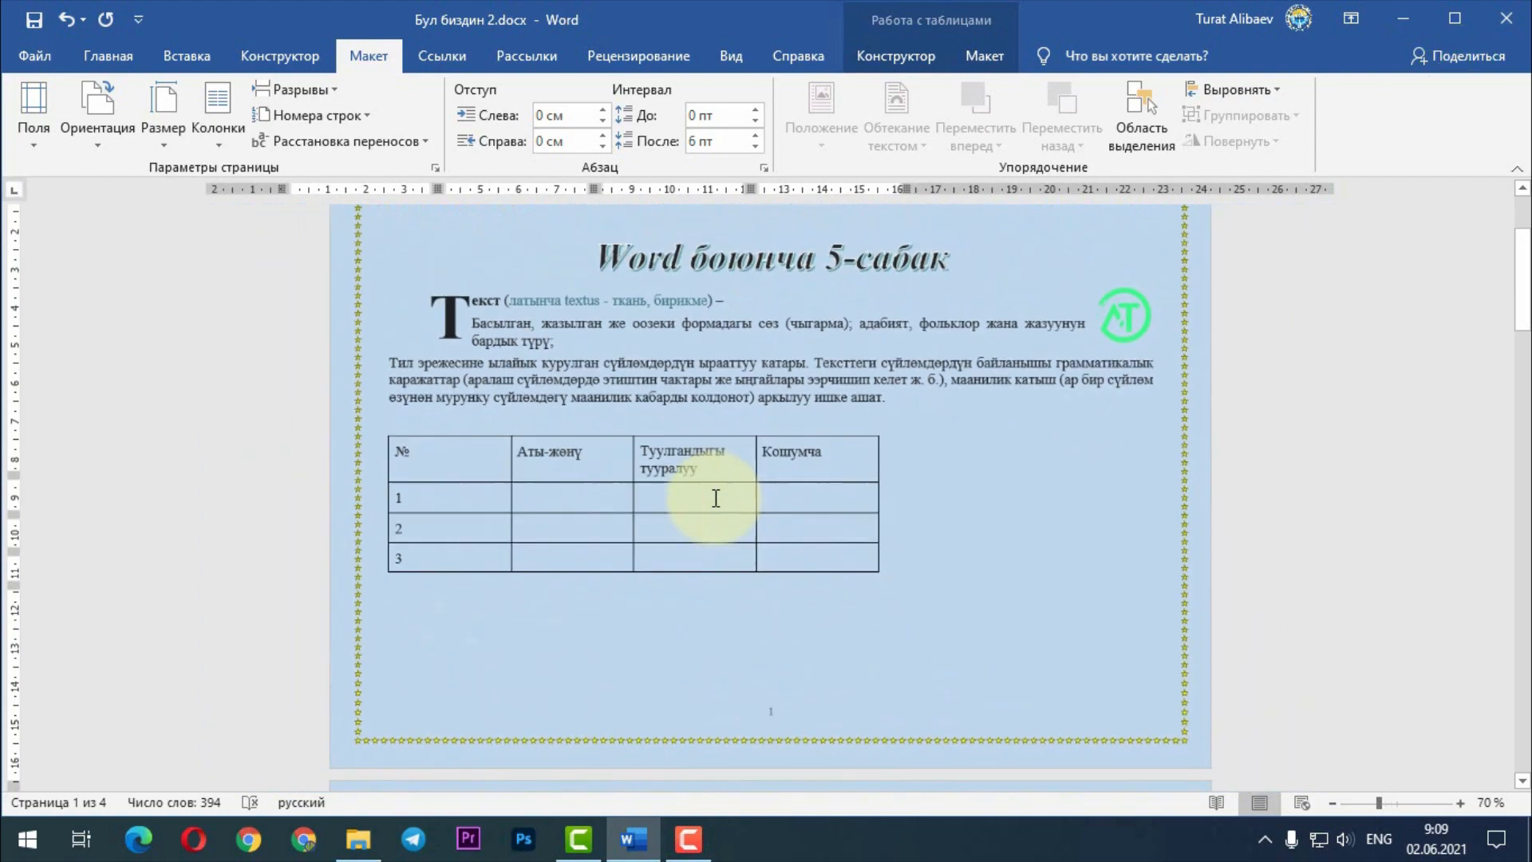
scroll(716, 498, down, 2)
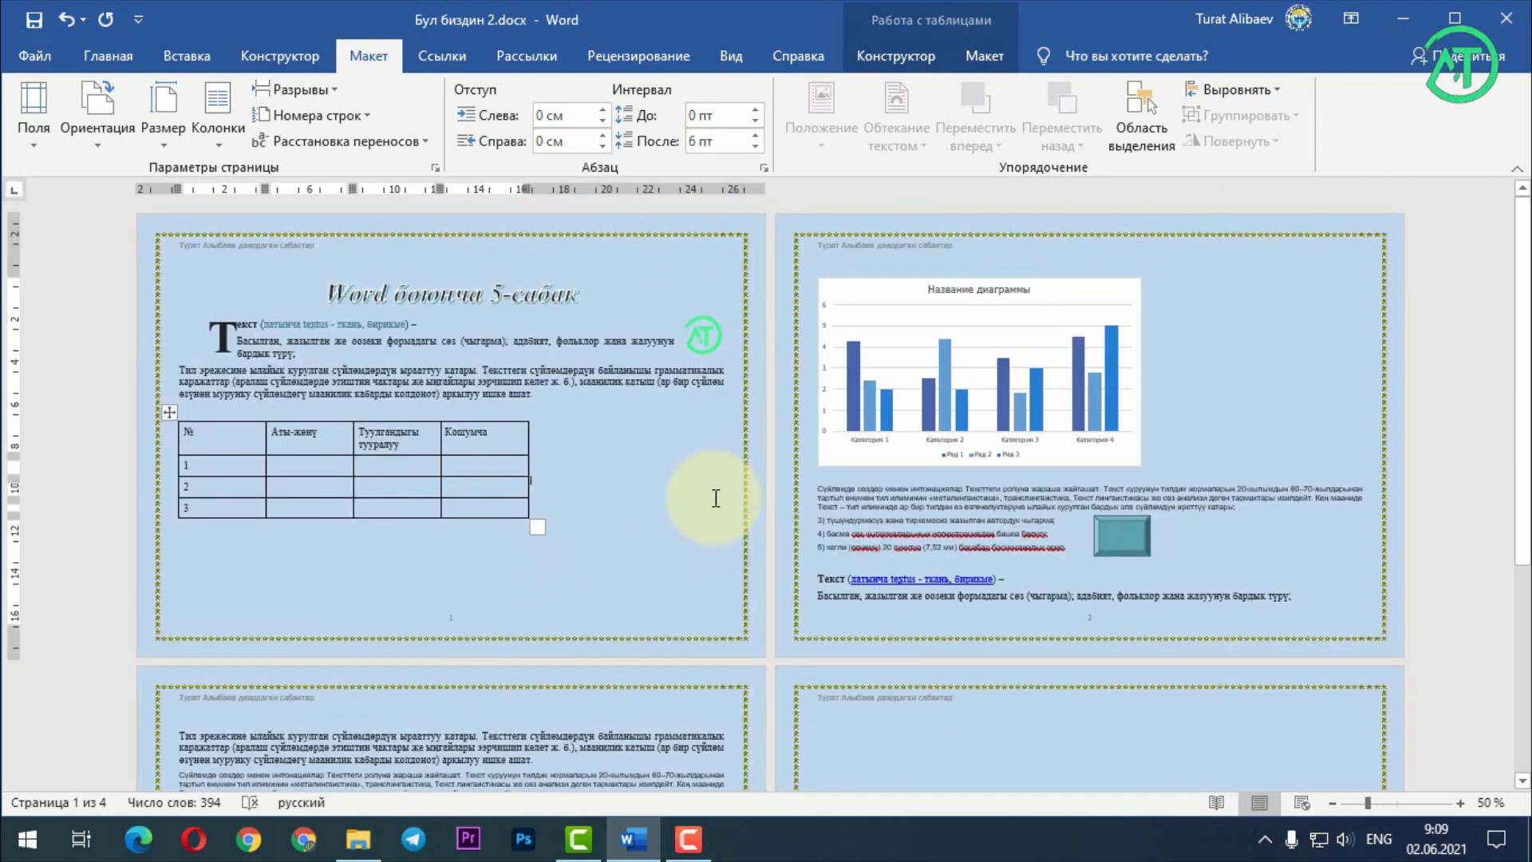
- Return the entire document to portrait (Книжная) orientation and check the first page
key(ctrl+a)
click(97, 126)
click(112, 177)
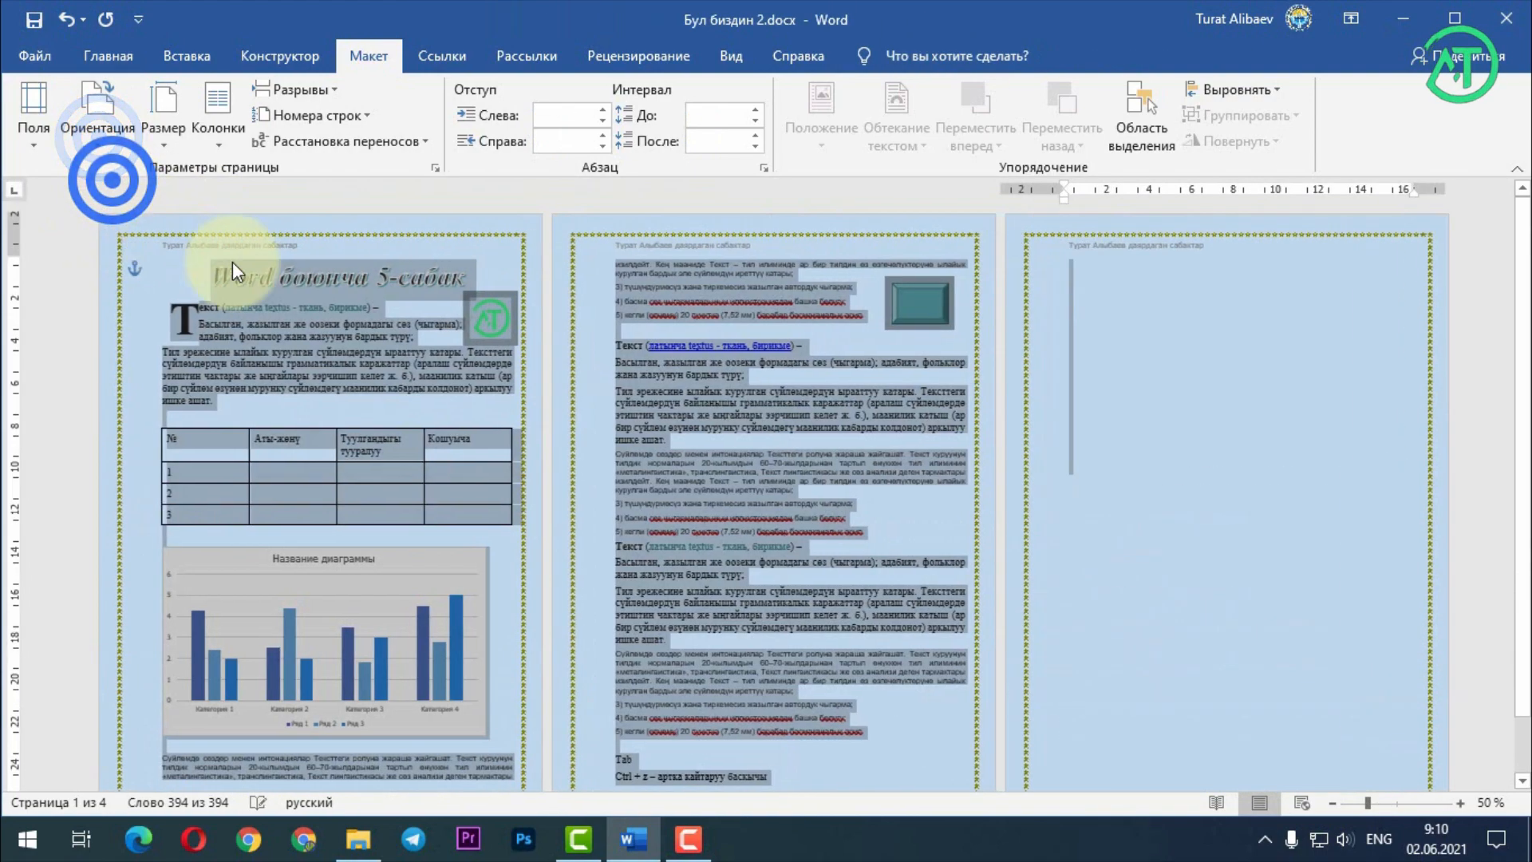
click(291, 346)
scroll(601, 374, up, 6)
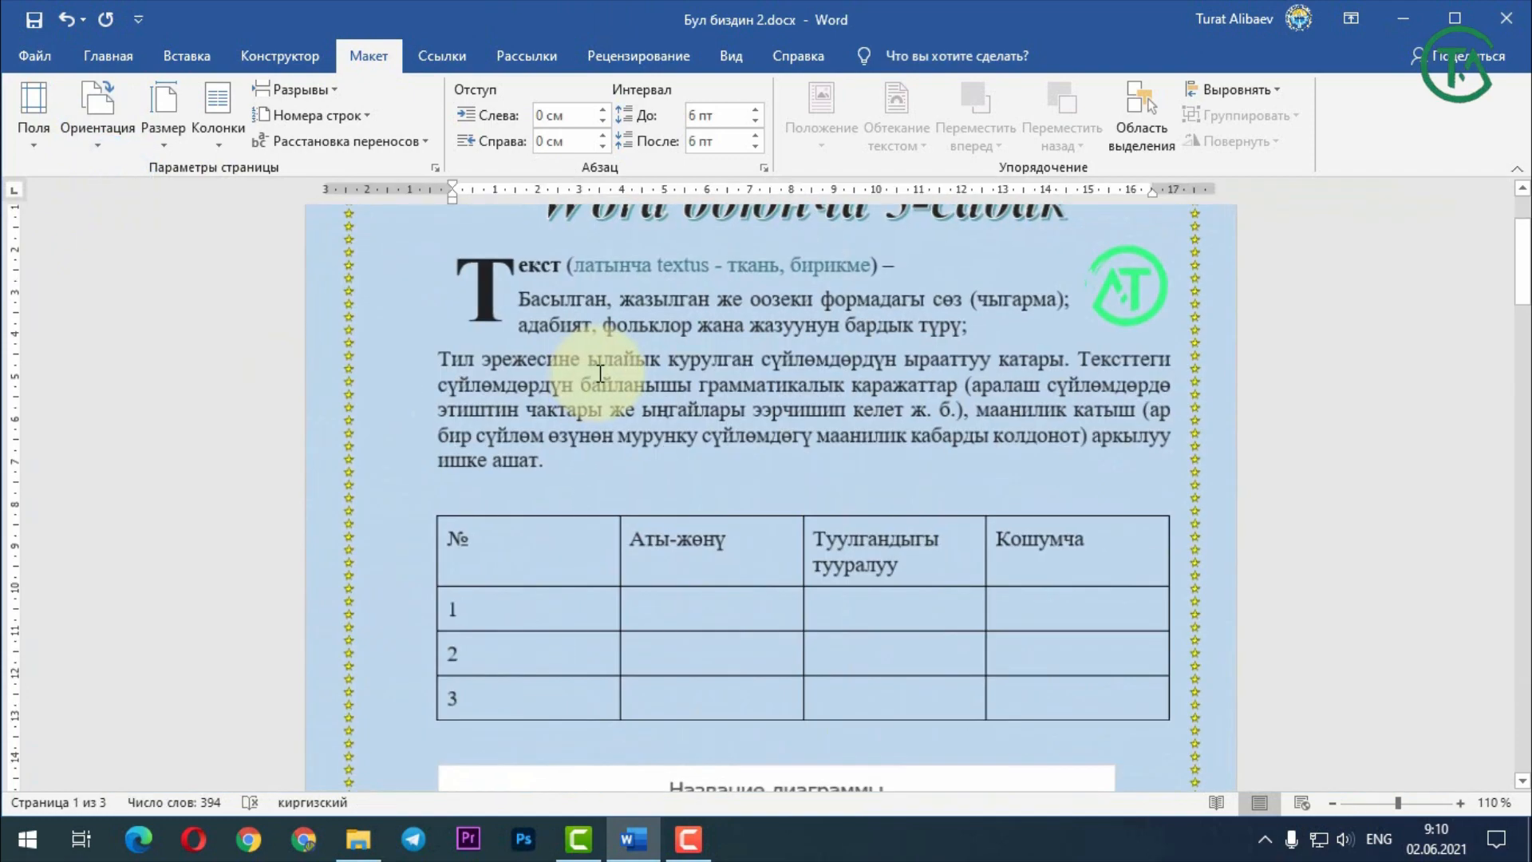
scroll(600, 374, up, 1)
scroll(655, 403, up, 1)
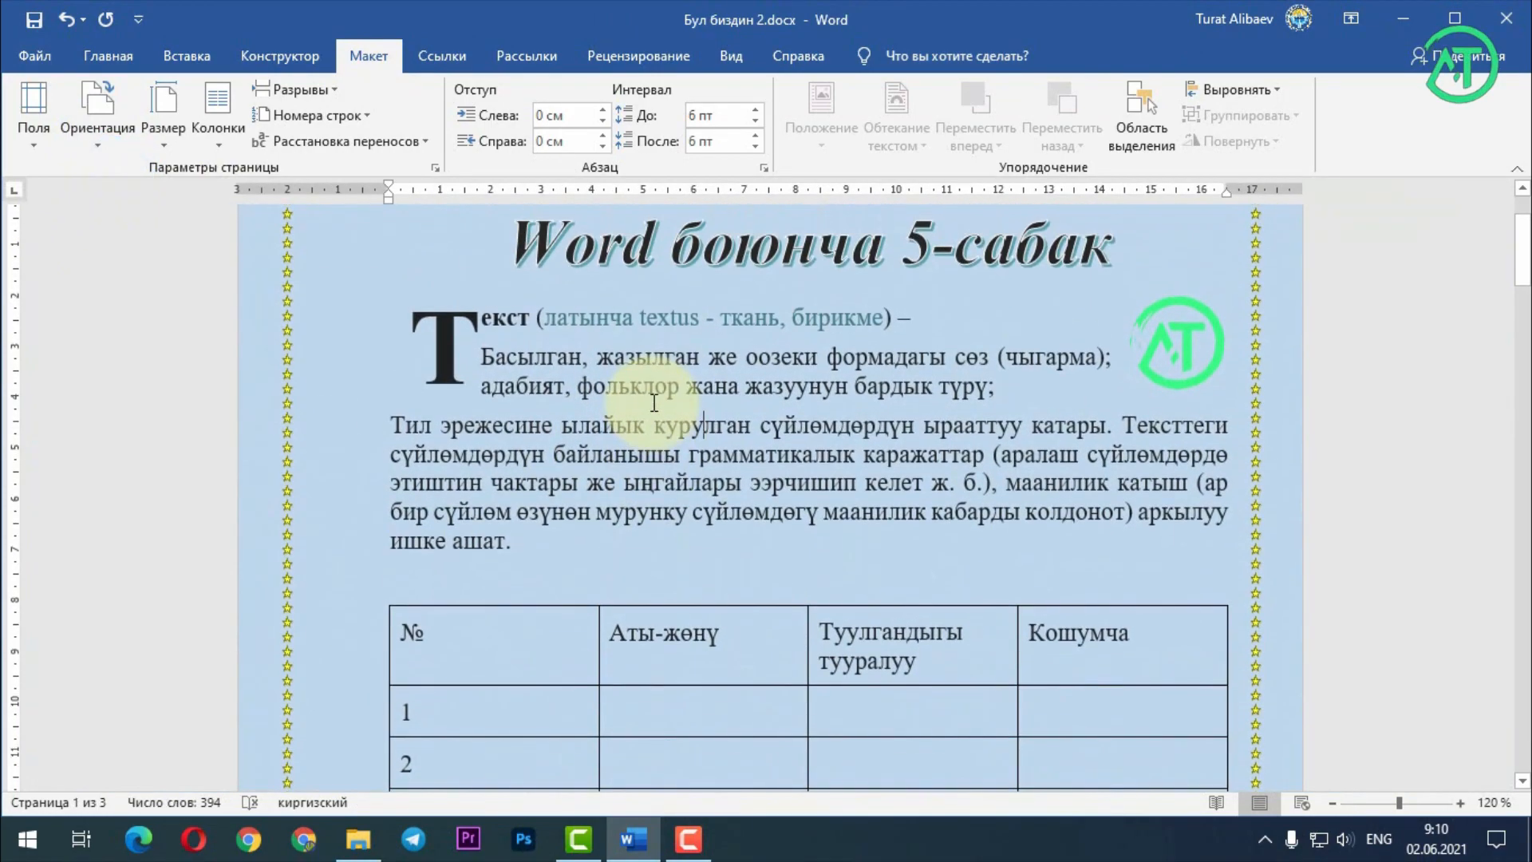
- Set the paper size to A5 for the page containing the paragraph that starts "Тил эрежесине"
click(164, 140)
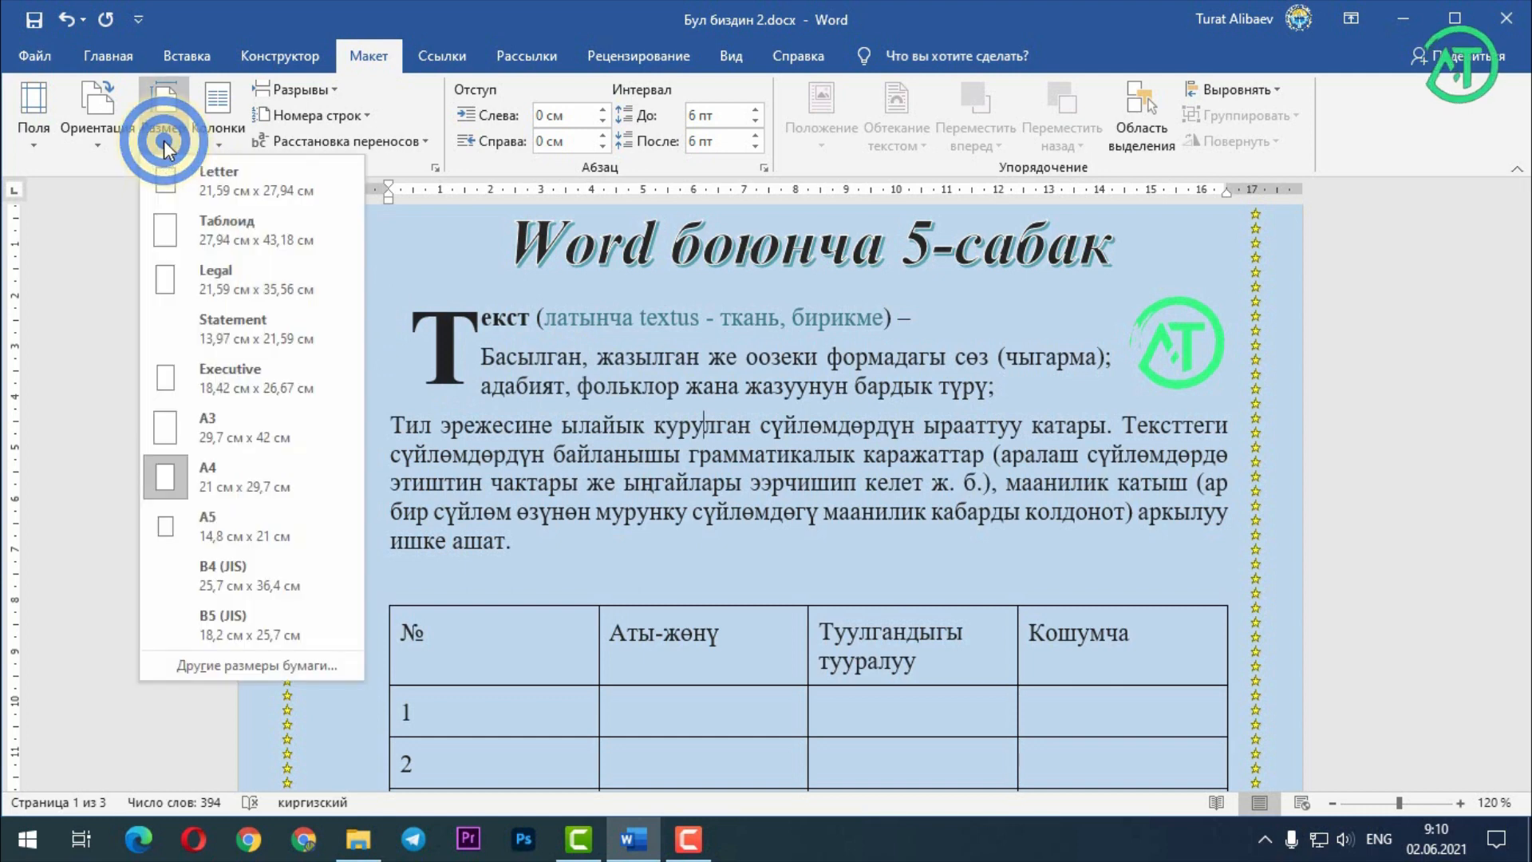
click(421, 392)
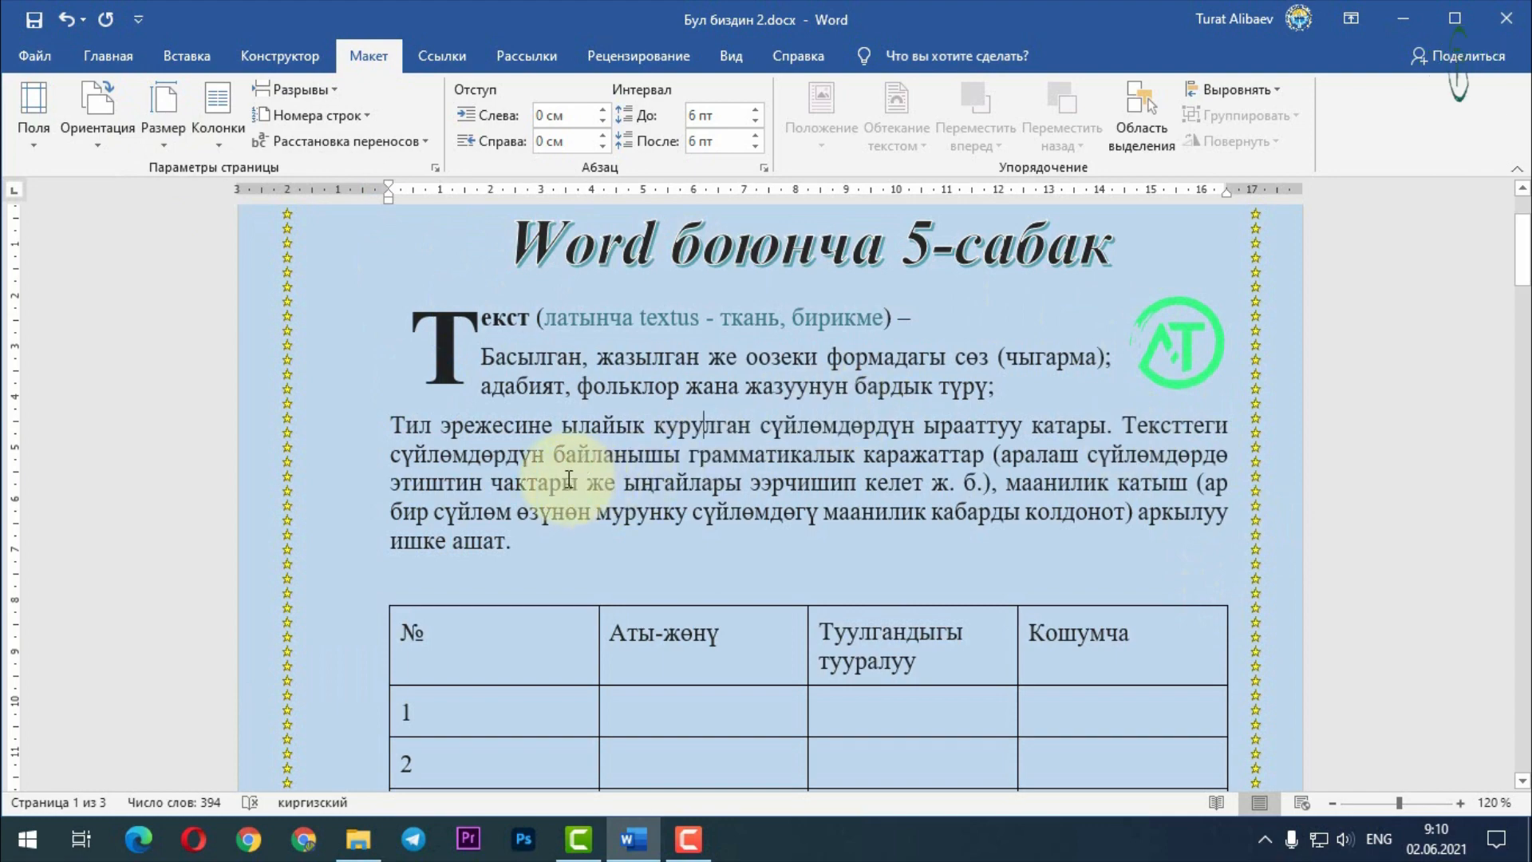
ctrl+scroll(569, 479, down, 7)
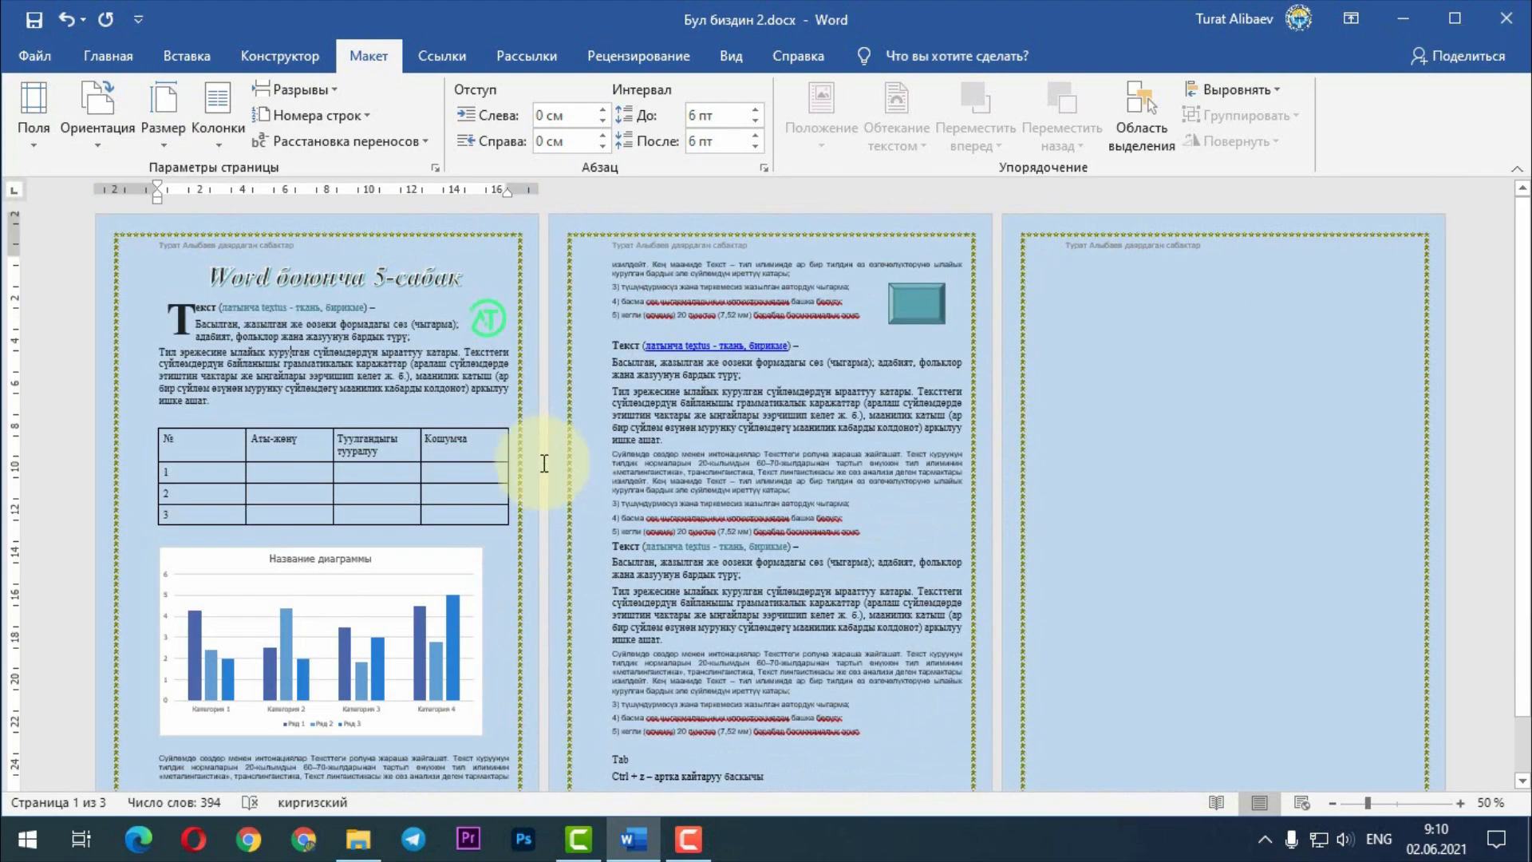
click(163, 112)
click(252, 529)
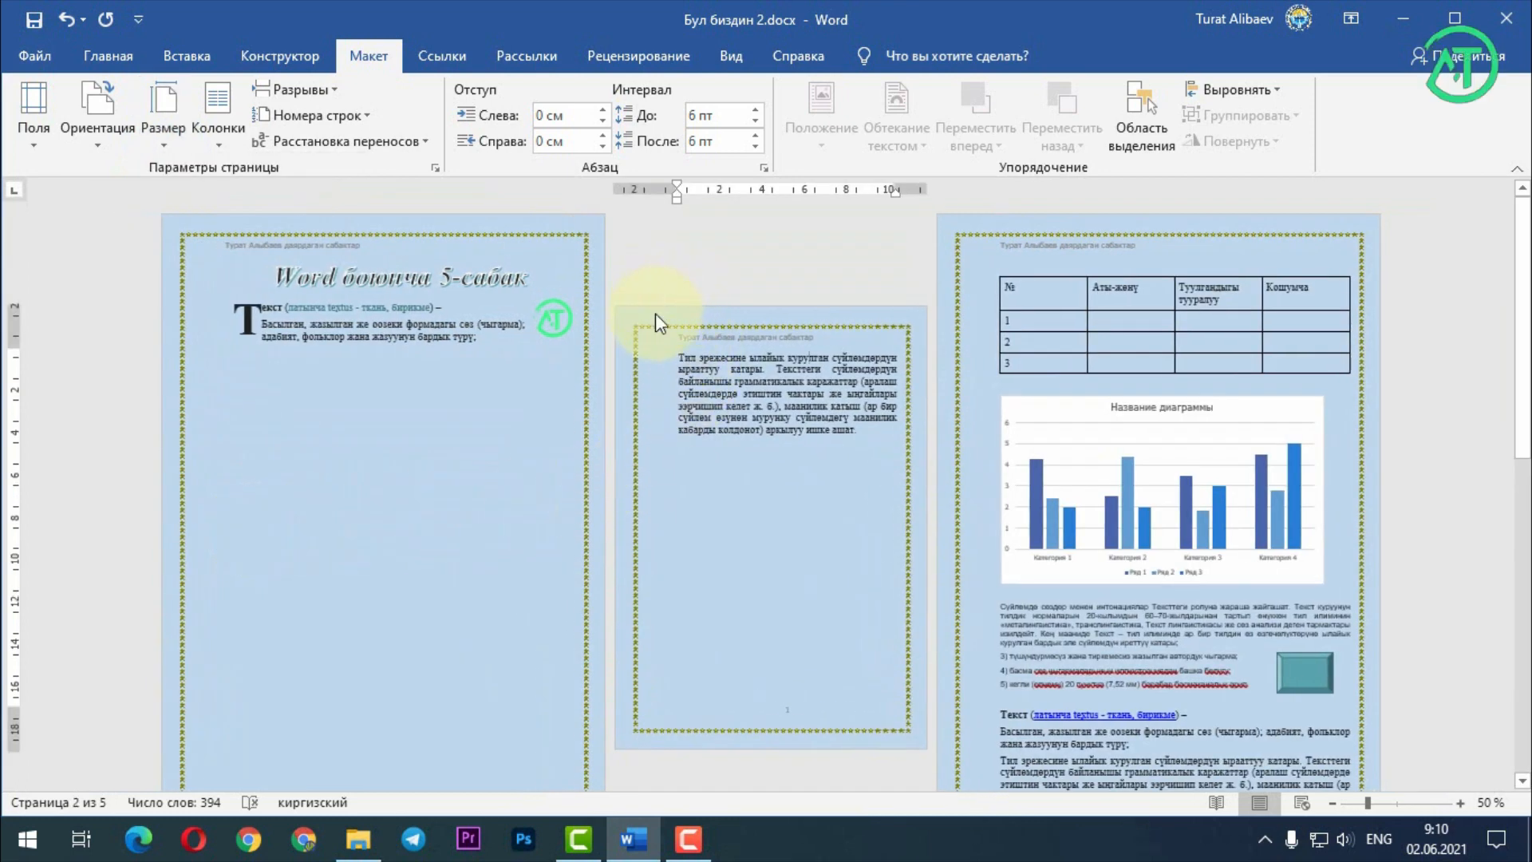
scroll(733, 451, down, 2)
scroll(733, 446, up, 1)
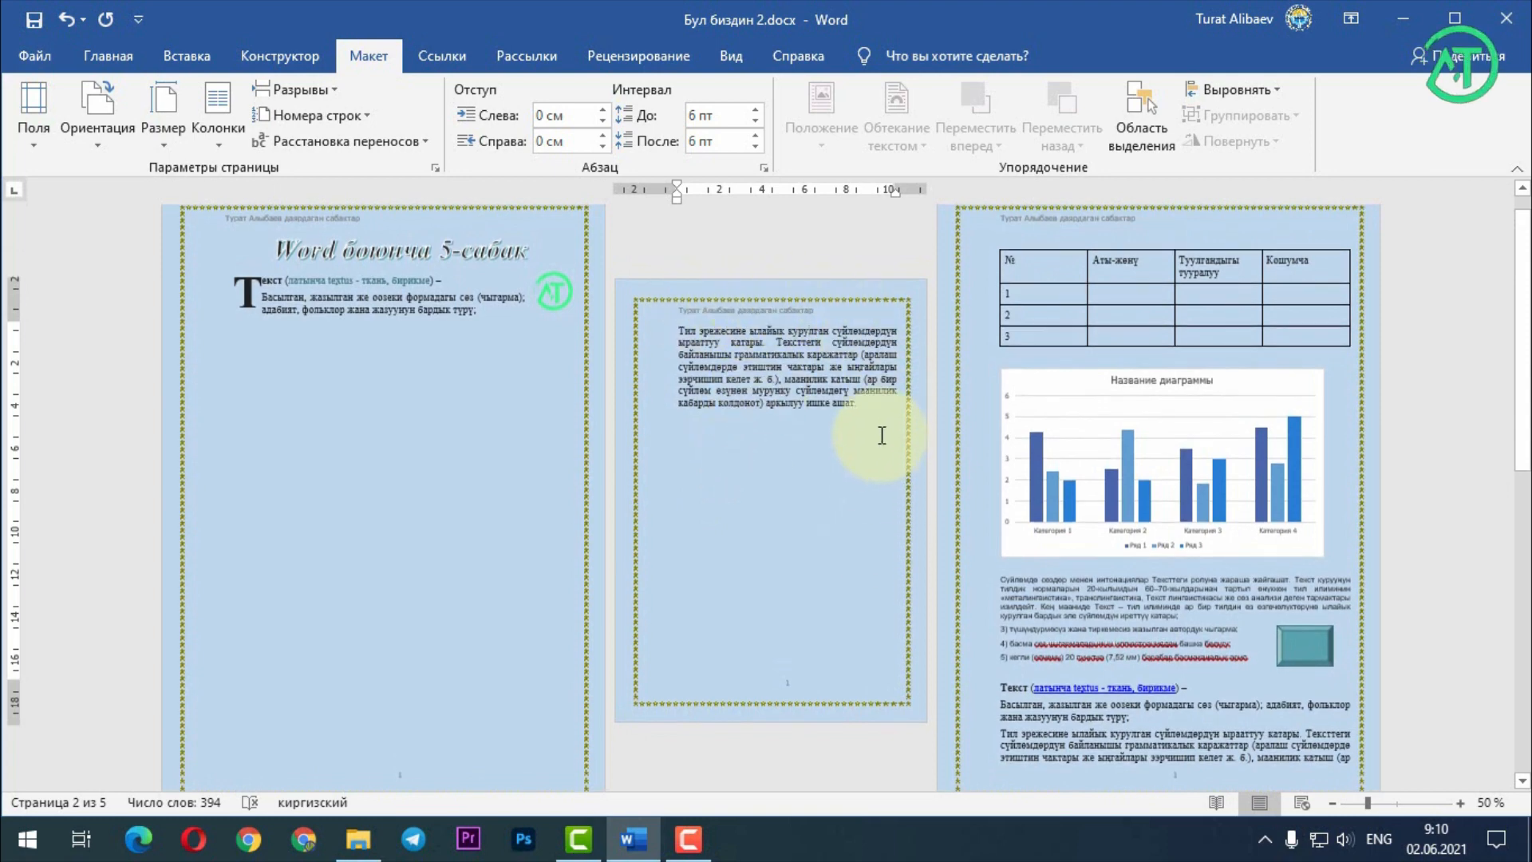
- Try paper sizes A3, B4 (JIS) and A4 for the page containing the paragraph that starts "Тил эрежесине"
scroll(684, 423, up, 1)
click(163, 116)
click(244, 423)
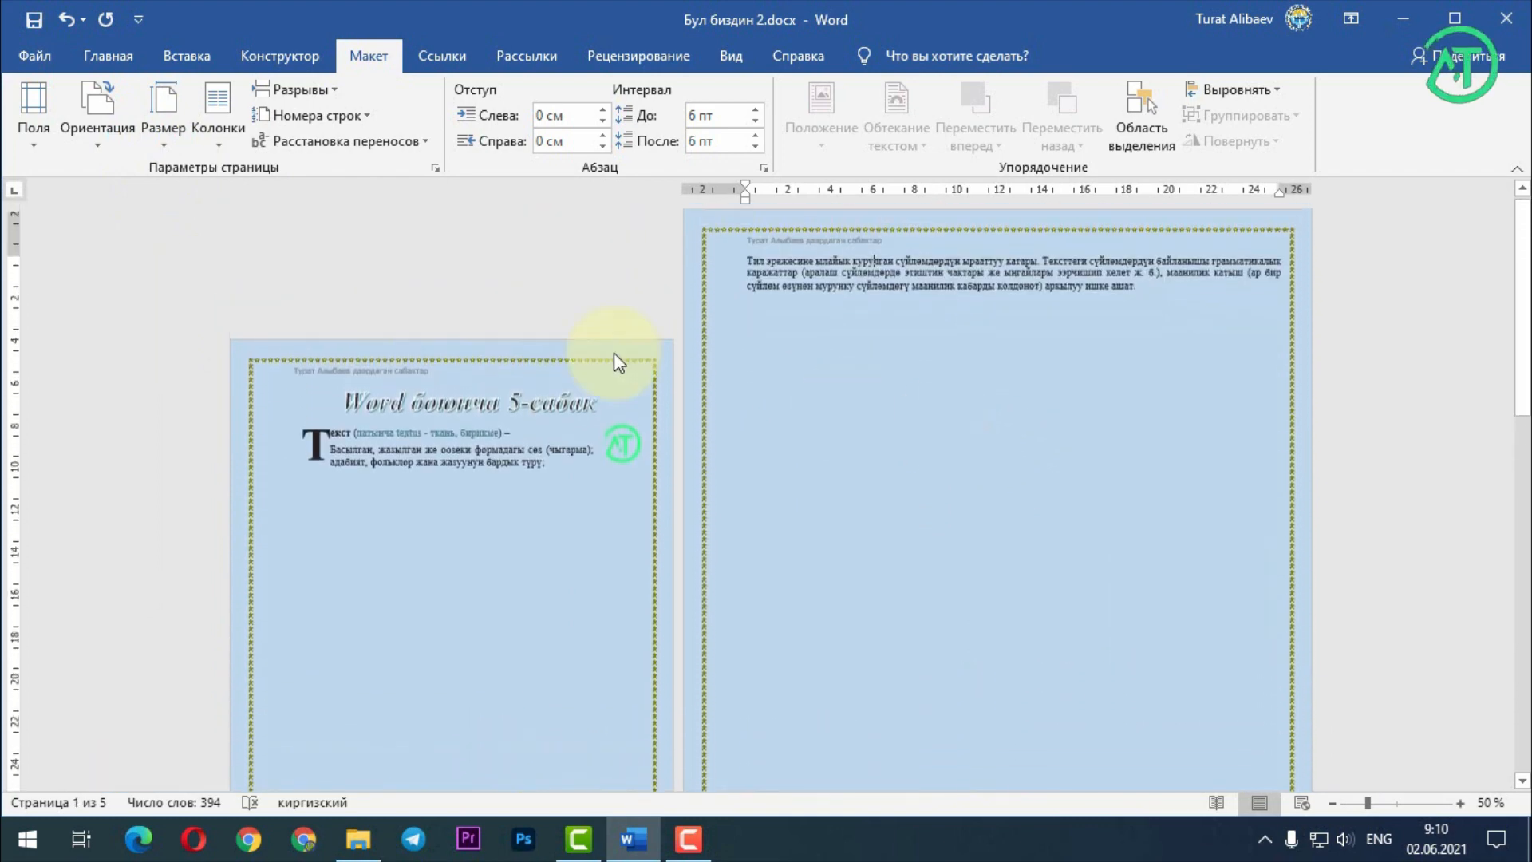
click(158, 127)
click(265, 582)
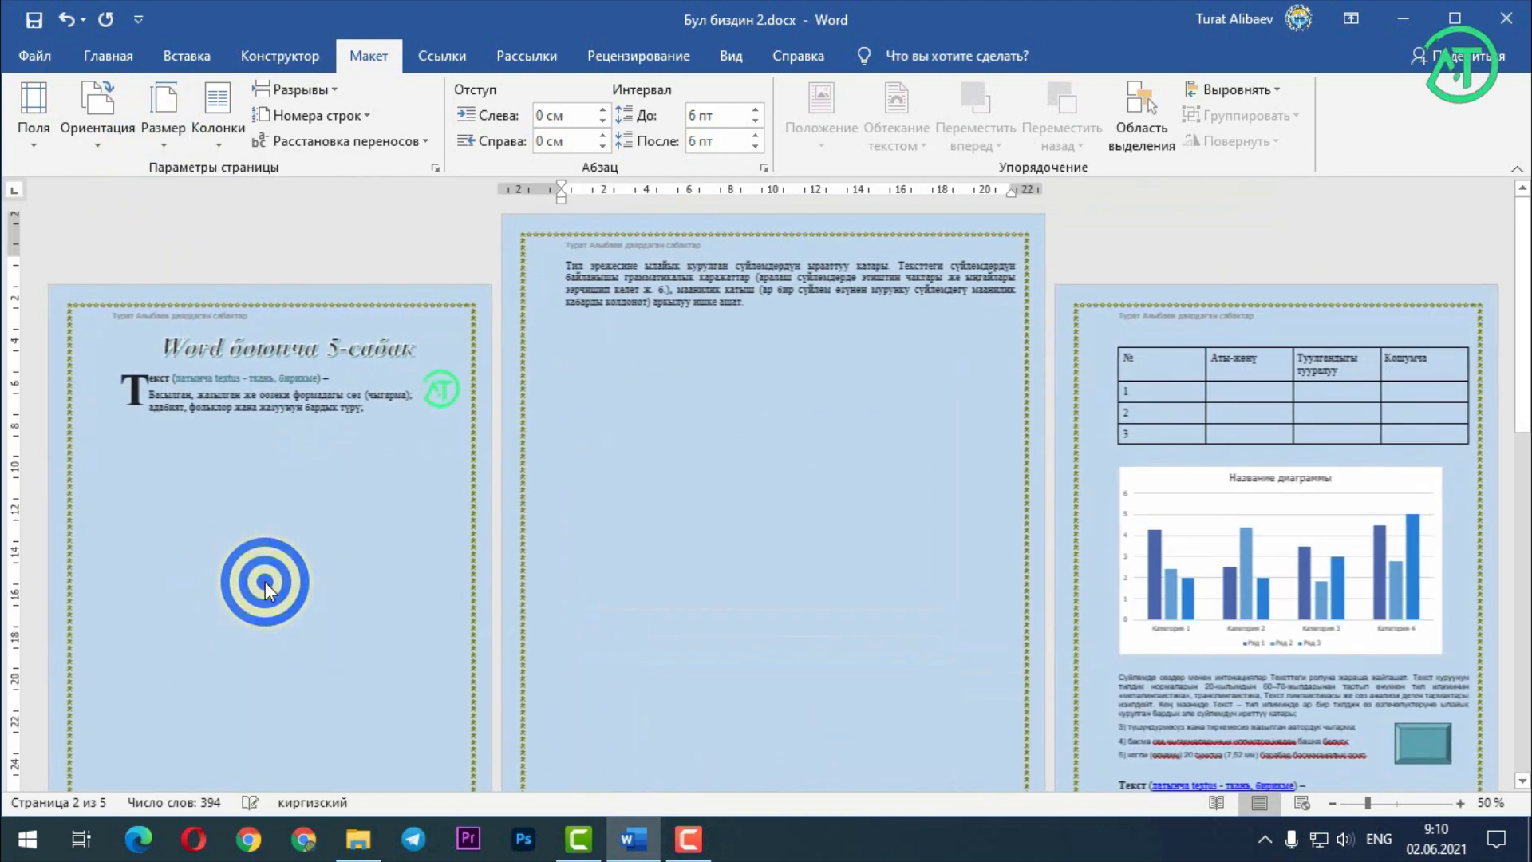
click(164, 150)
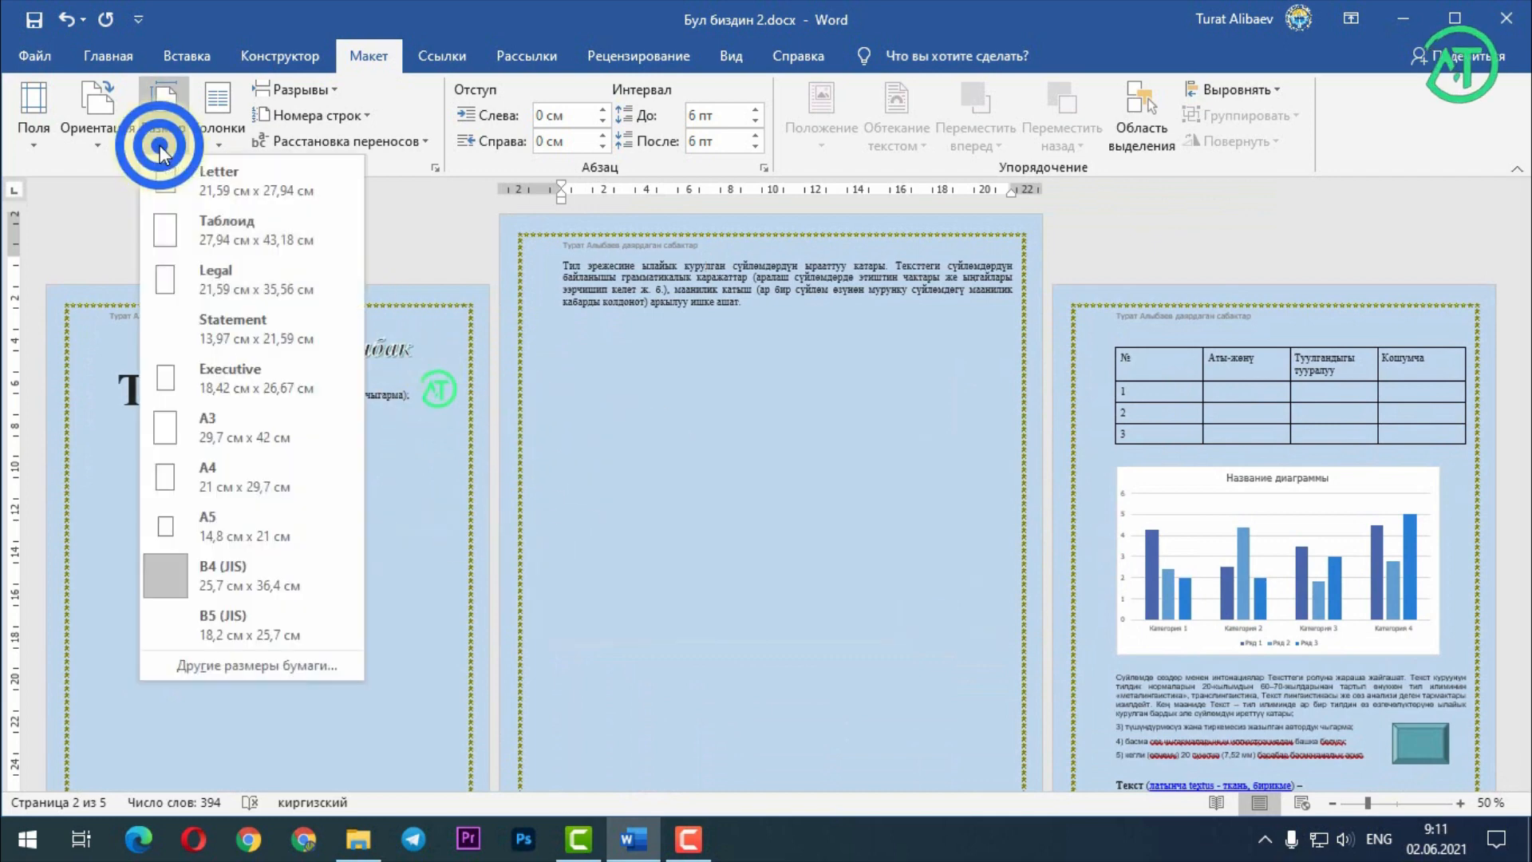
click(231, 484)
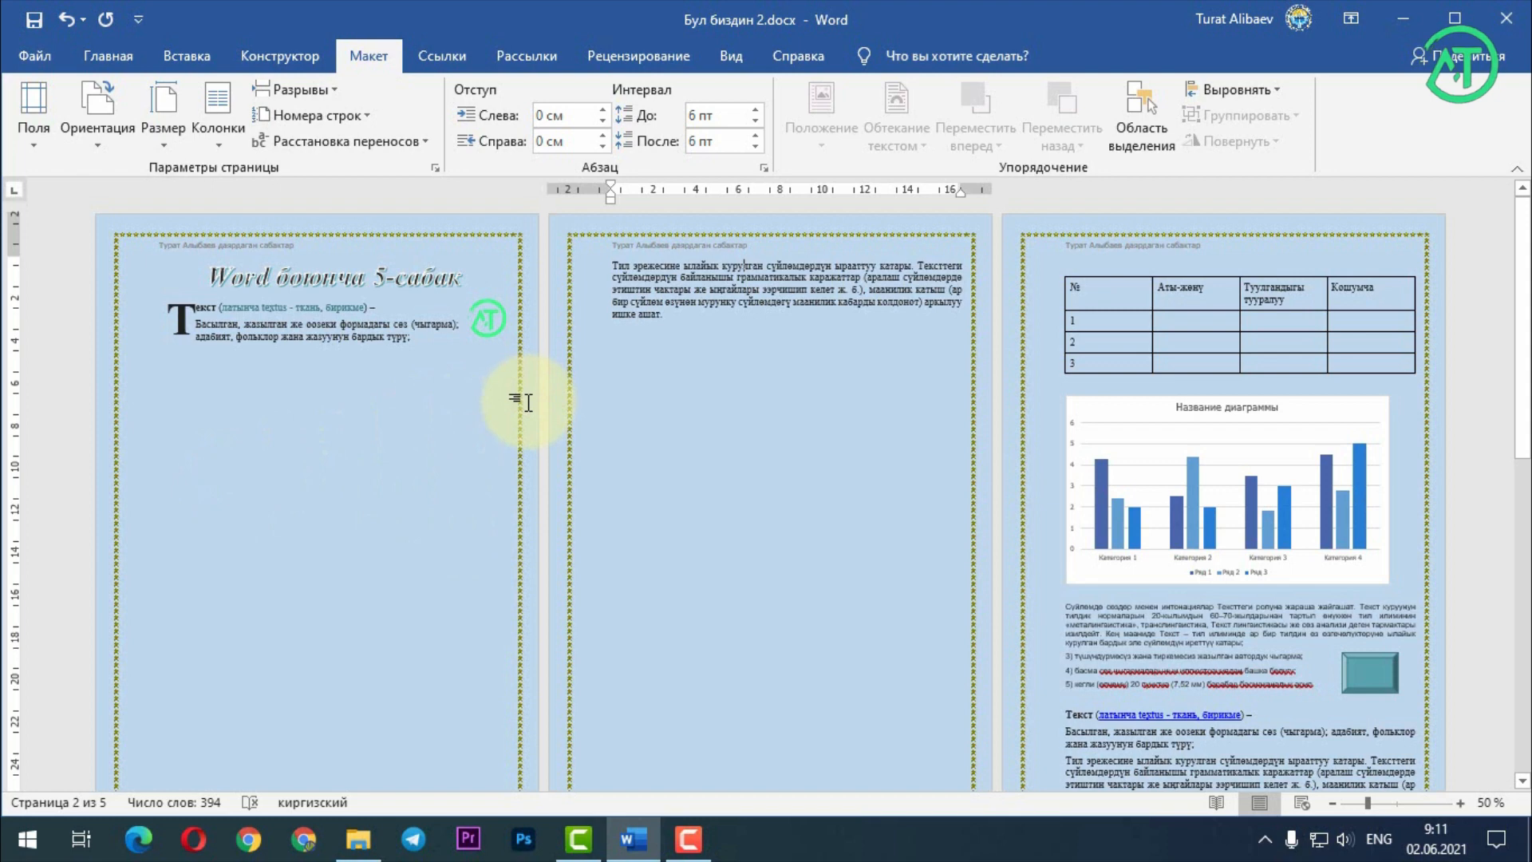
- Undo the paper size changes and place the cursor in the paragraph starting "Тил эрежесине"
key(ctrl+z)
key(ctrl+z)
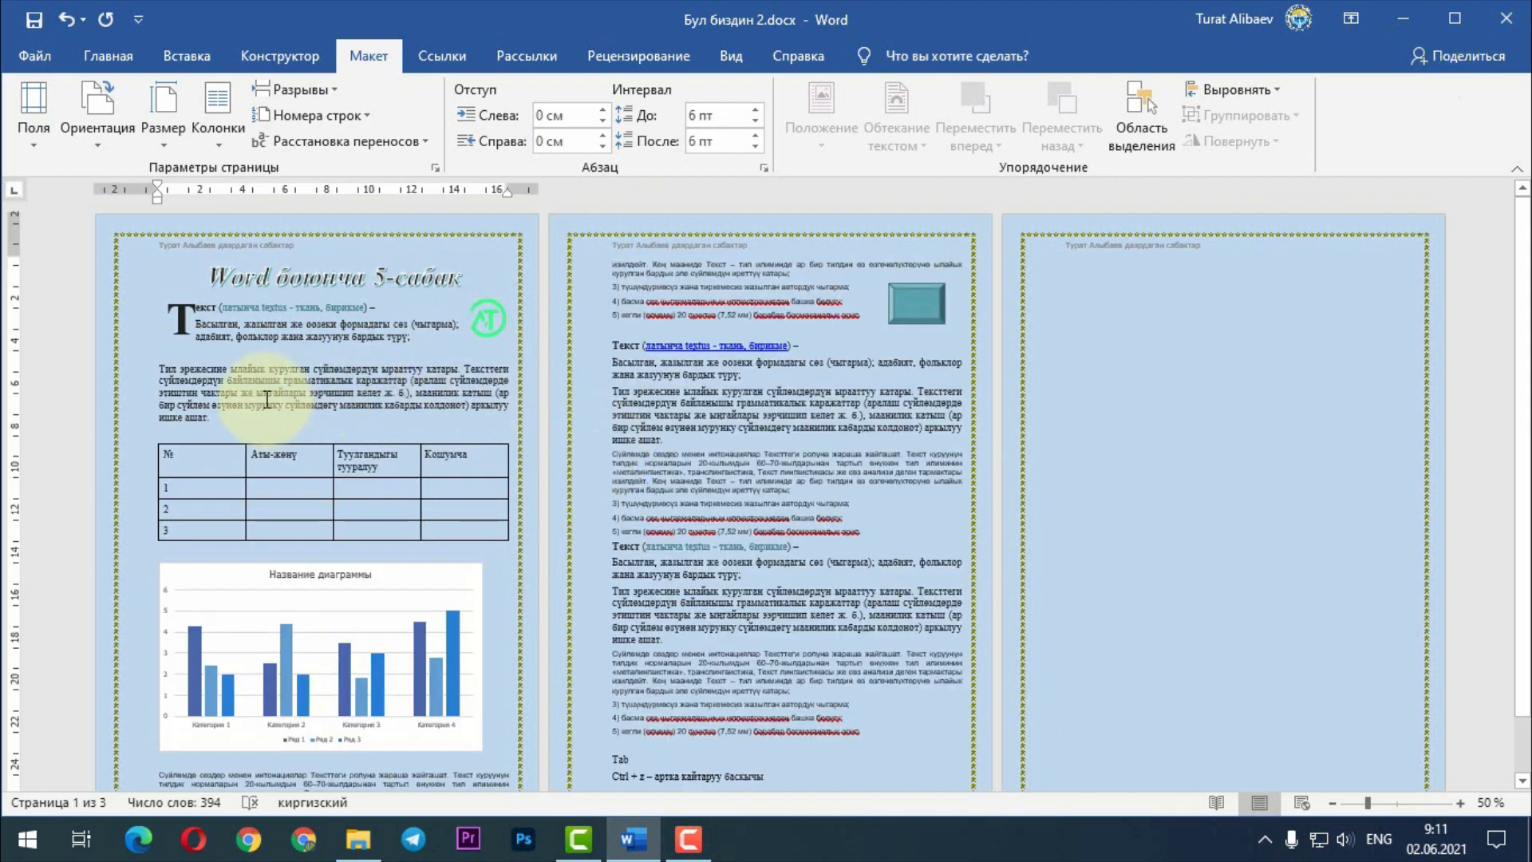
click(261, 383)
scroll(272, 387, up, 3)
scroll(287, 393, up, 3)
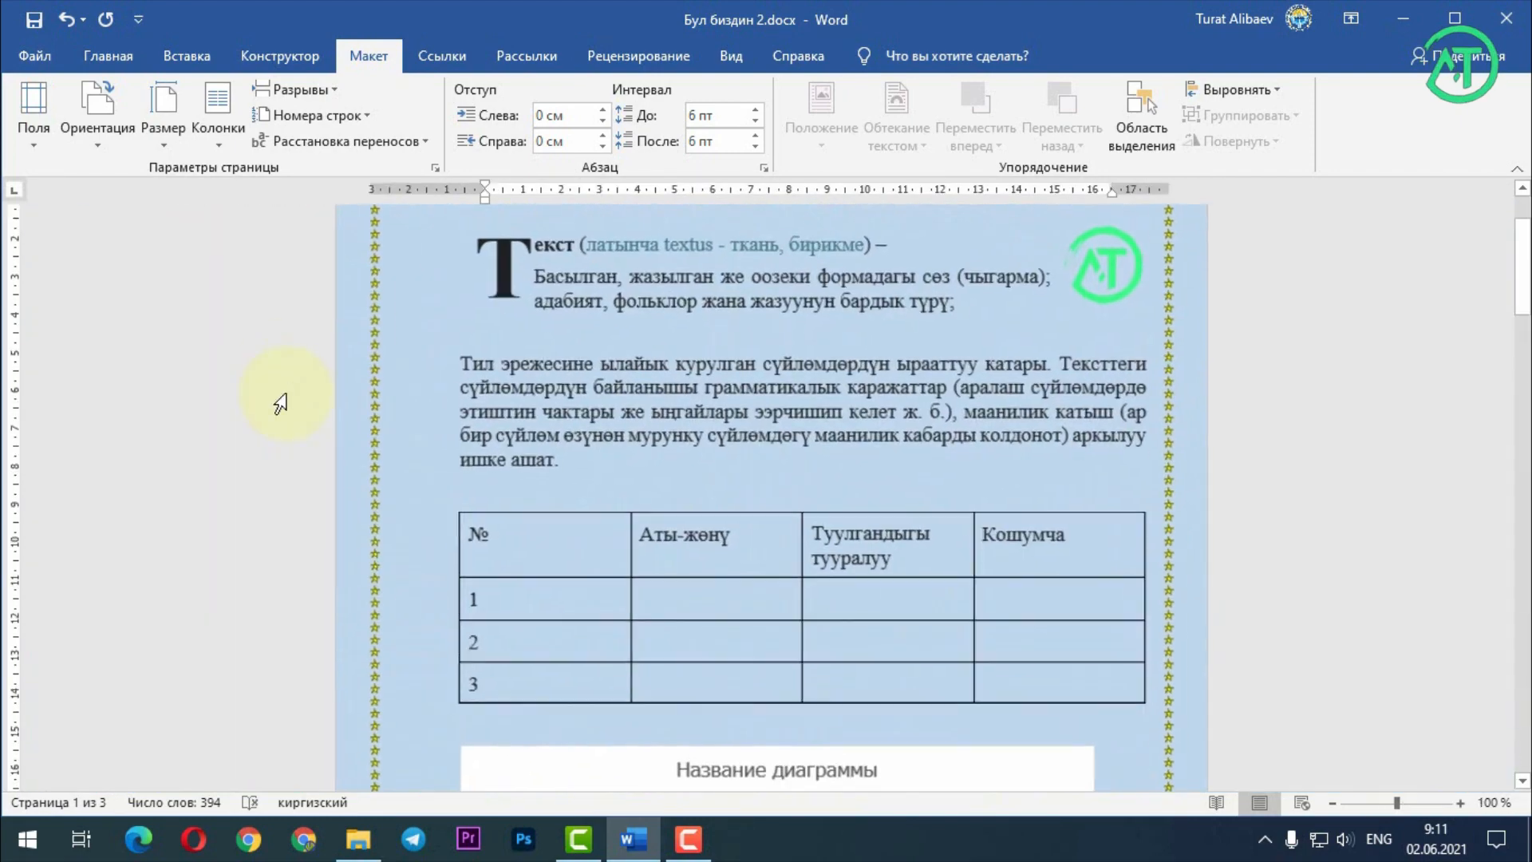
- Split only the paragraph starting "Тил эрежесине" into two columns (Два)
click(218, 149)
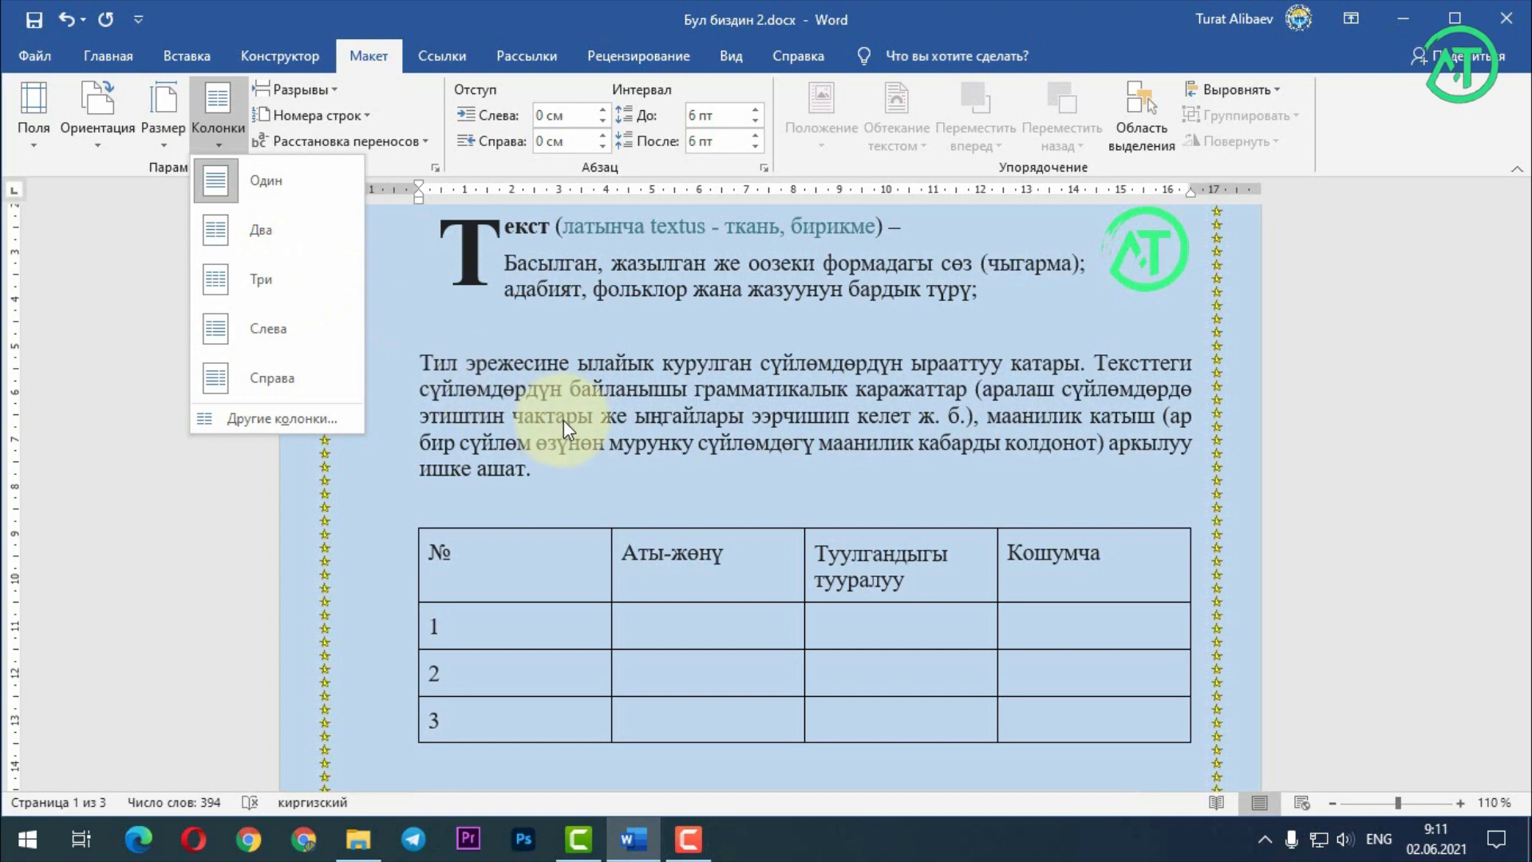
click(546, 409)
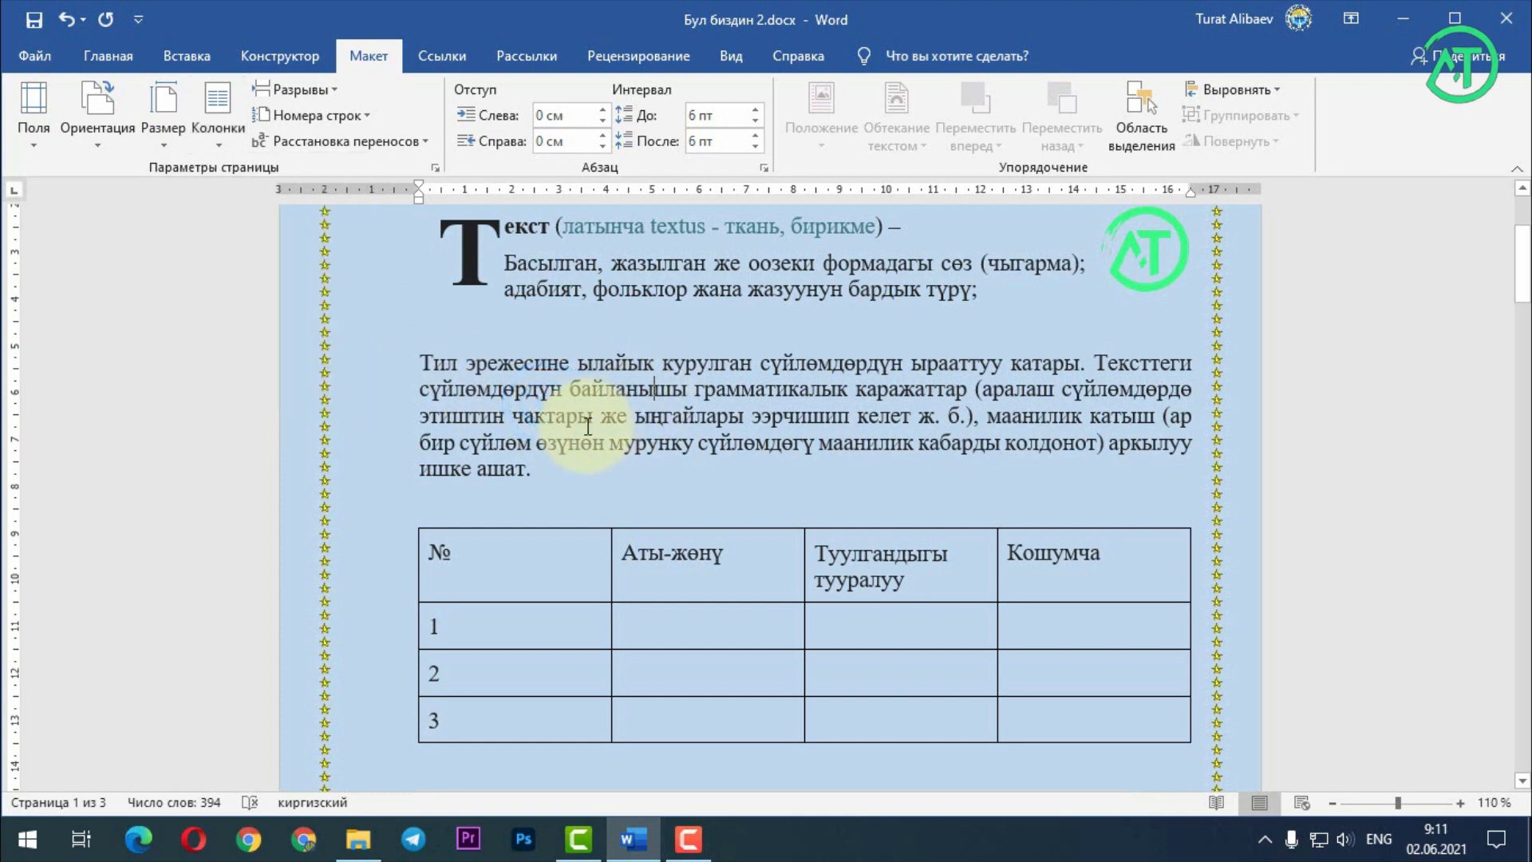
scroll(588, 427, up, 2)
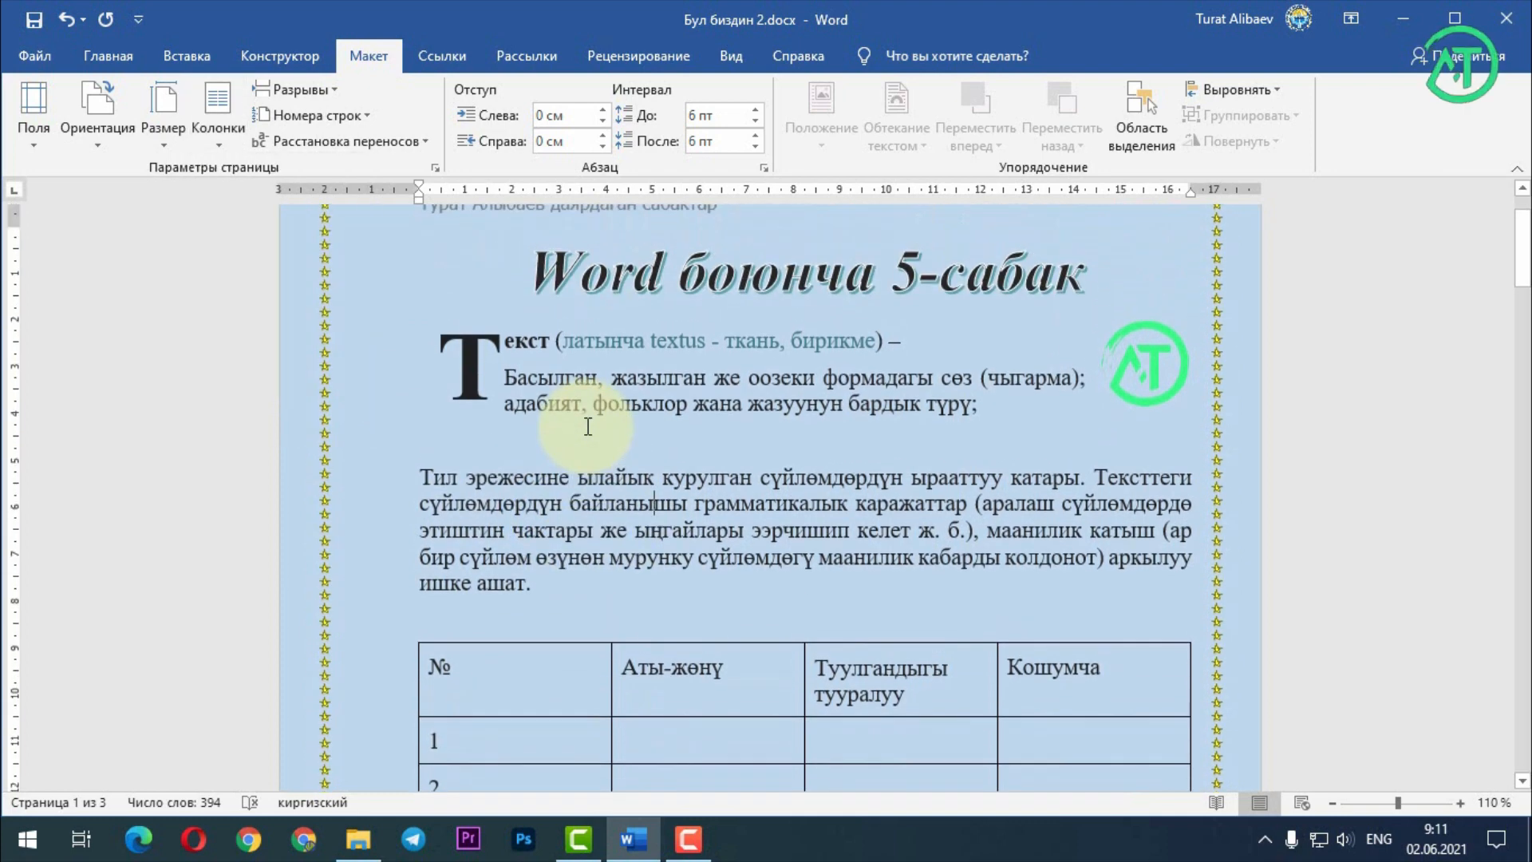
scroll(590, 423, up, 1)
scroll(555, 514, down, 2)
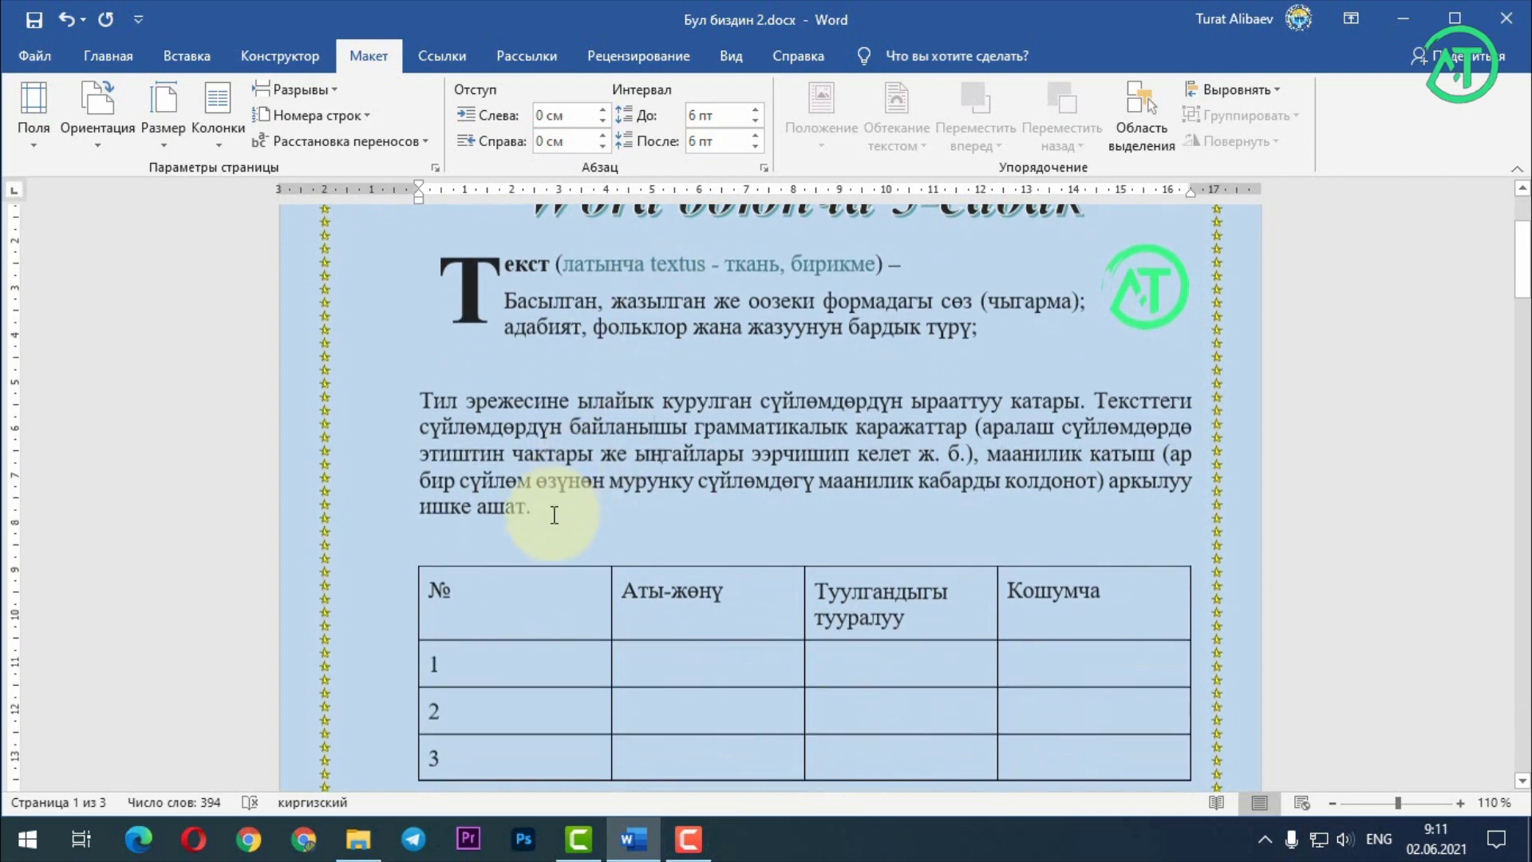
drag(542, 506, 420, 406)
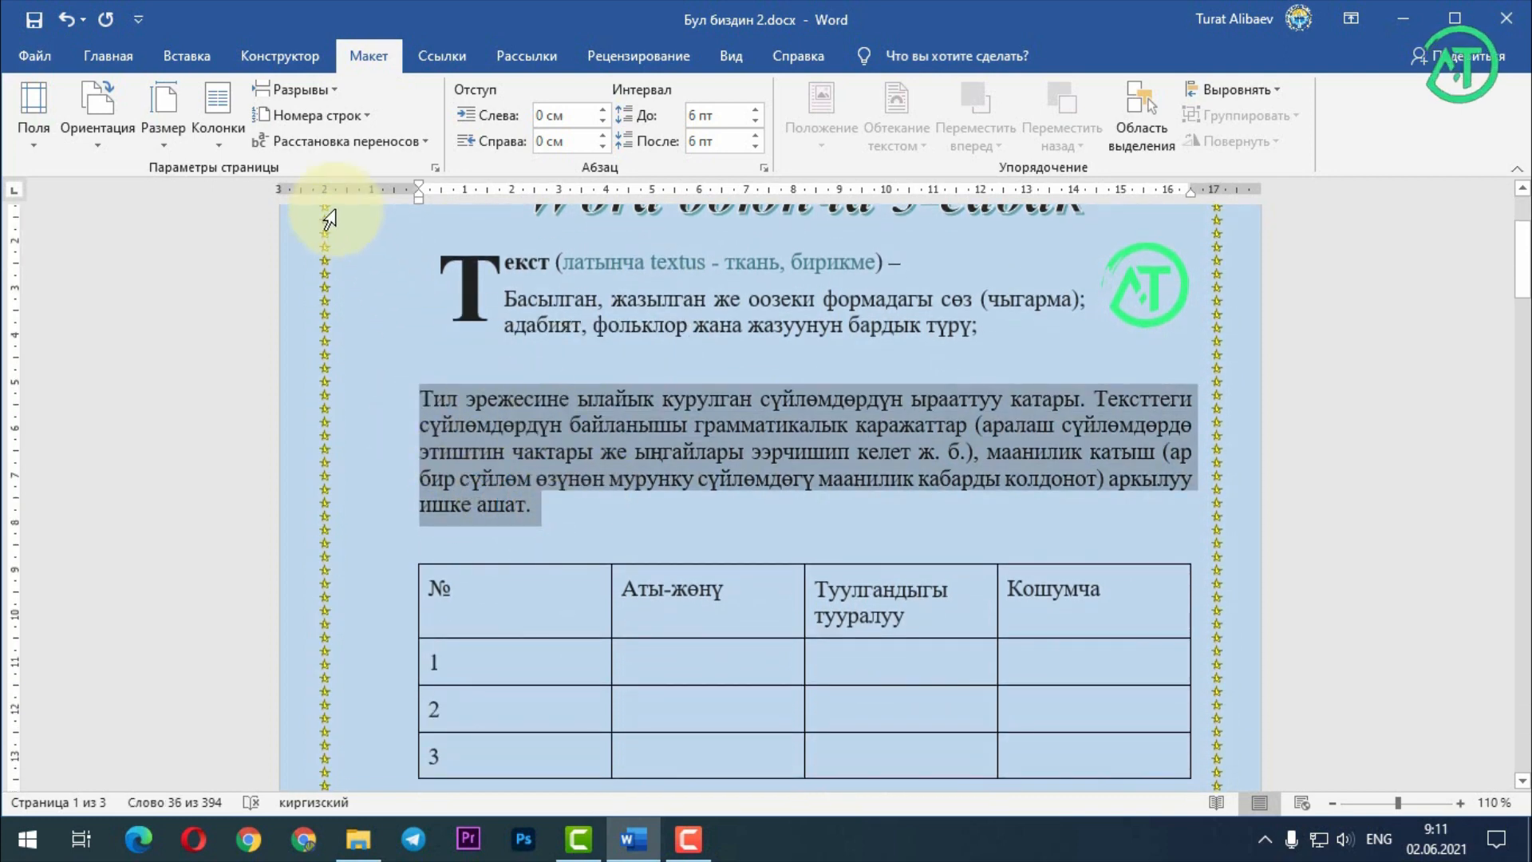
click(219, 142)
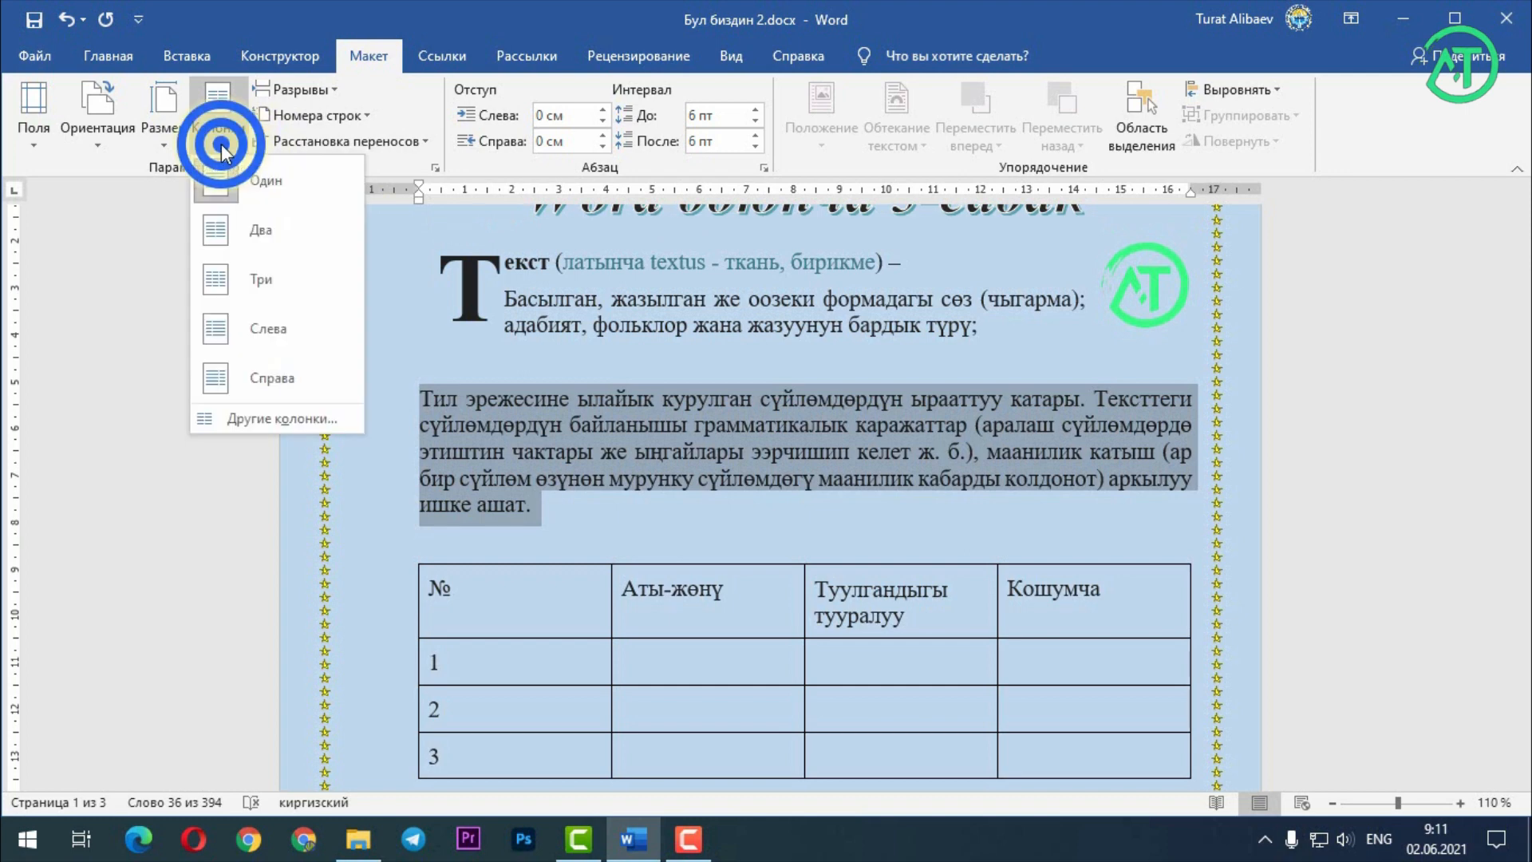
click(239, 230)
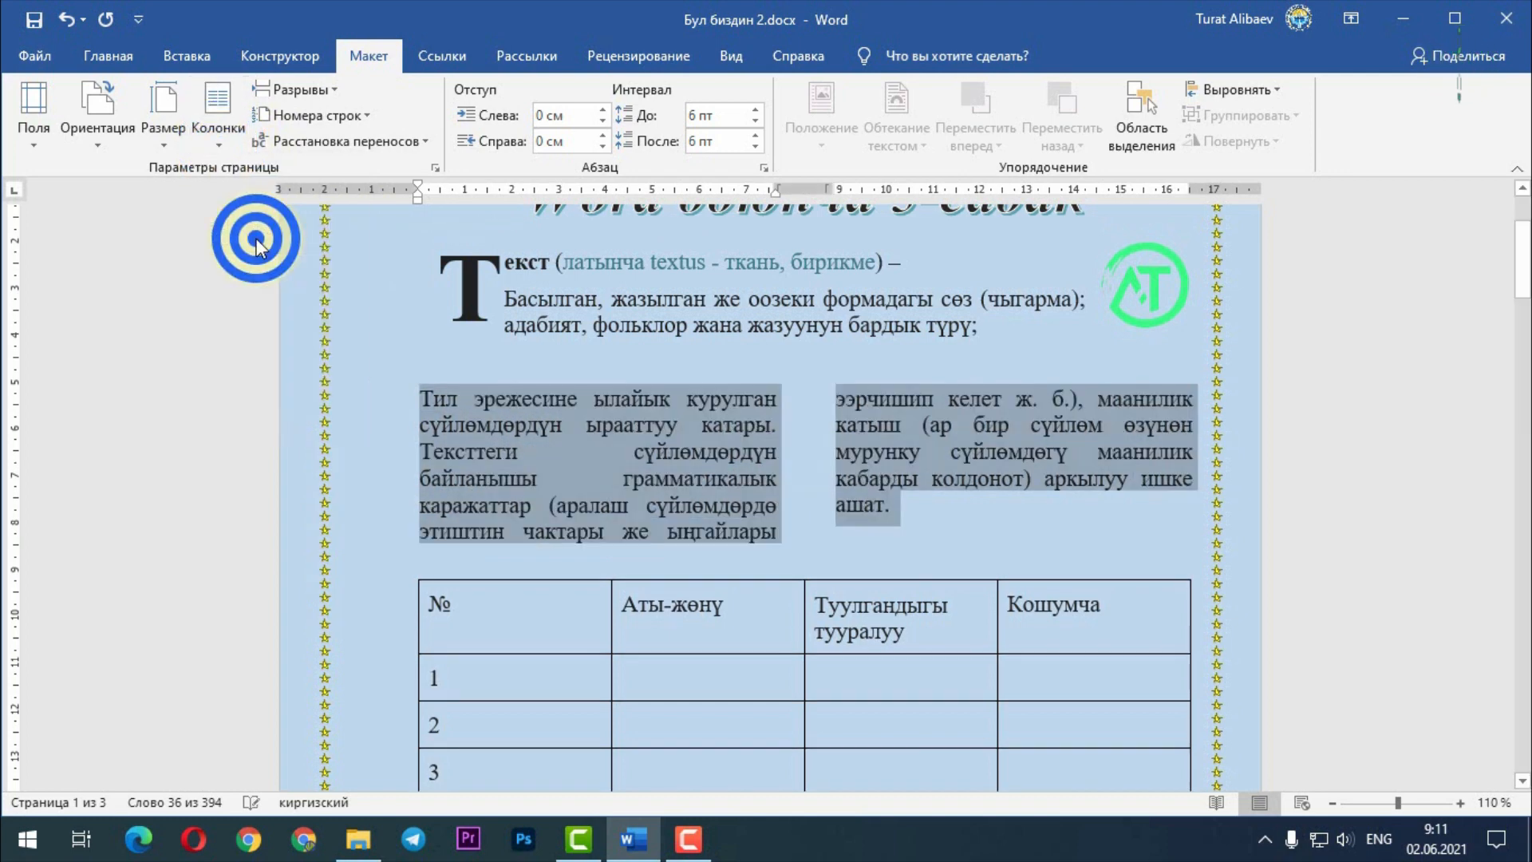
- Change the selected paragraph to three columns (Три) and view the additional column settings without changing them
click(206, 137)
click(234, 276)
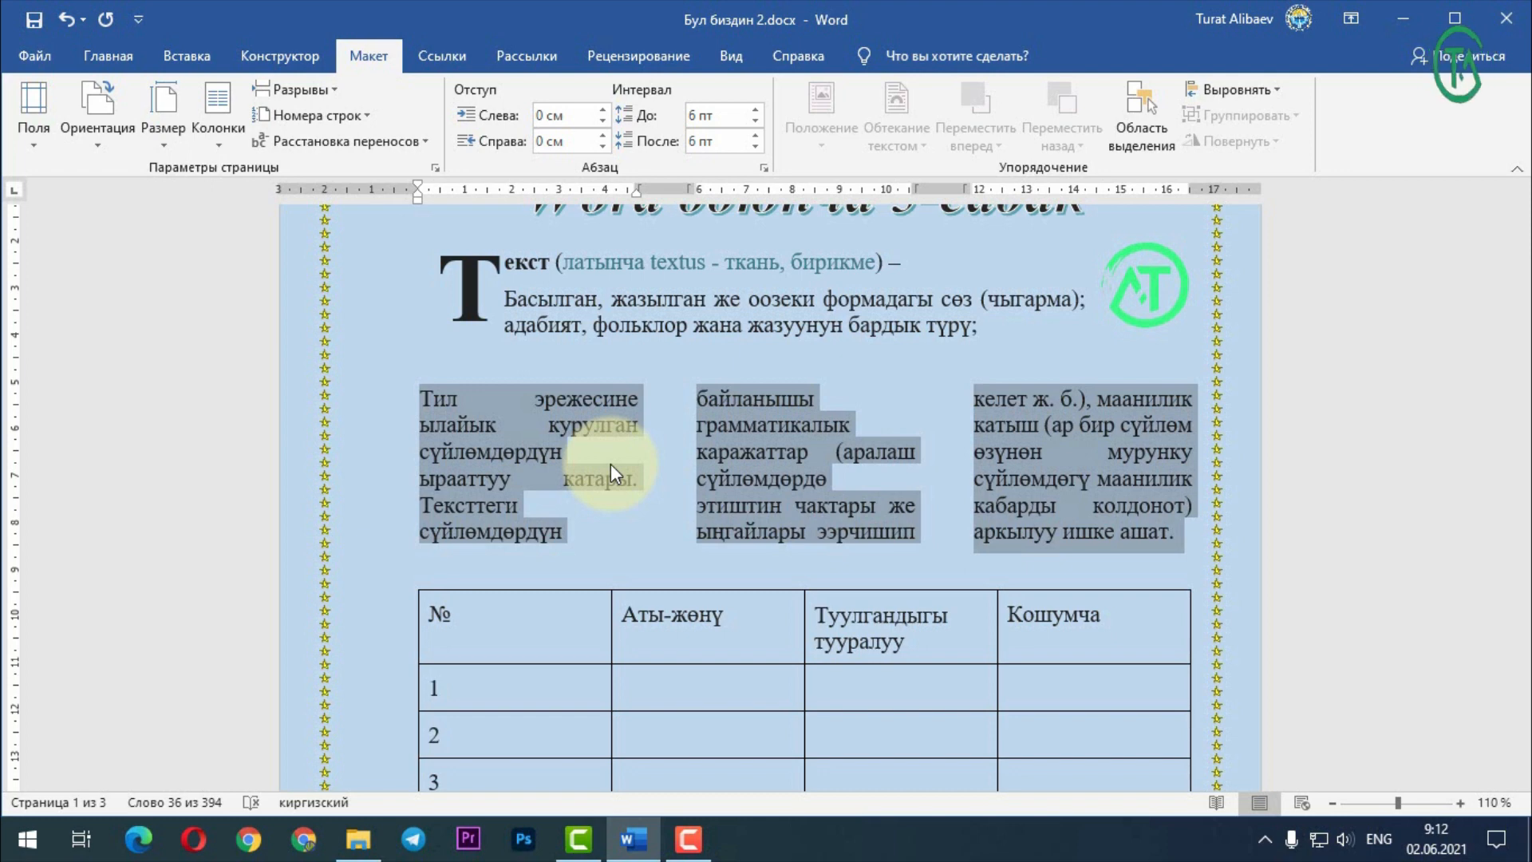
click(217, 150)
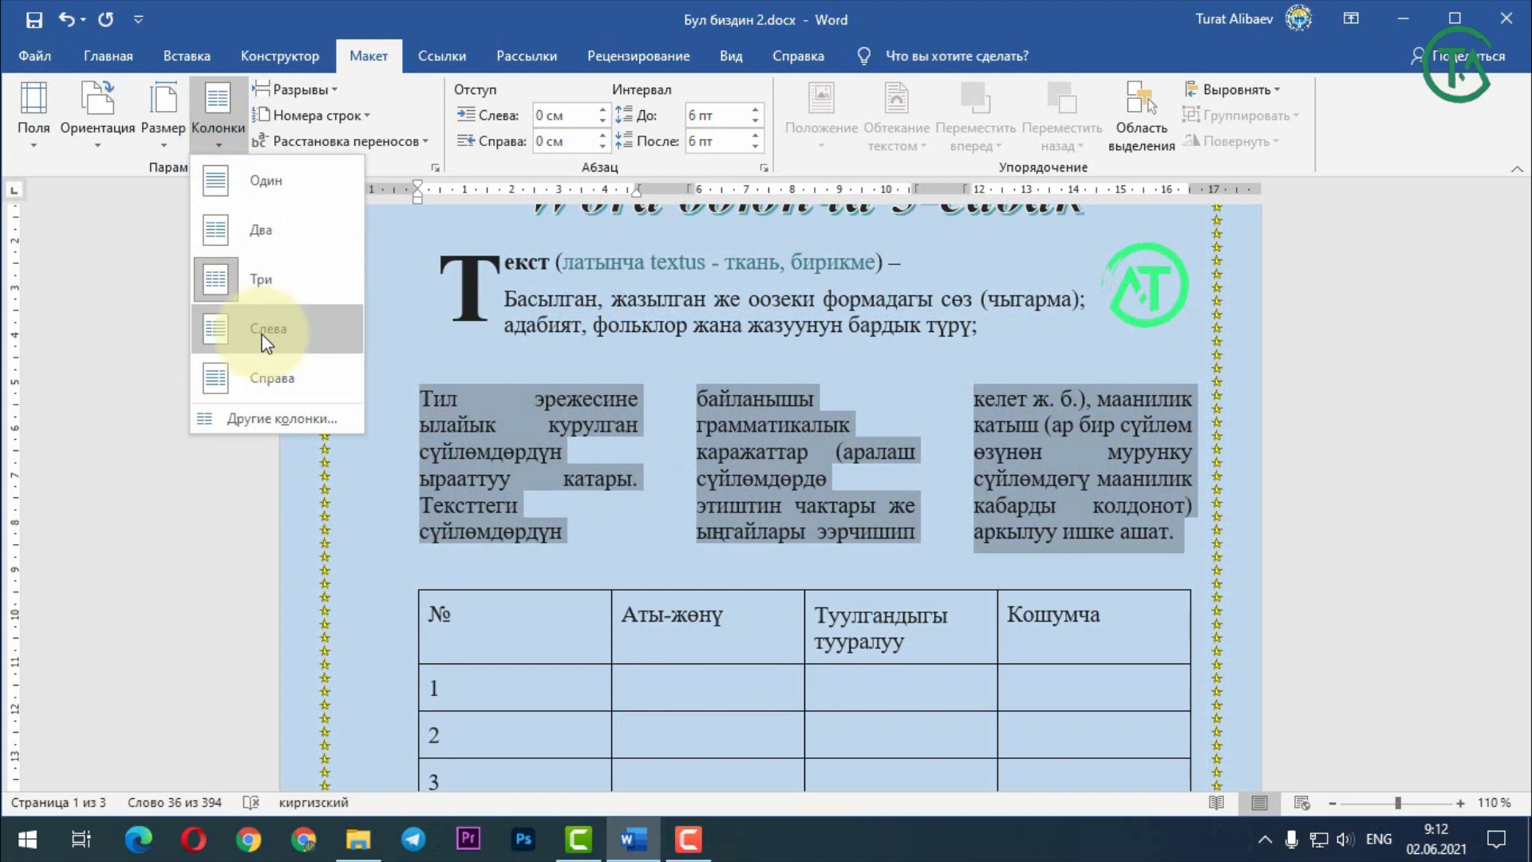
click(256, 418)
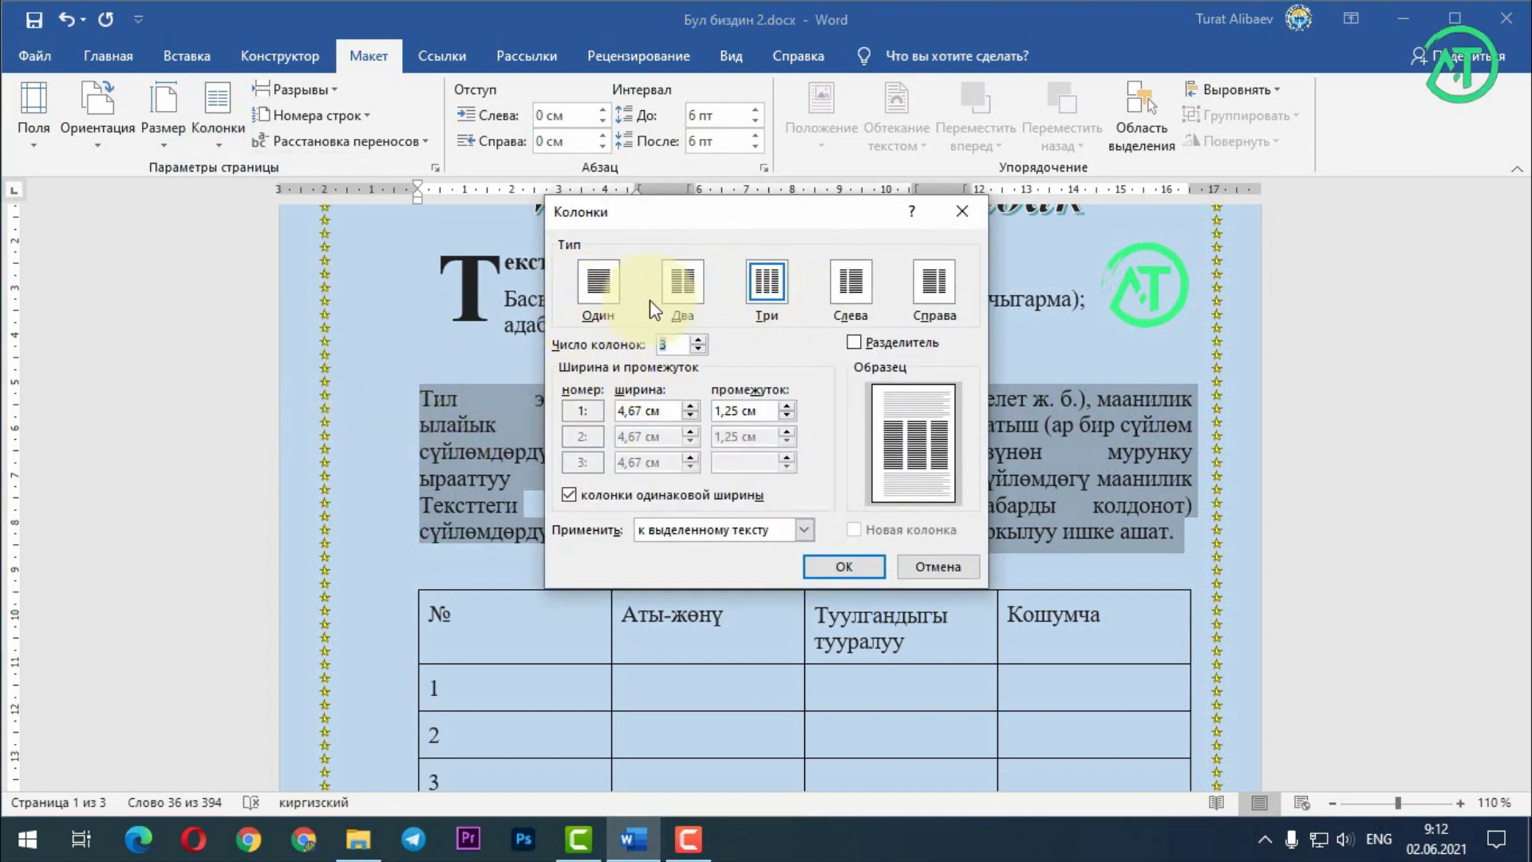
click(909, 565)
- Set the selected paragraph to 2 columns with a separator line (Разделитель) between them
click(218, 134)
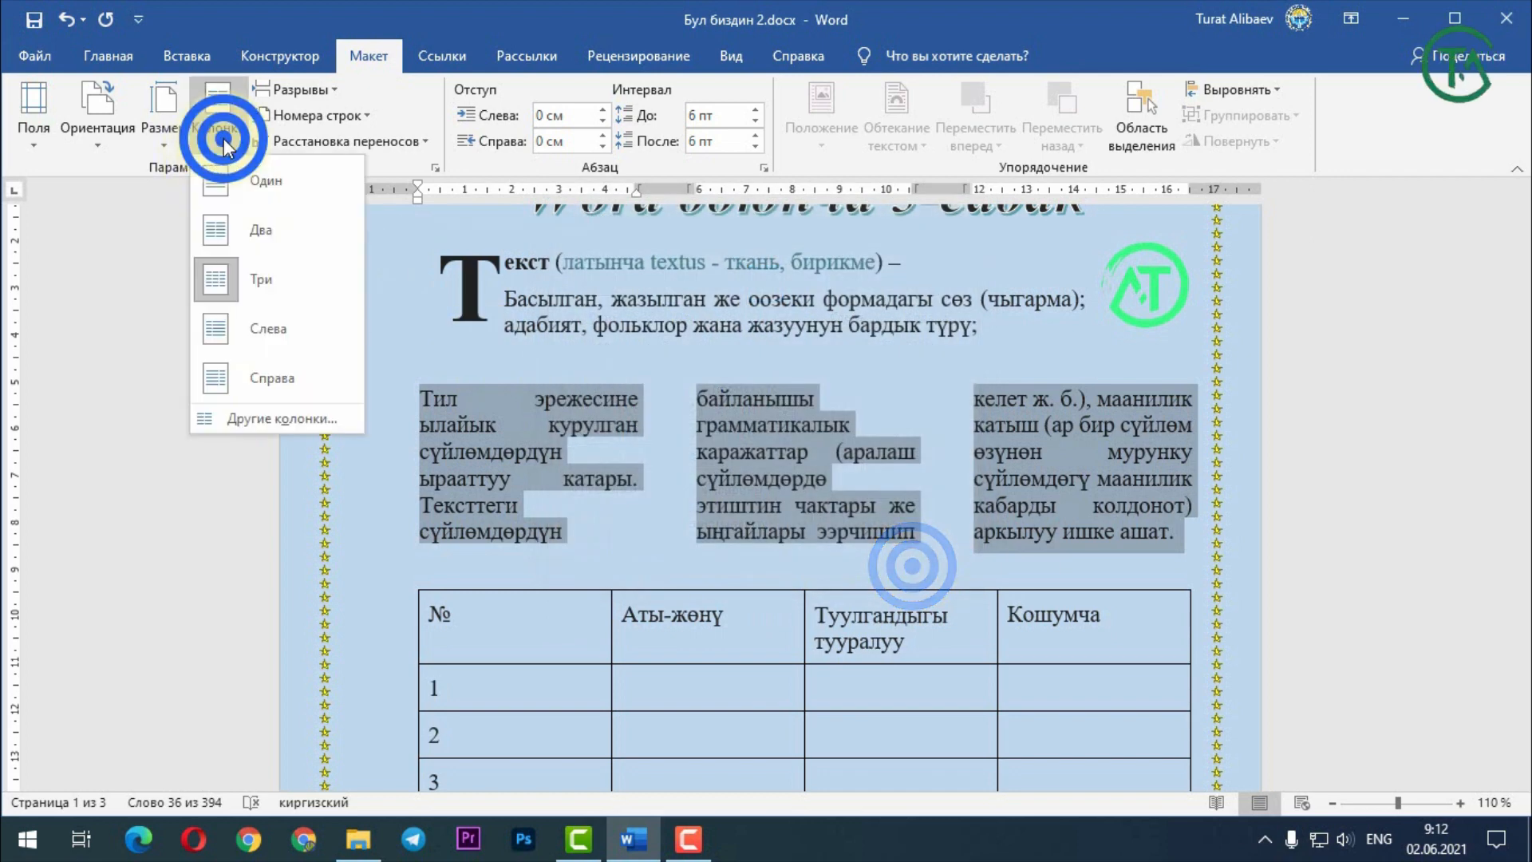
click(276, 416)
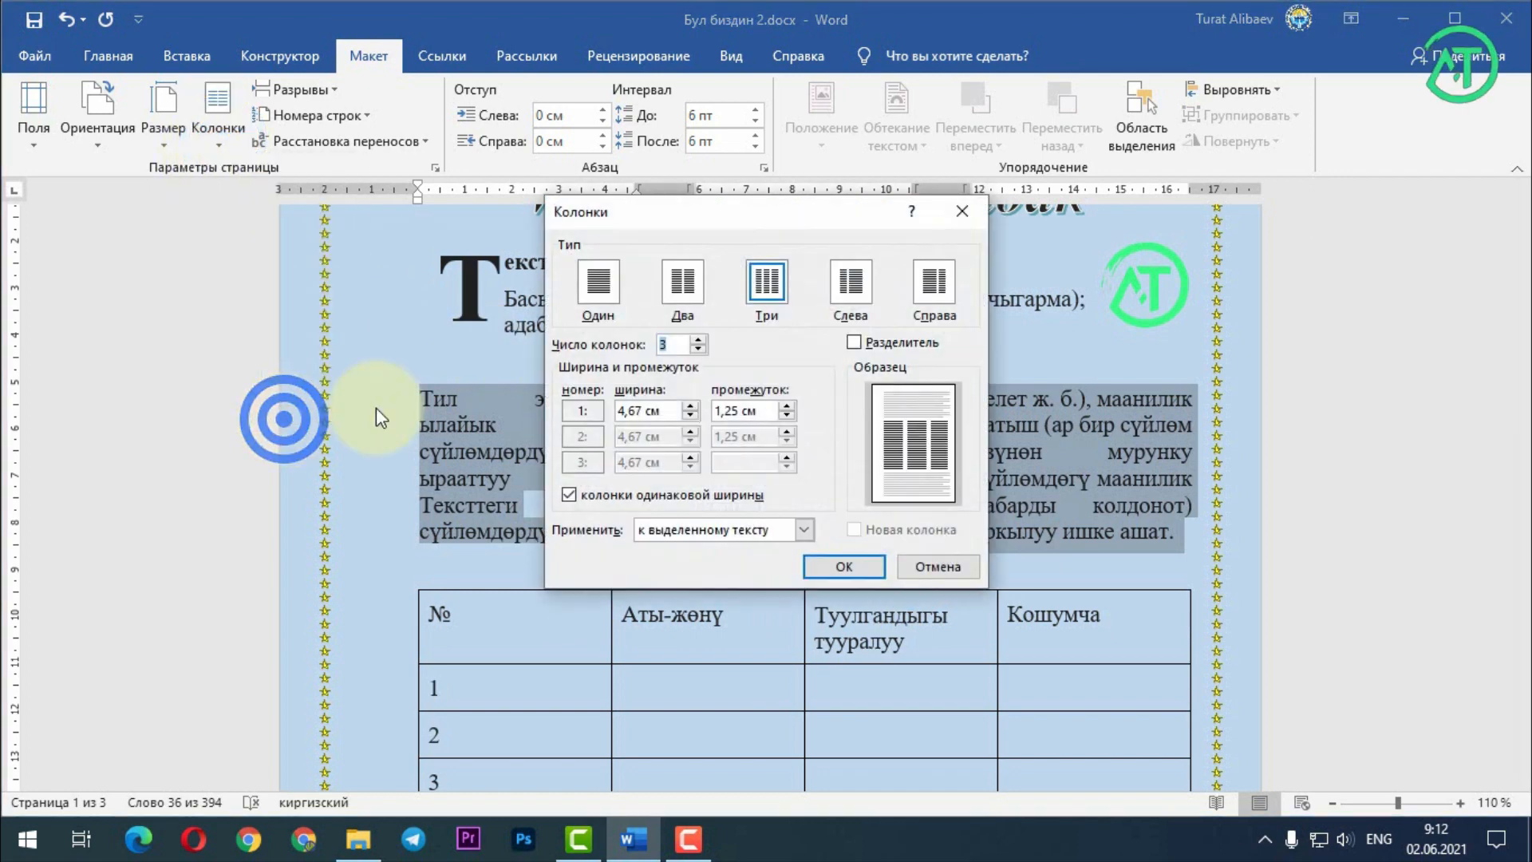
click(698, 340)
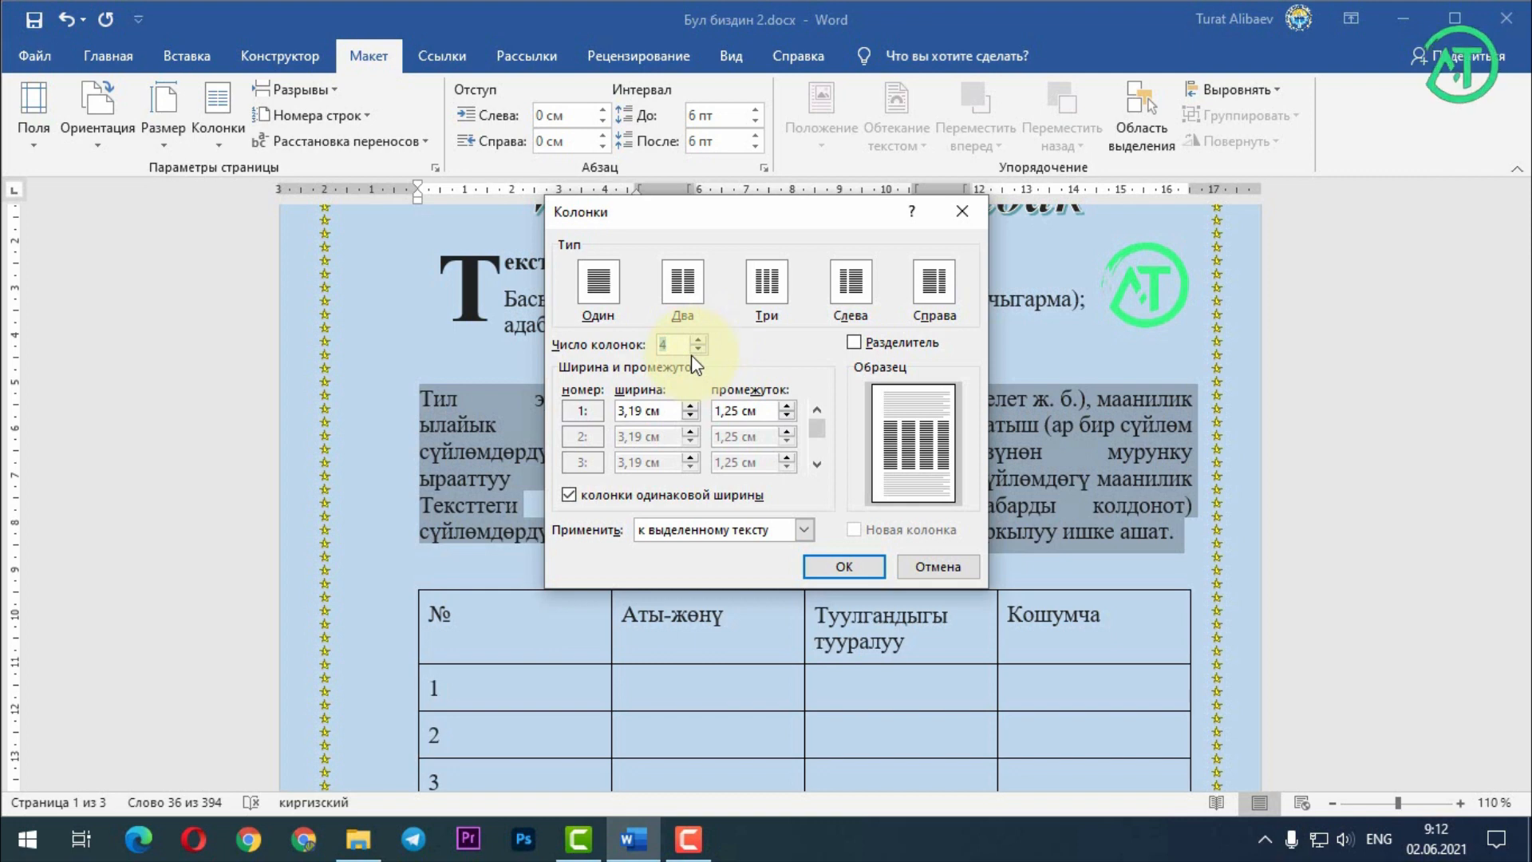
click(698, 348)
click(698, 349)
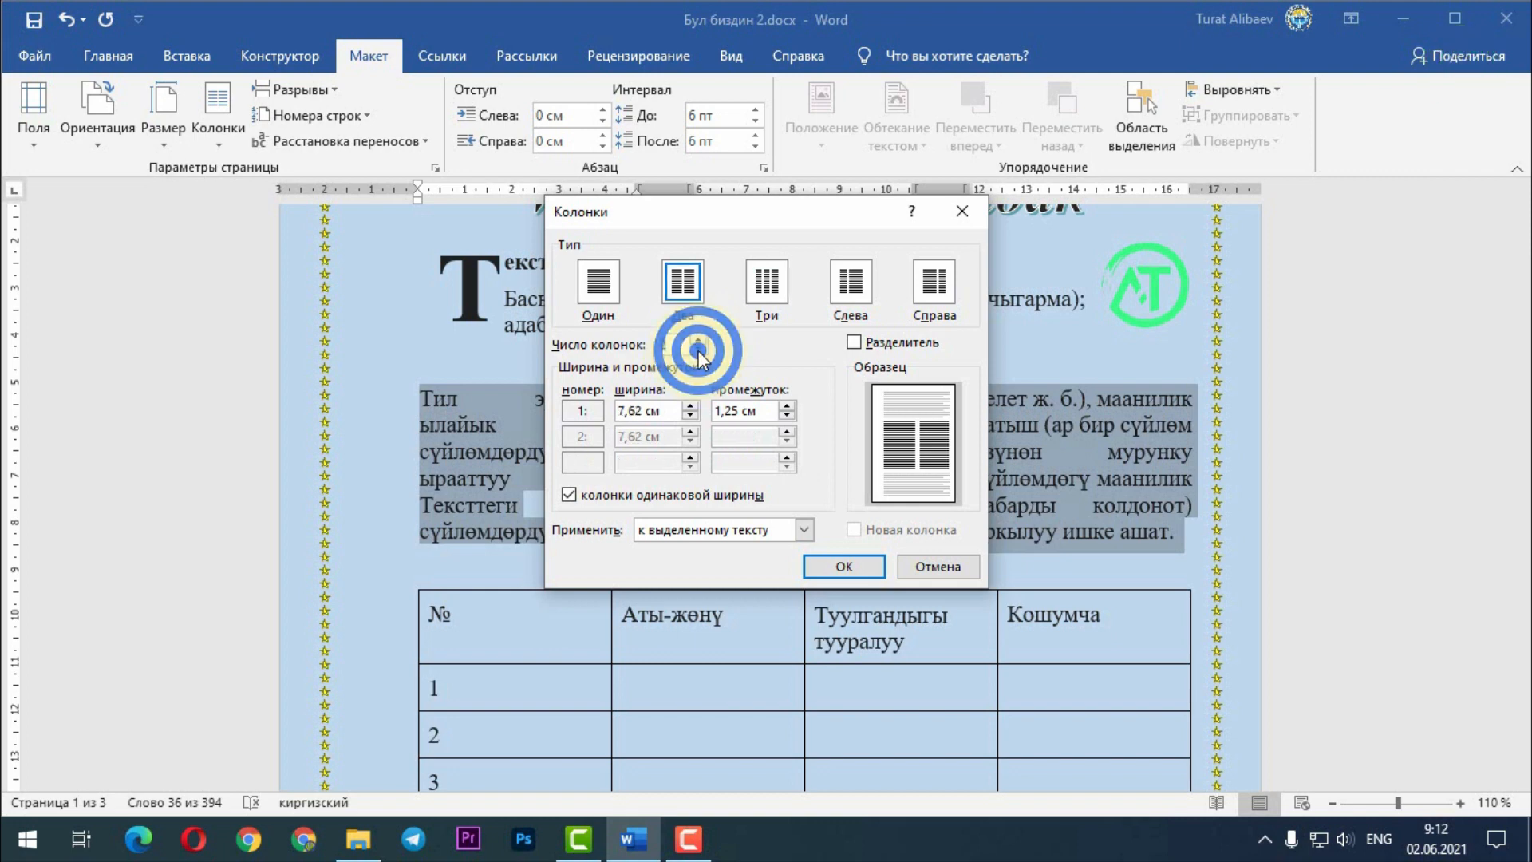
click(880, 350)
click(844, 566)
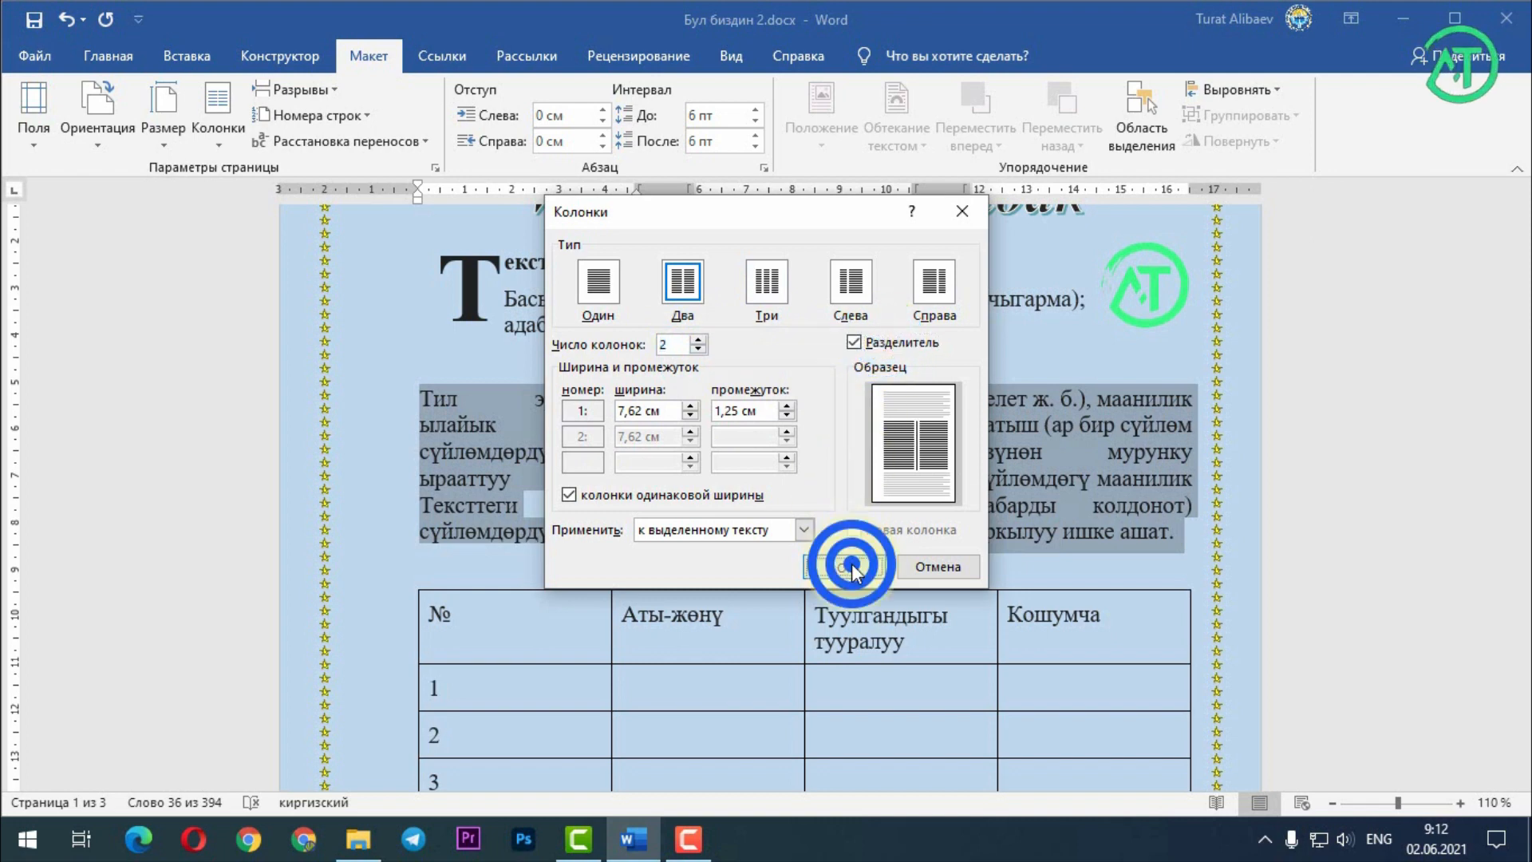
click(798, 453)
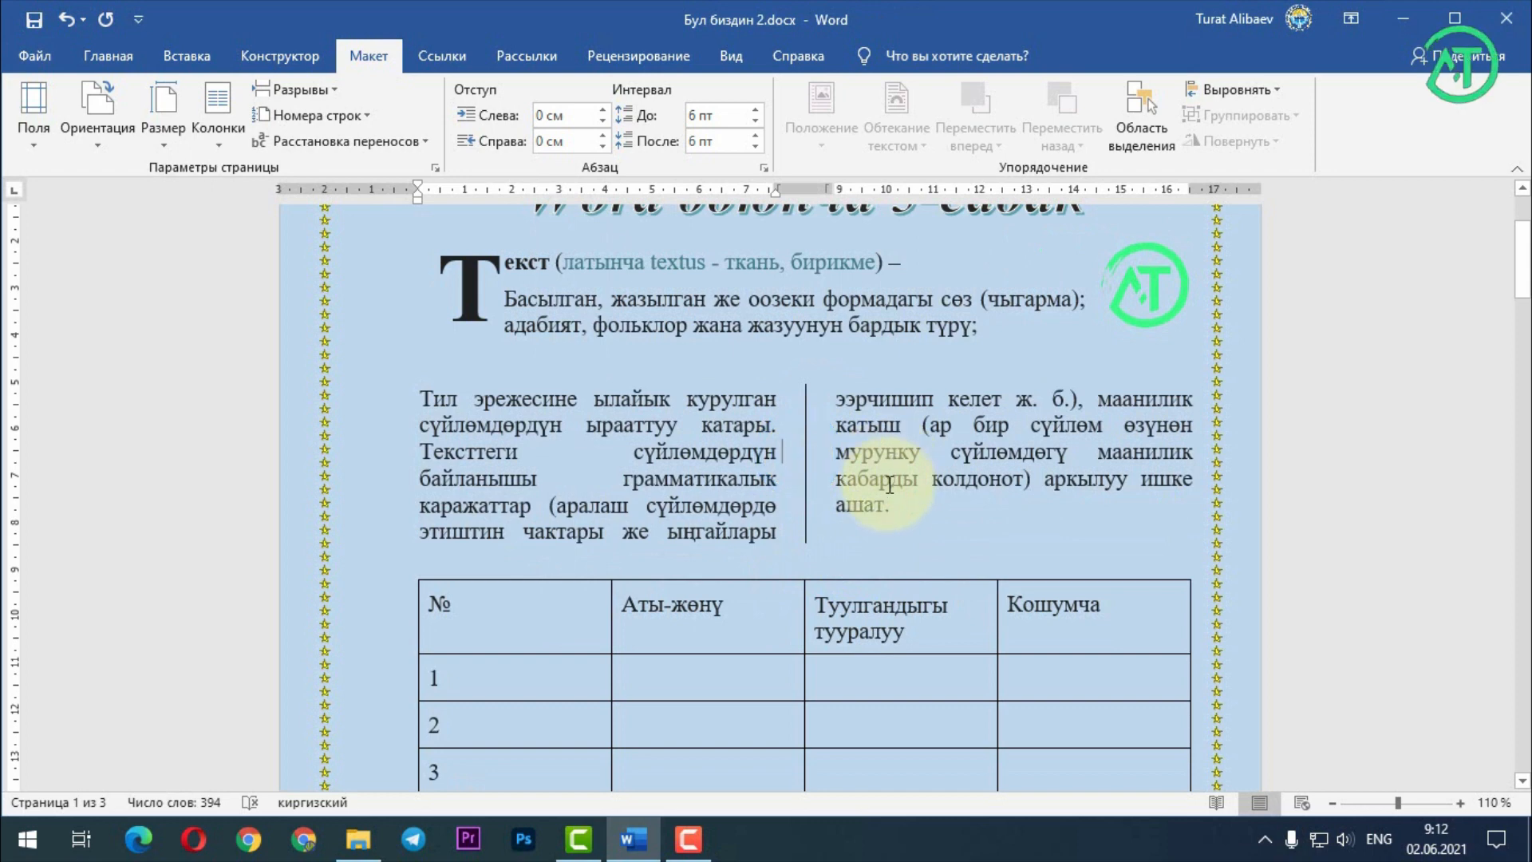
- Try three columns (Три) on the whole "Тил эрежесине" paragraph, and undo all its column changes
drag(892, 510, 423, 399)
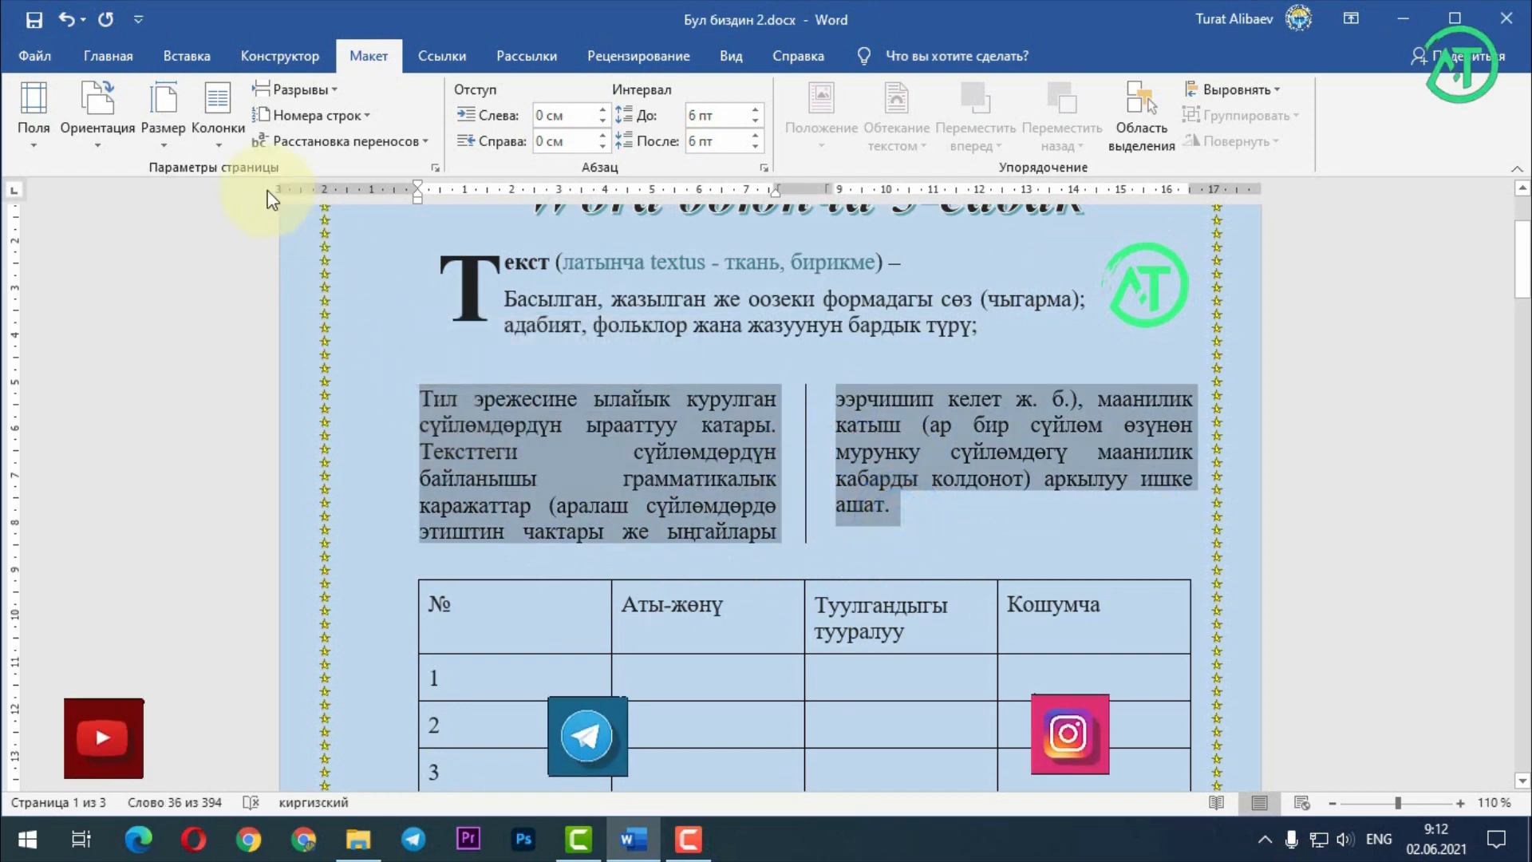
click(214, 134)
click(243, 276)
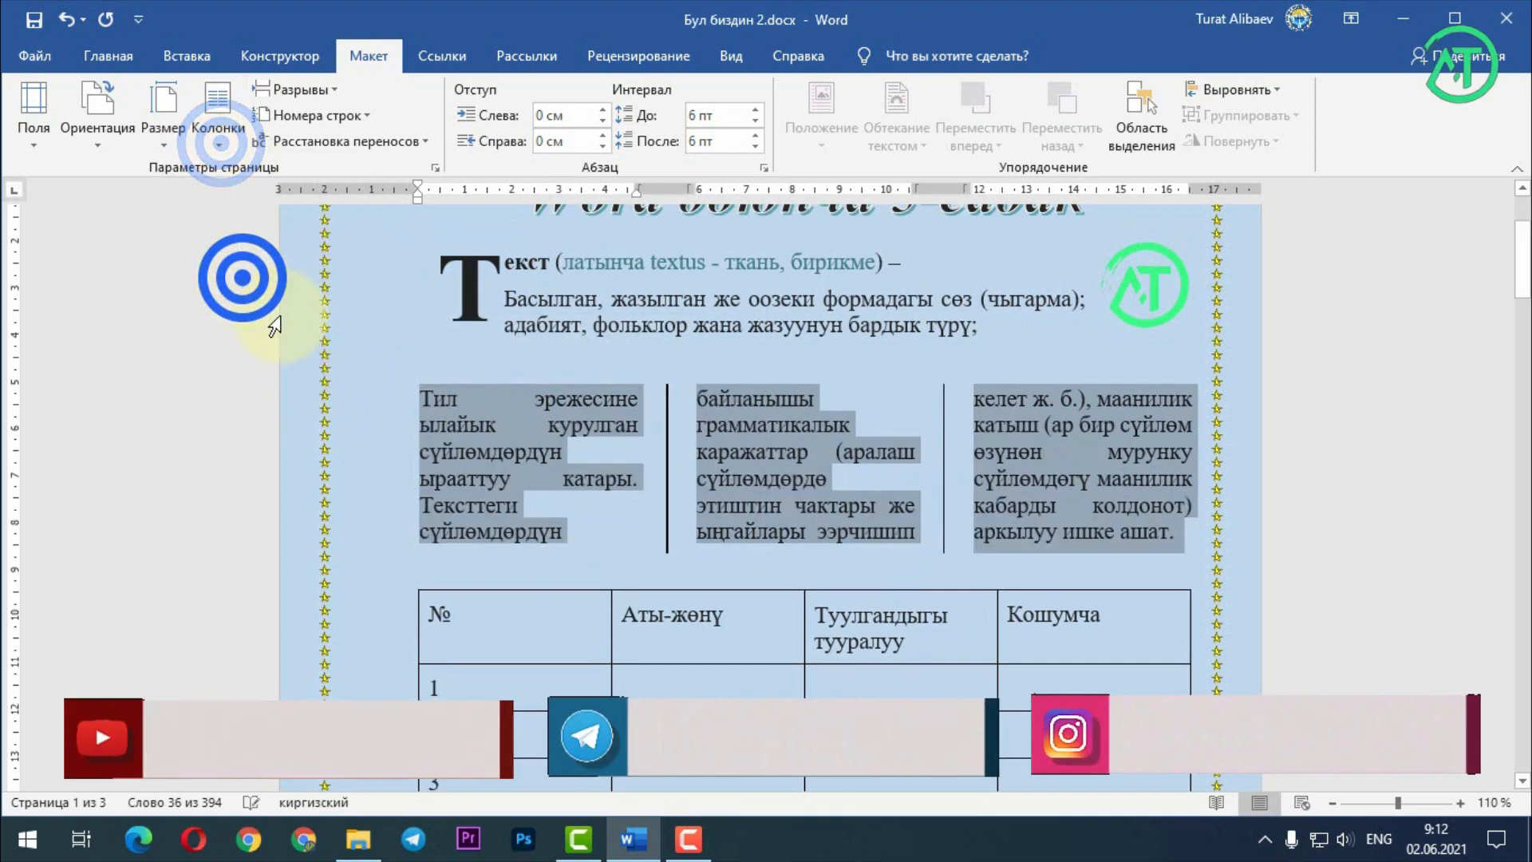
click(842, 456)
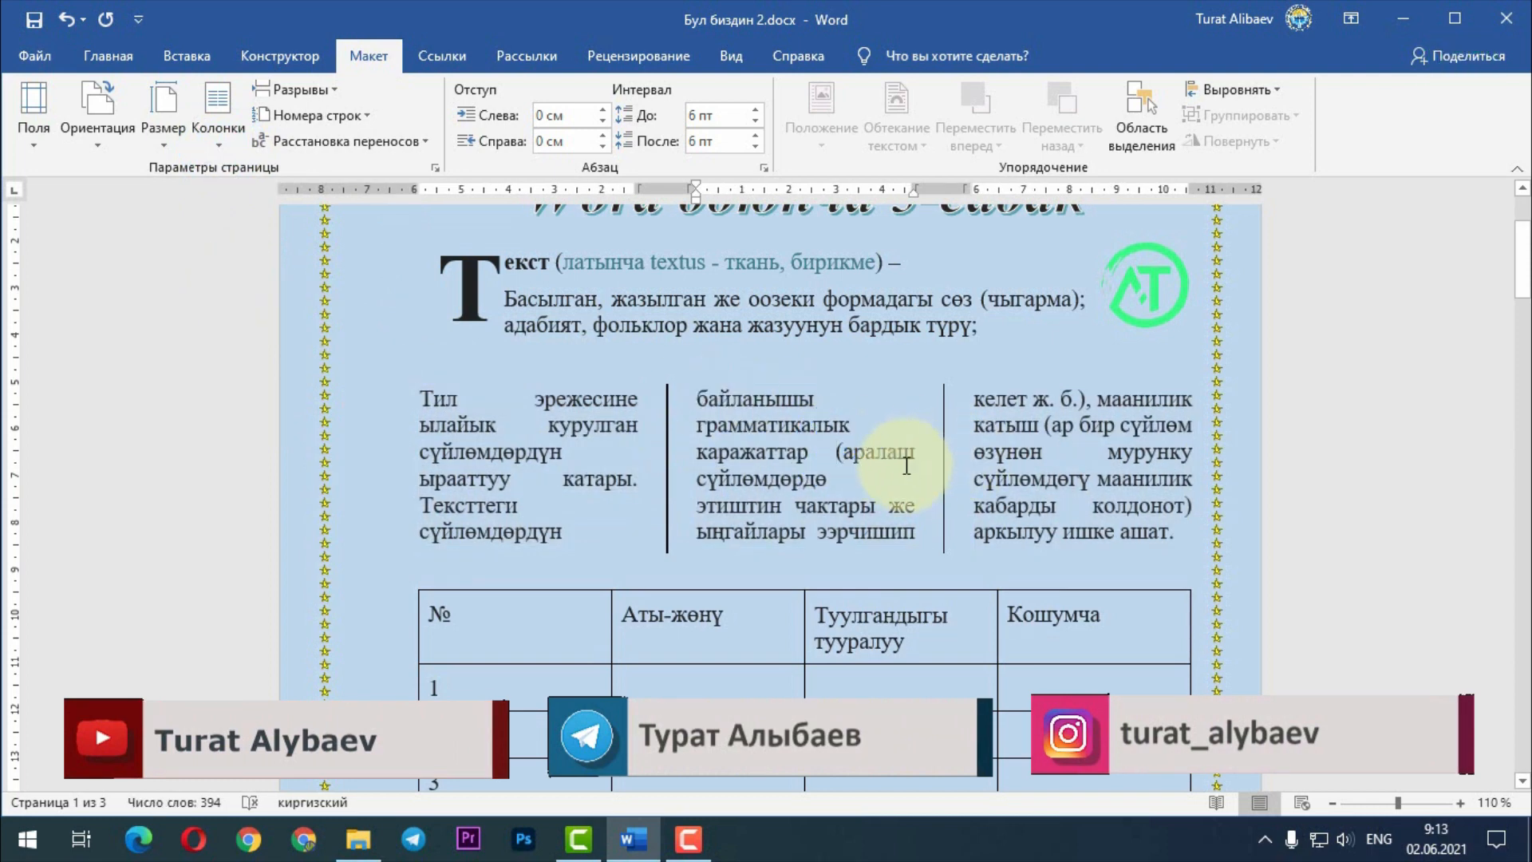
key(ctrl+z)
key(ctrl+z)
click(652, 428)
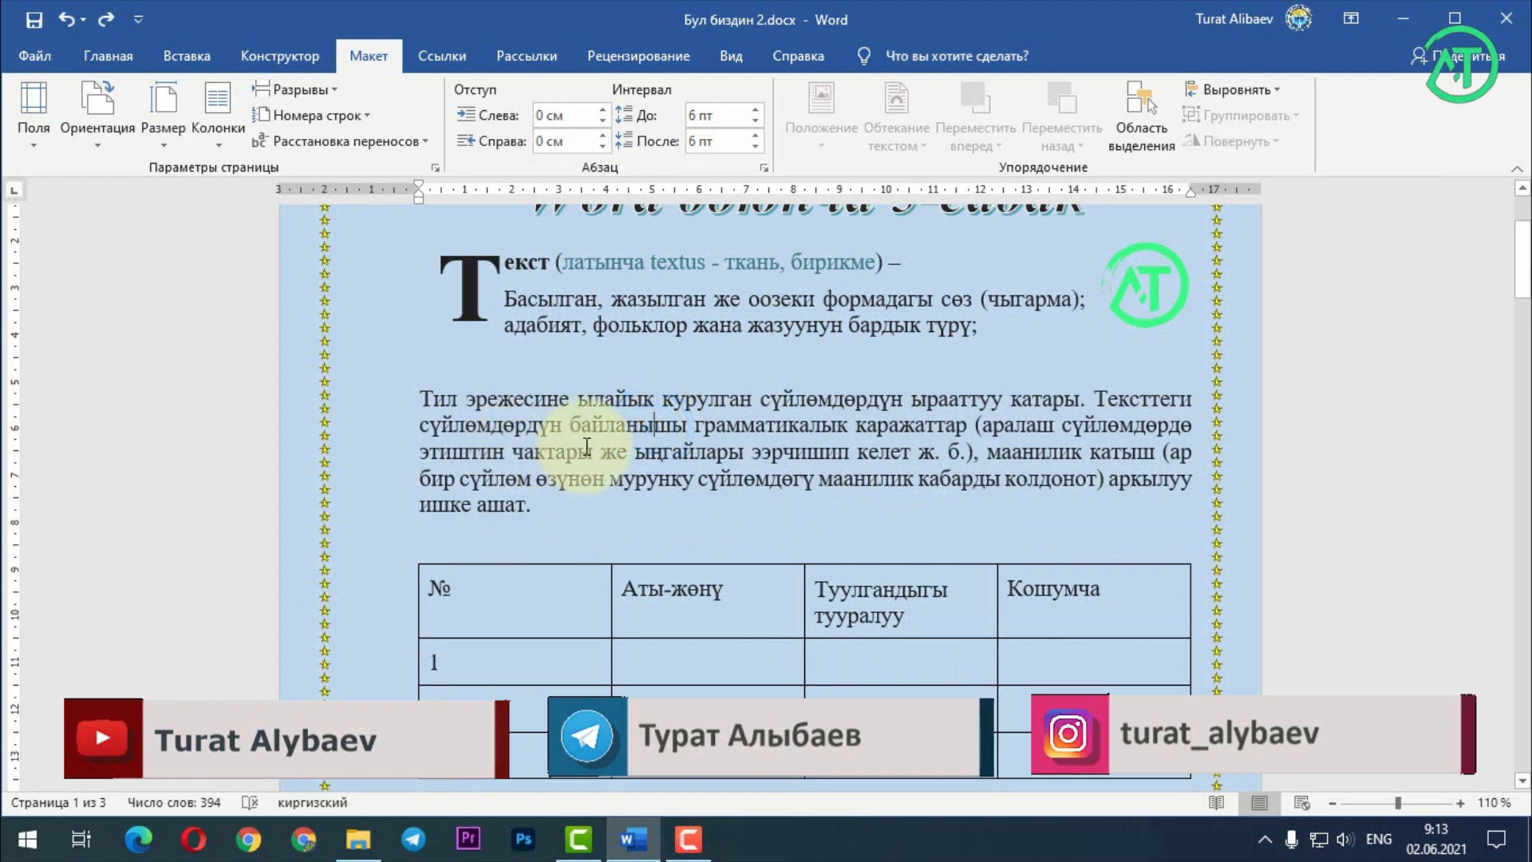
- Try a two-column layout (Два) on the entire document, and undo it
key(ctrl+a)
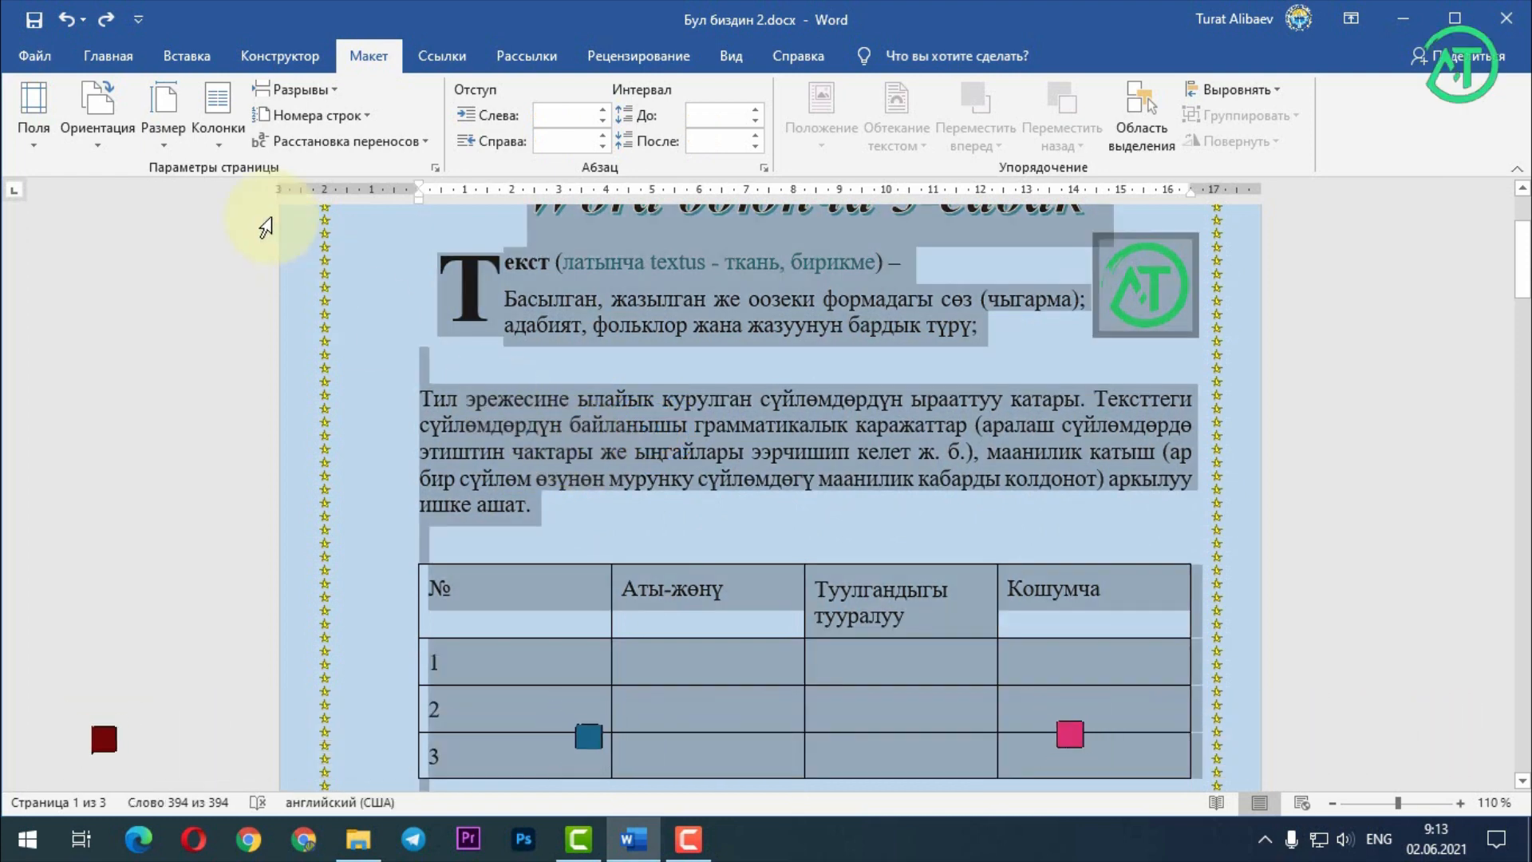
click(216, 128)
click(233, 223)
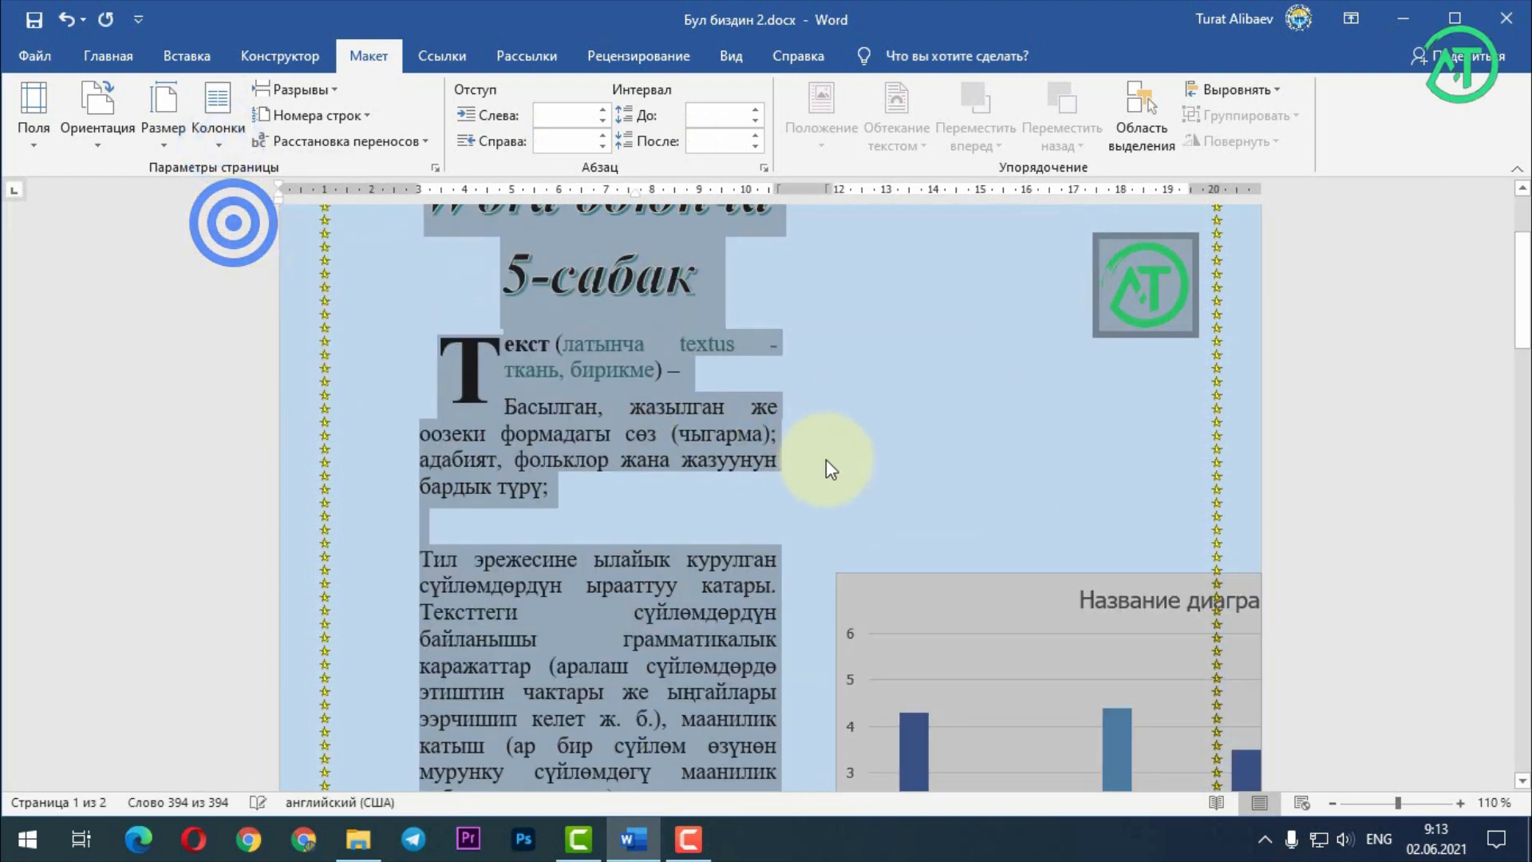
scroll(809, 477, up, 2)
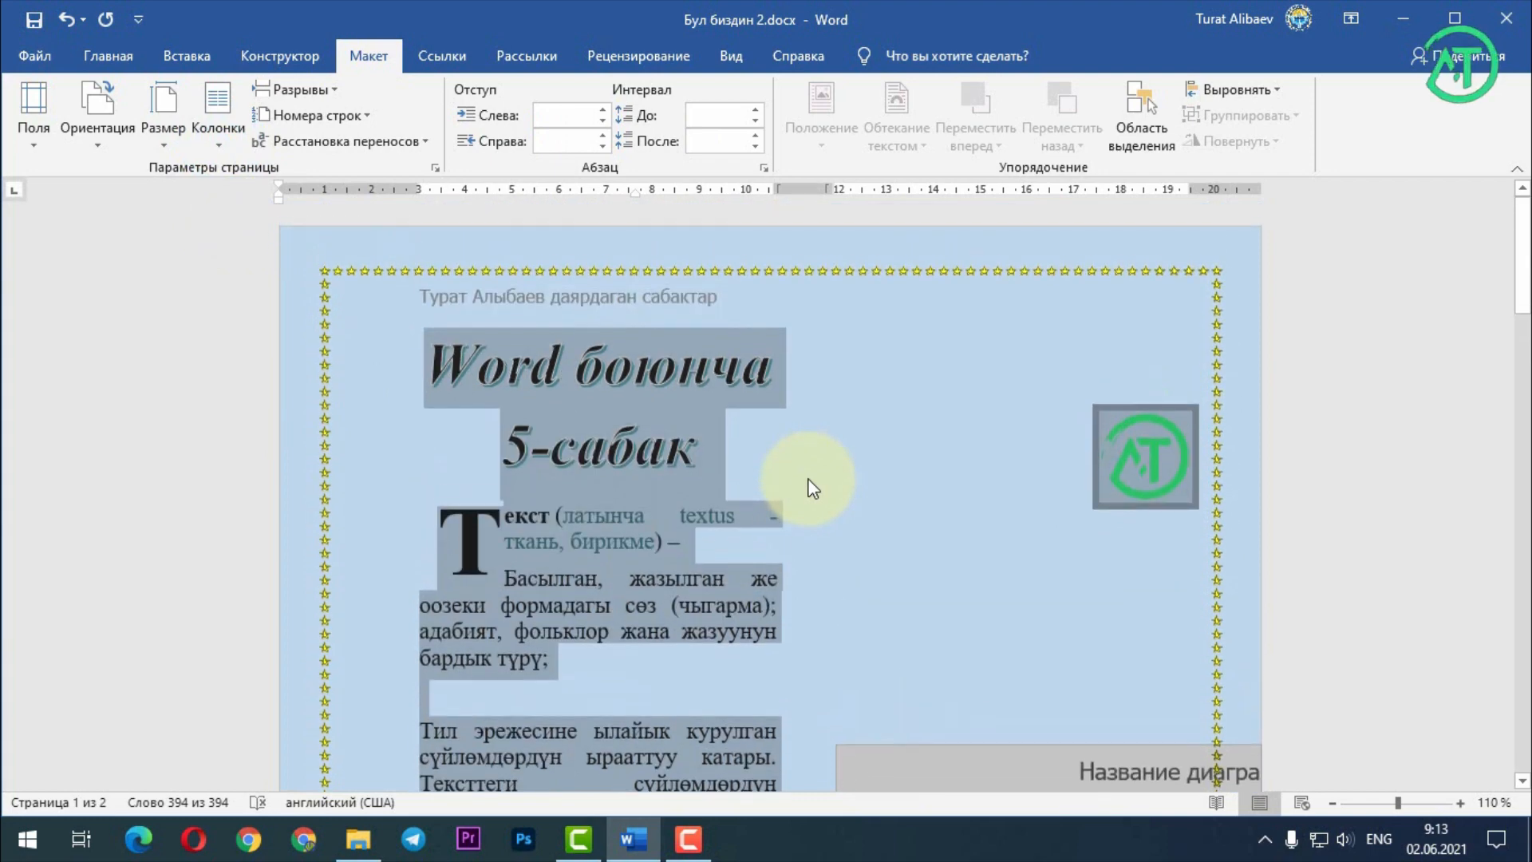
key(ctrl+z)
click(667, 641)
- Apply the column layout with a narrow left column (Слева) to the paragraph starting "Тил эрежесине"
scroll(667, 642, down, 1)
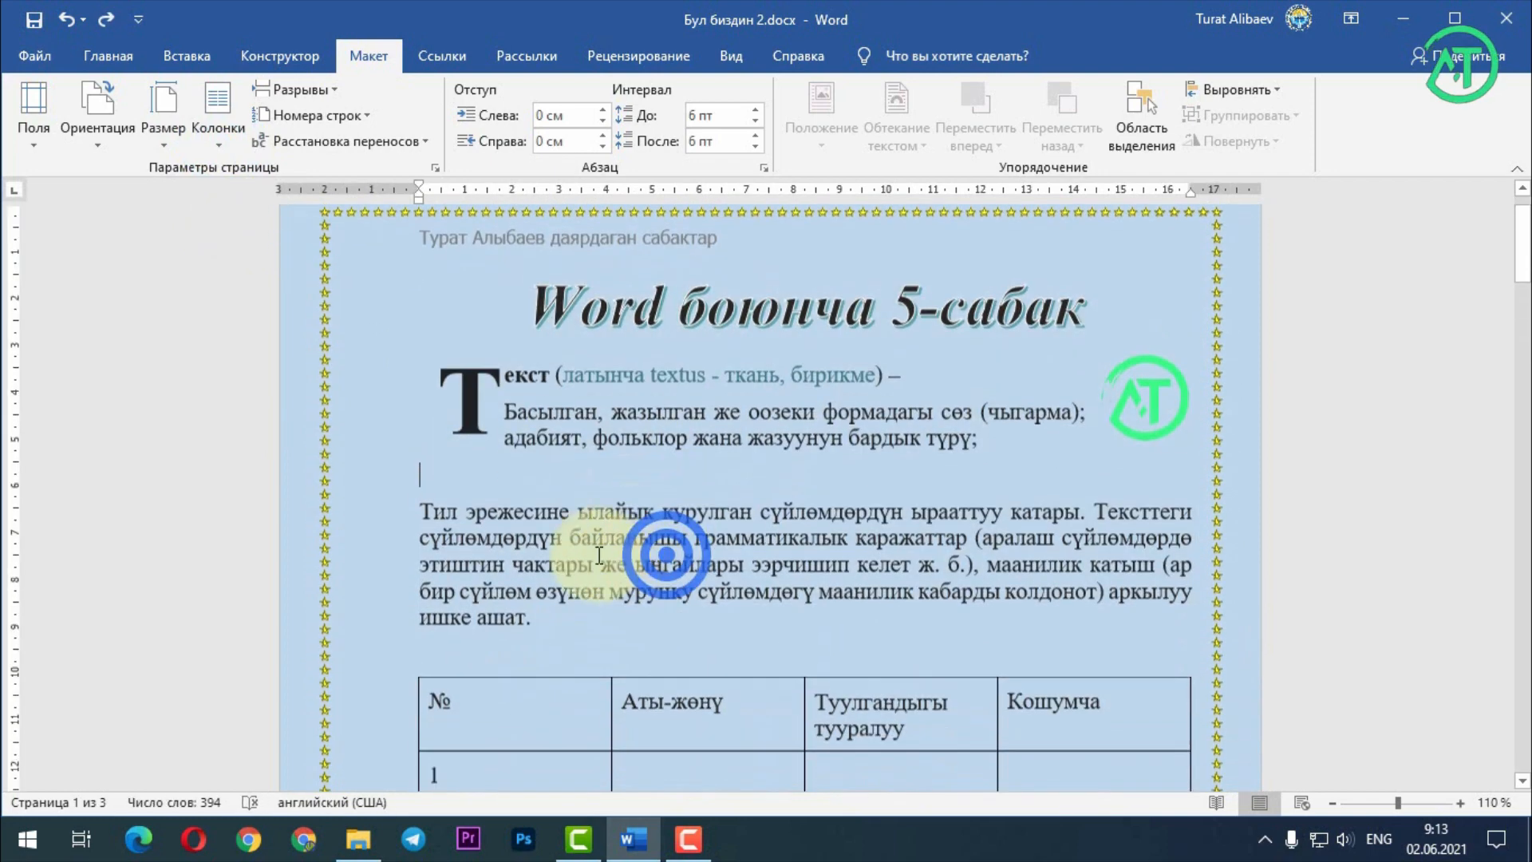
click(226, 148)
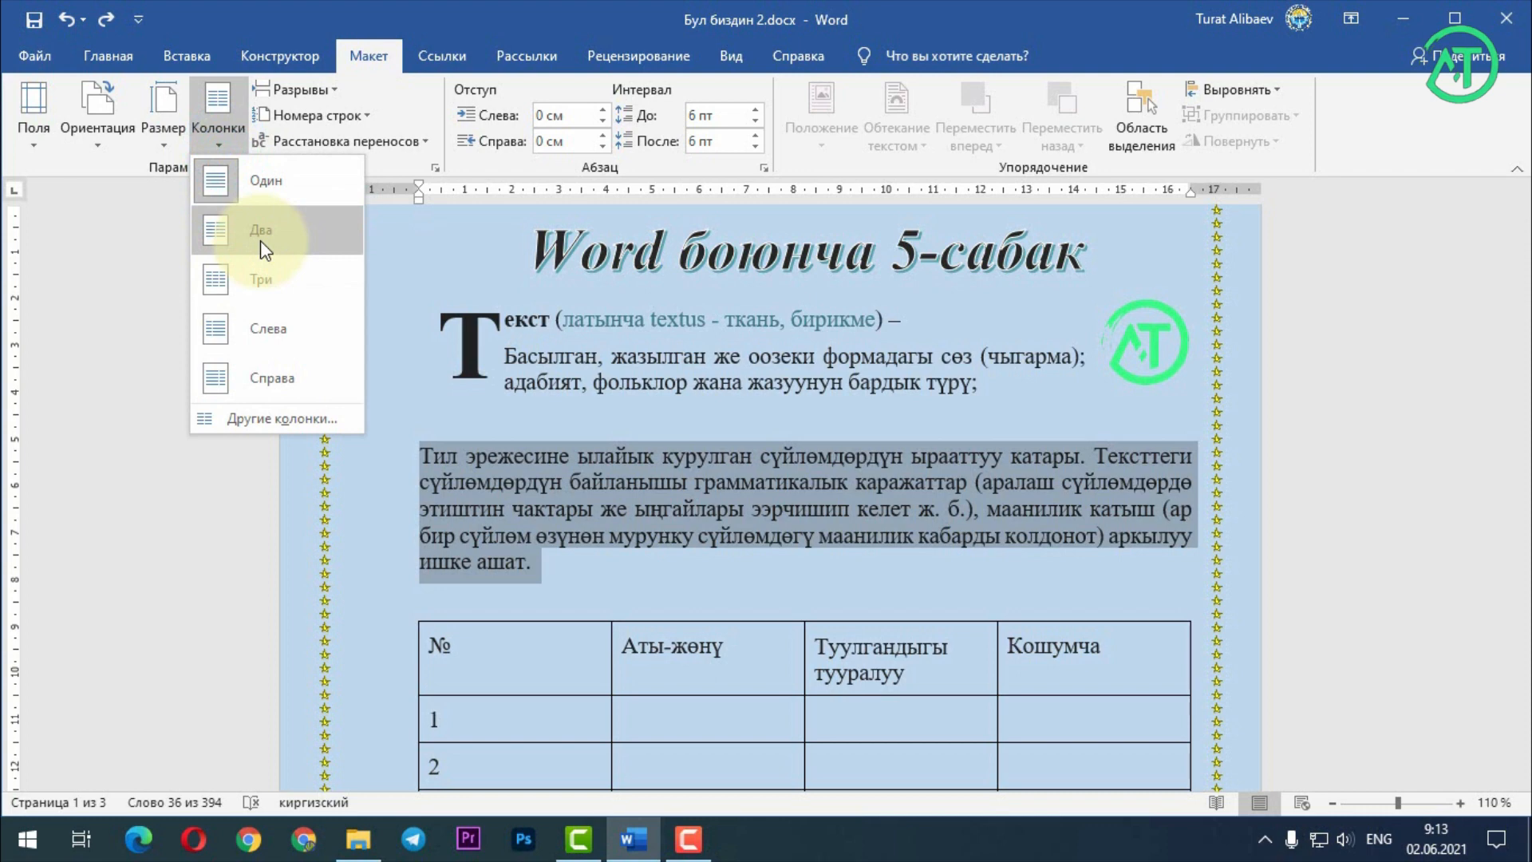
click(271, 328)
click(778, 520)
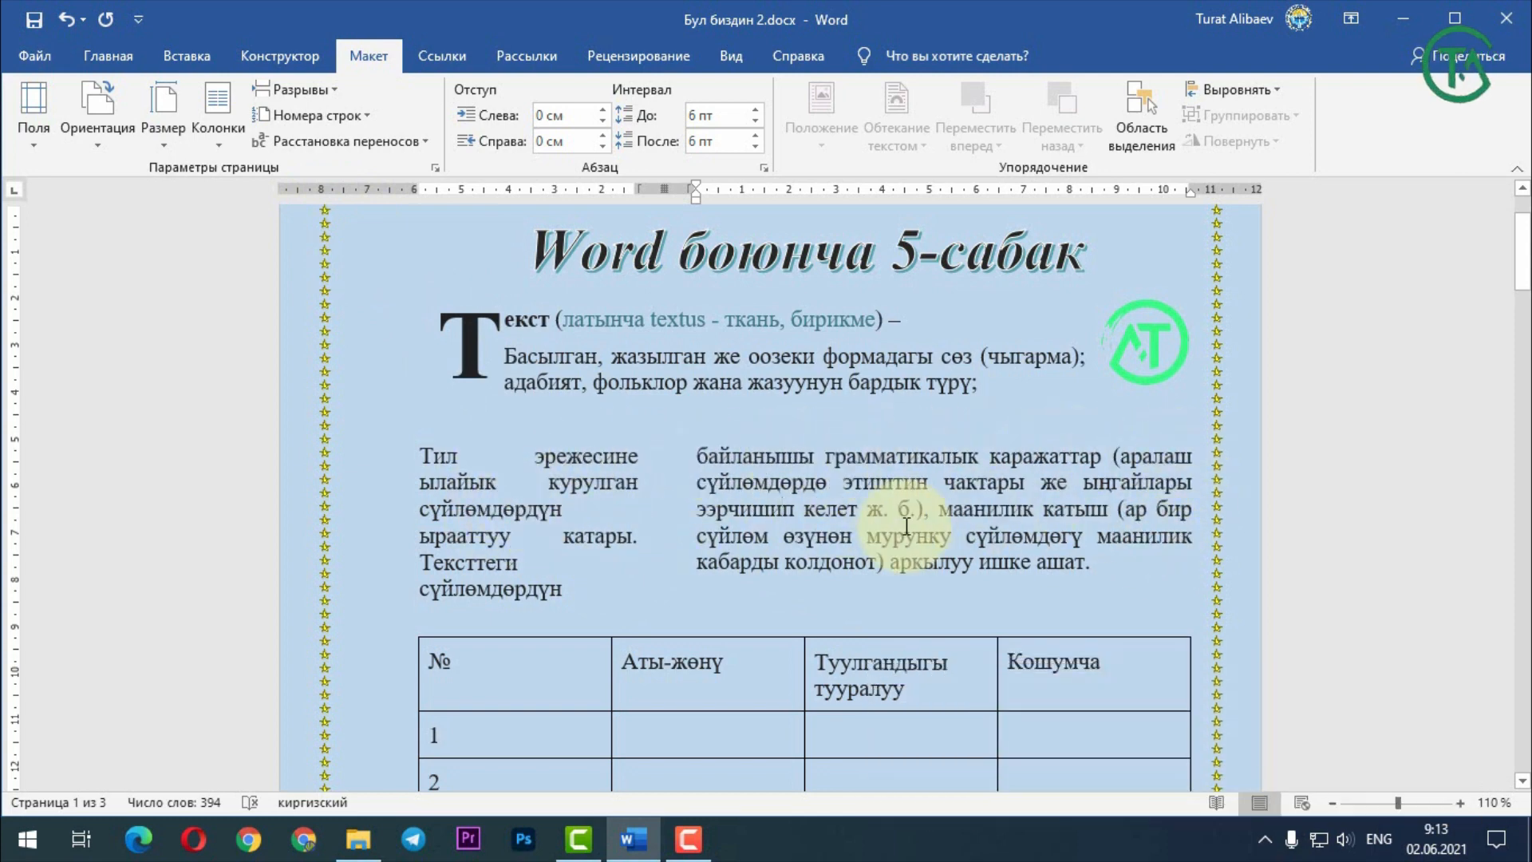
- Select the text in both columns of the "Тил эрежесине" paragraph and apply the narrow right column layout (Справа)
drag(589, 591, 427, 457)
drag(1095, 565, 435, 455)
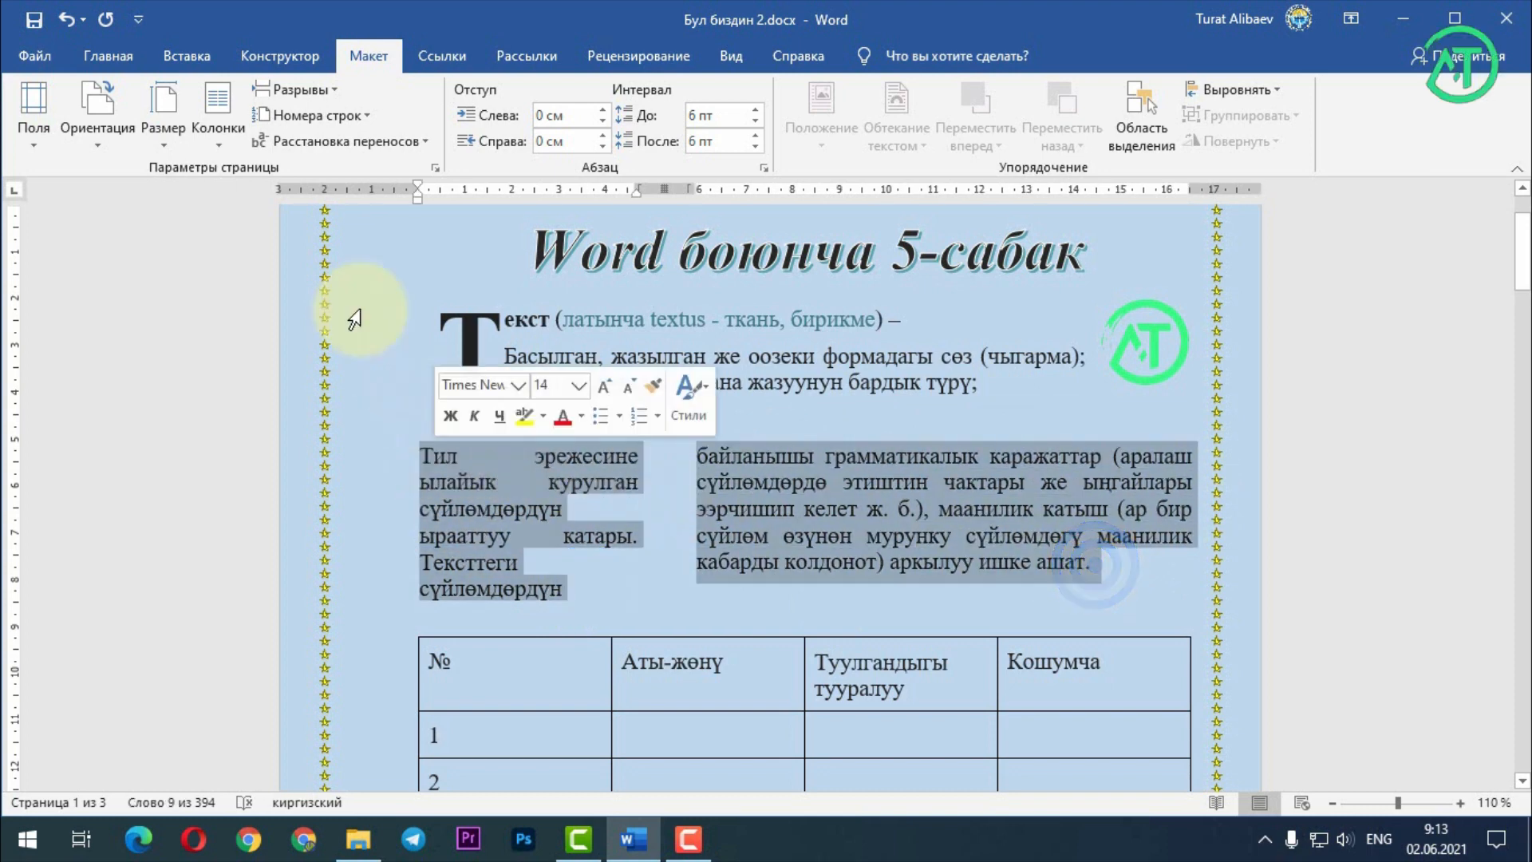
click(220, 142)
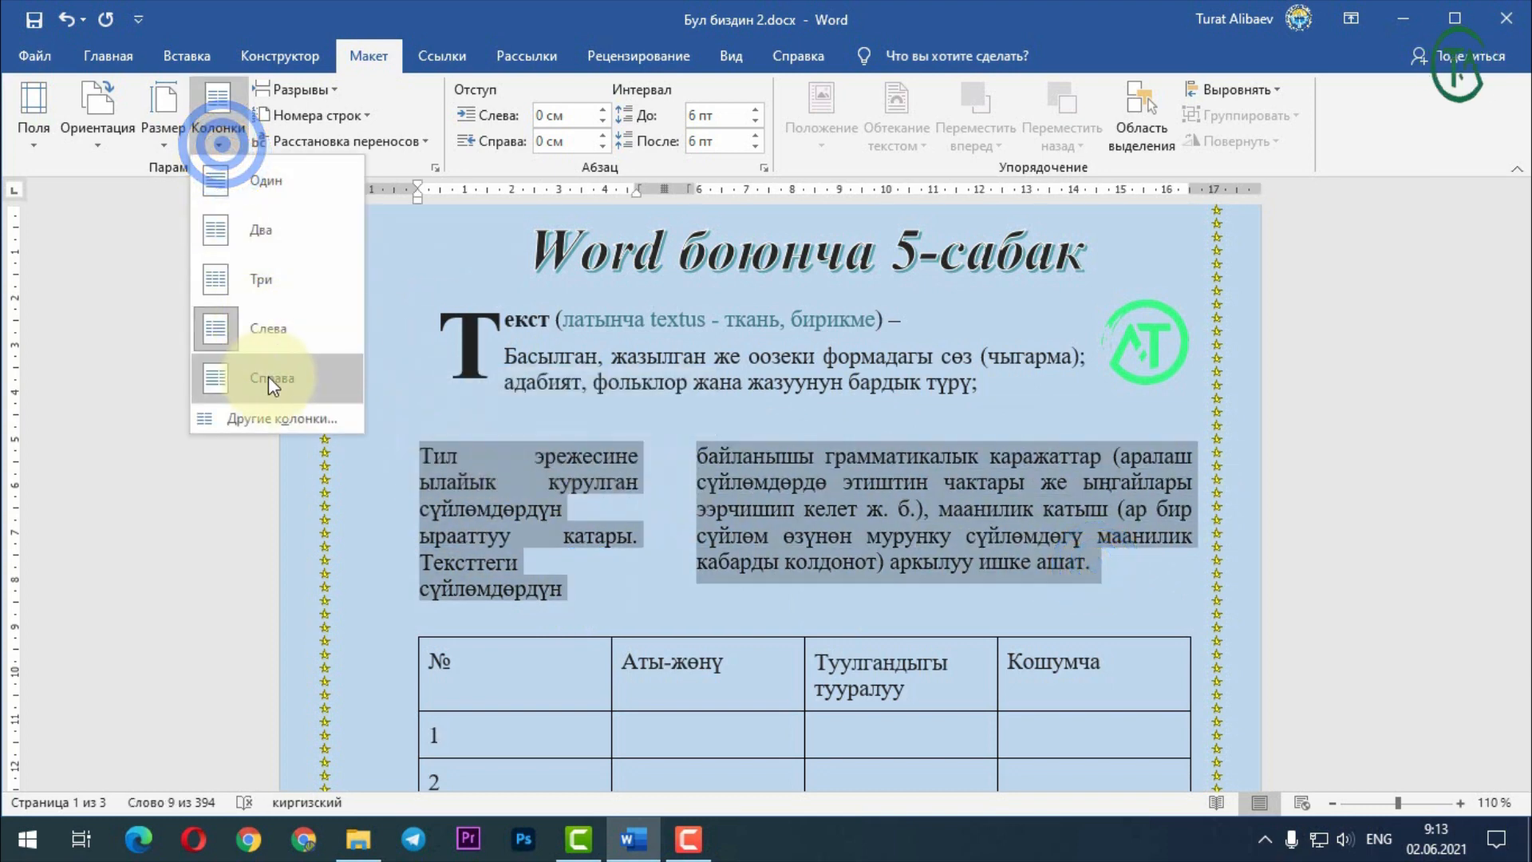
click(270, 382)
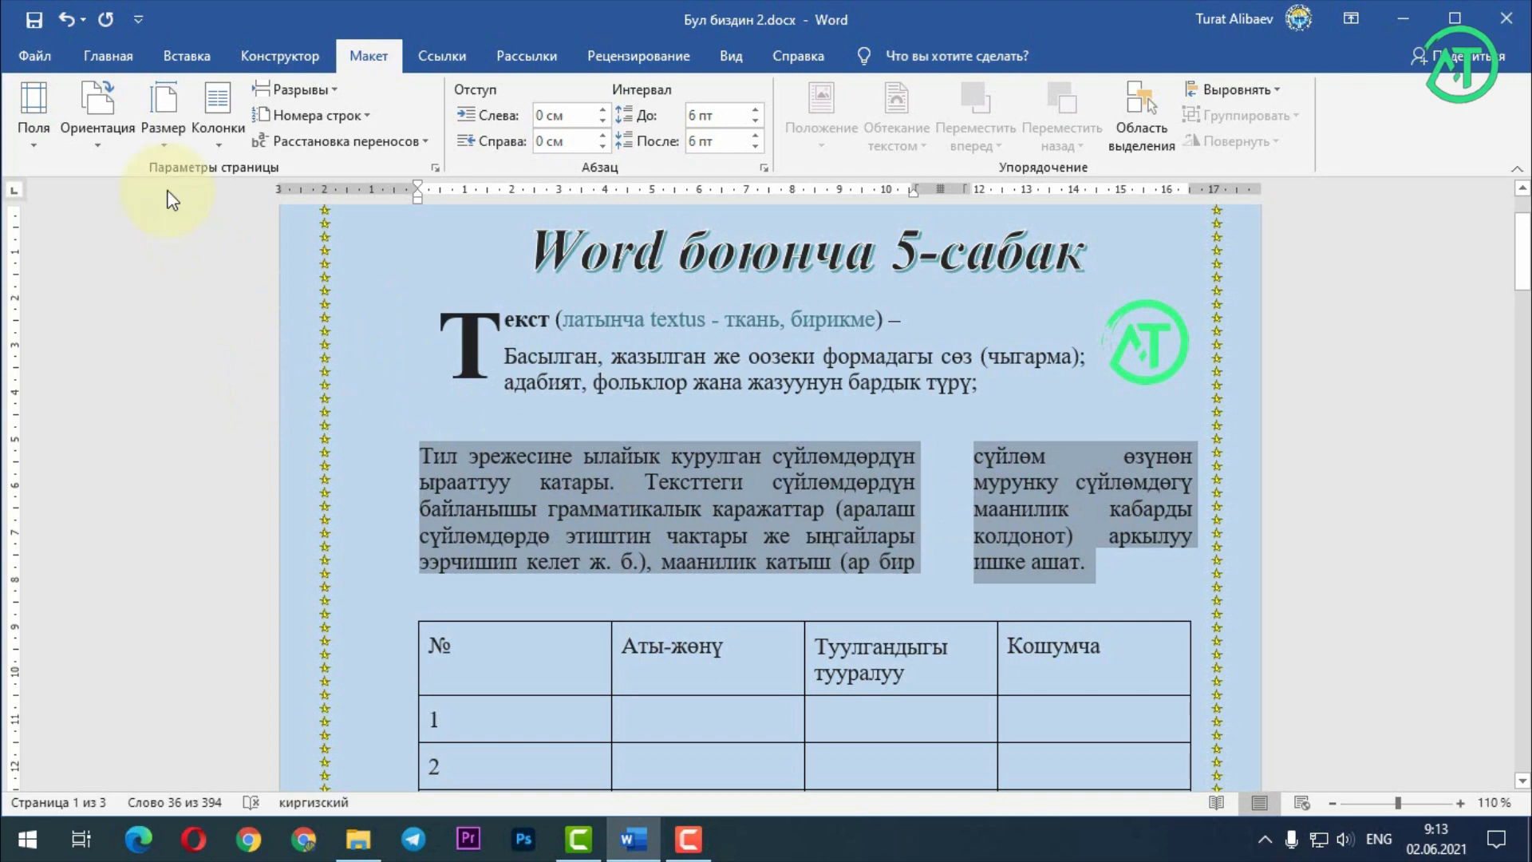
- Return the selected "Тил эрежесине" paragraph to a single-column layout and clear the selection
click(221, 145)
click(260, 199)
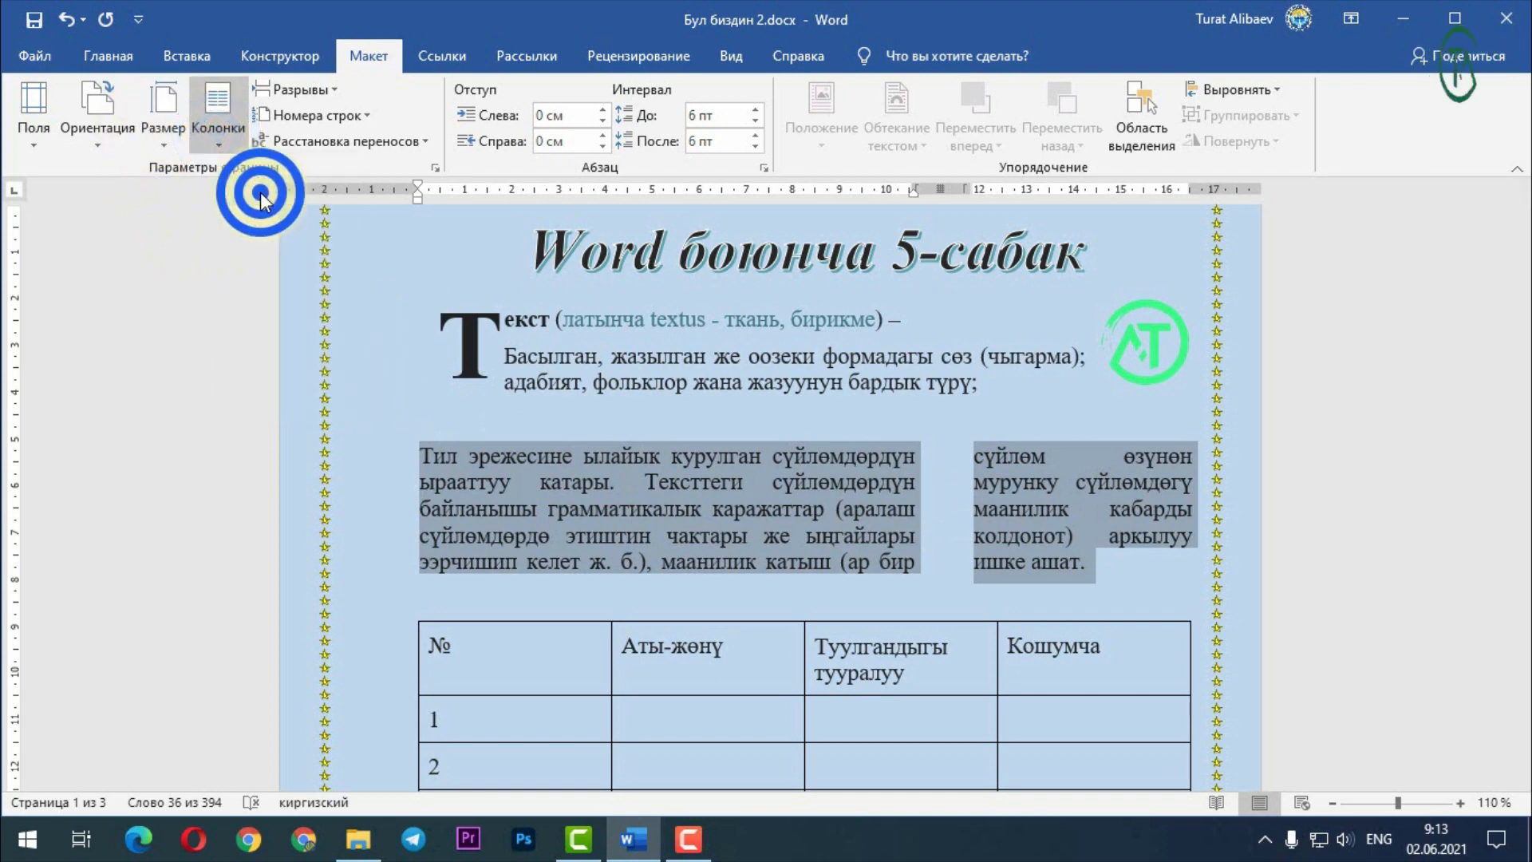
click(771, 491)
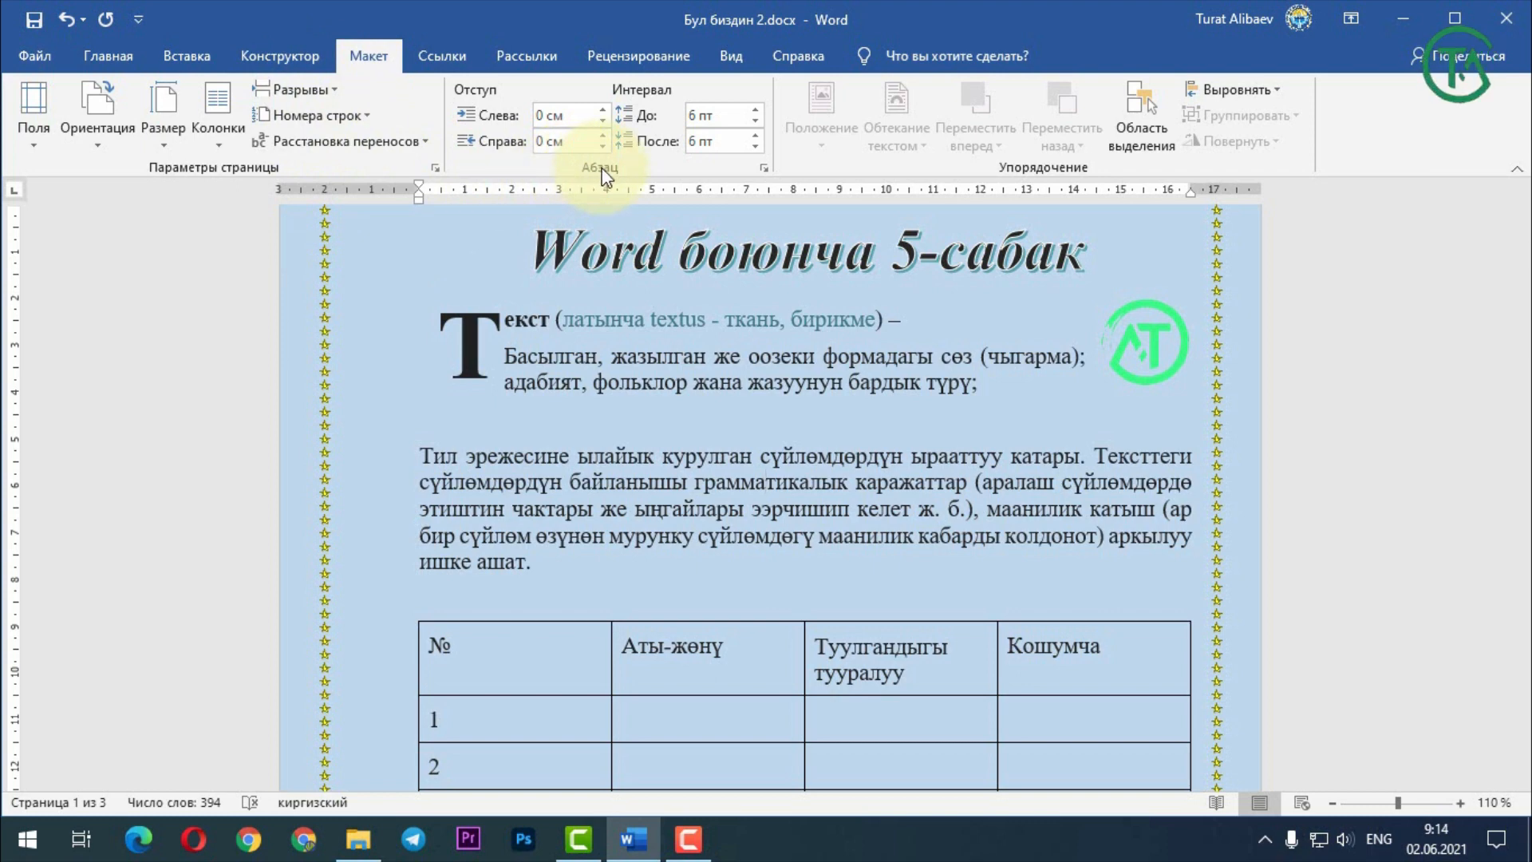
- Select the whole "Тил эрежесине" paragraph and set its left indent (Слева) to 1 см
click(488, 458)
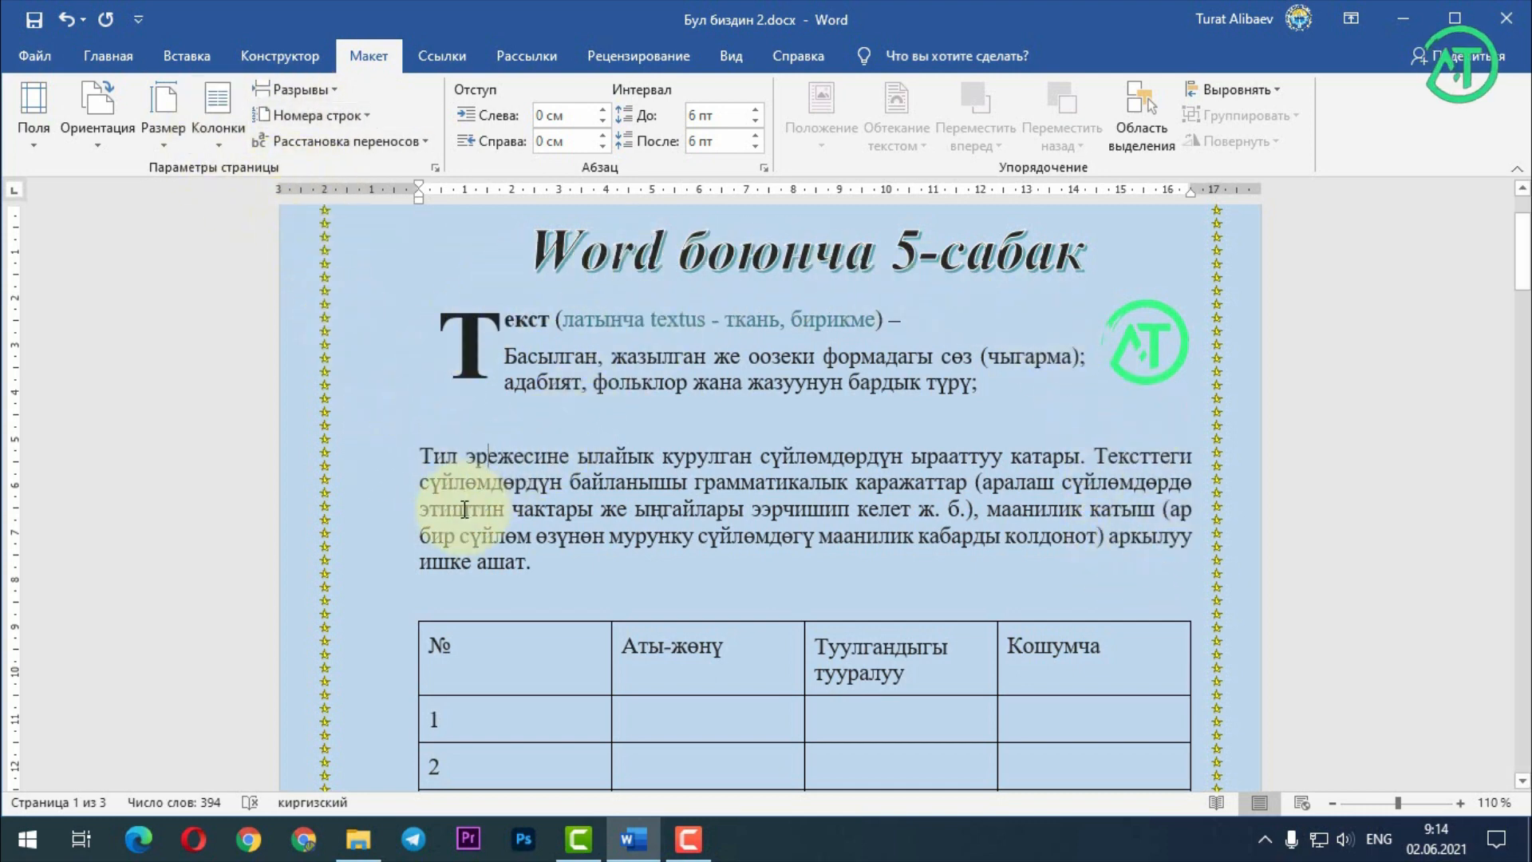
click(405, 453)
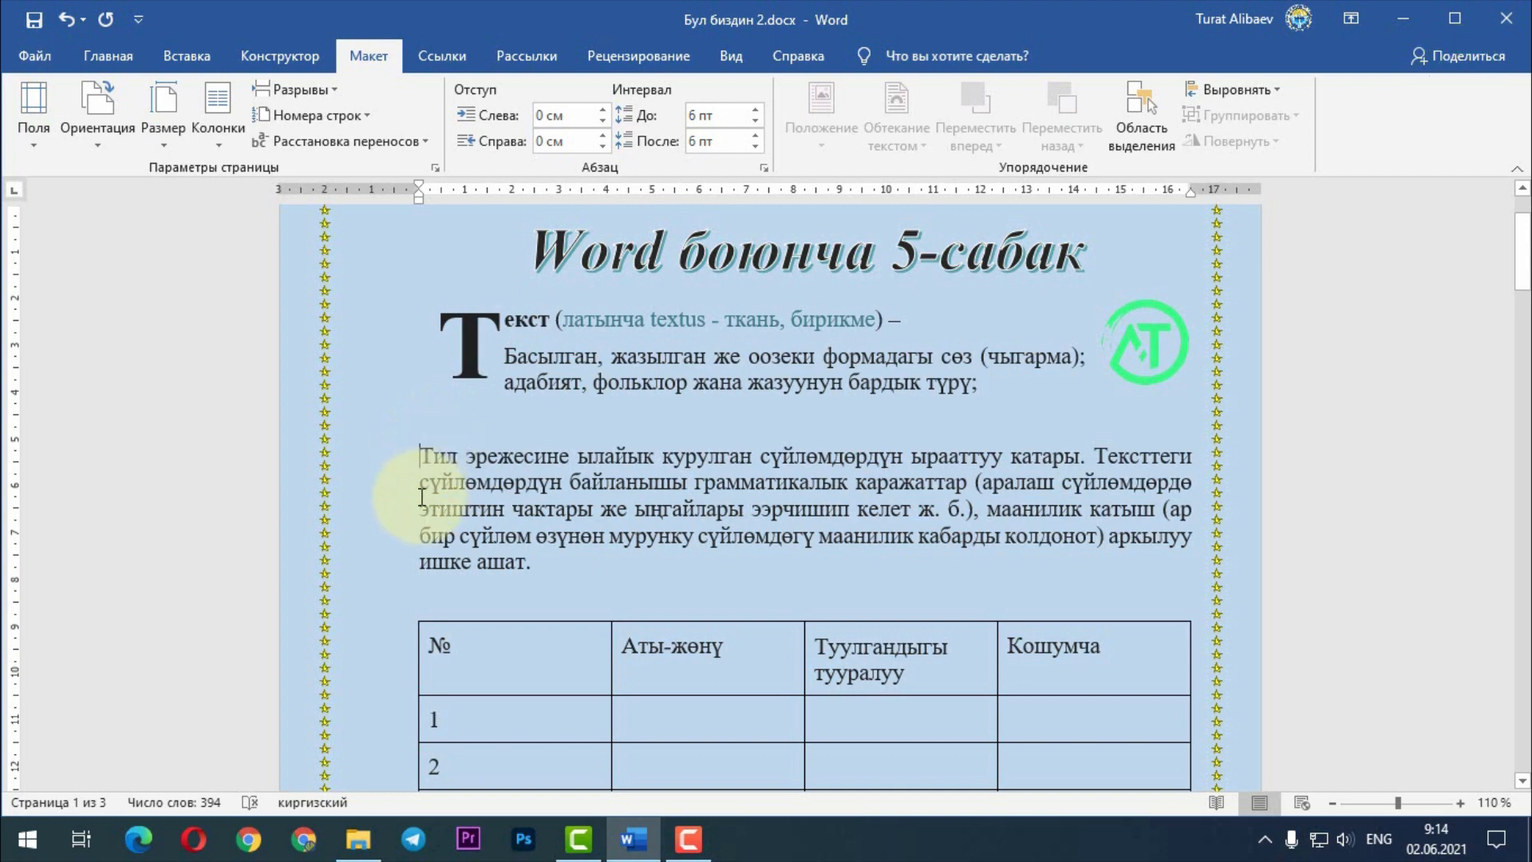
drag(421, 455, 538, 549)
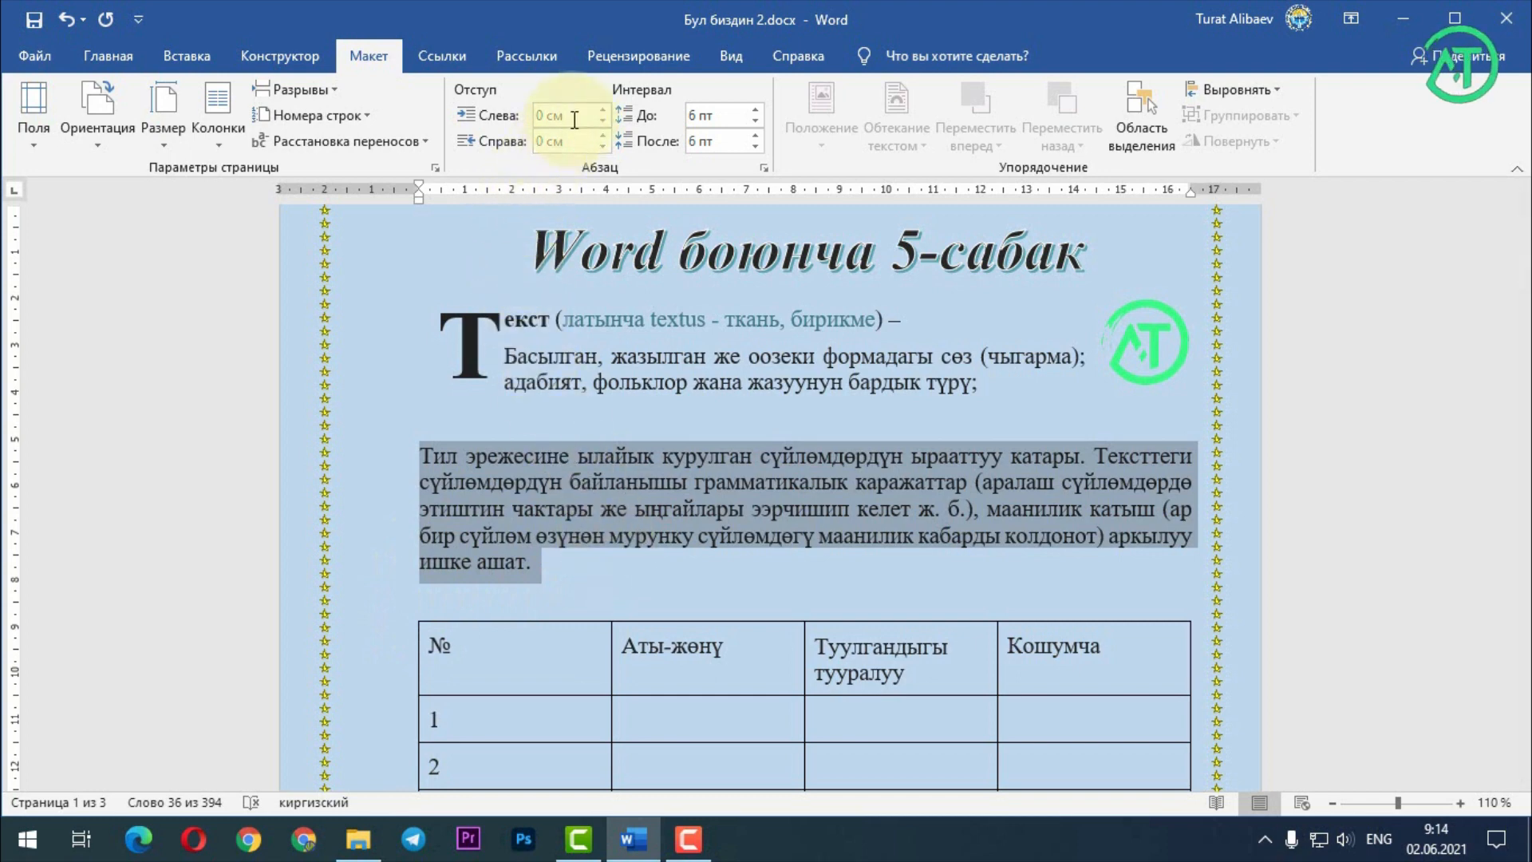
click(541, 118)
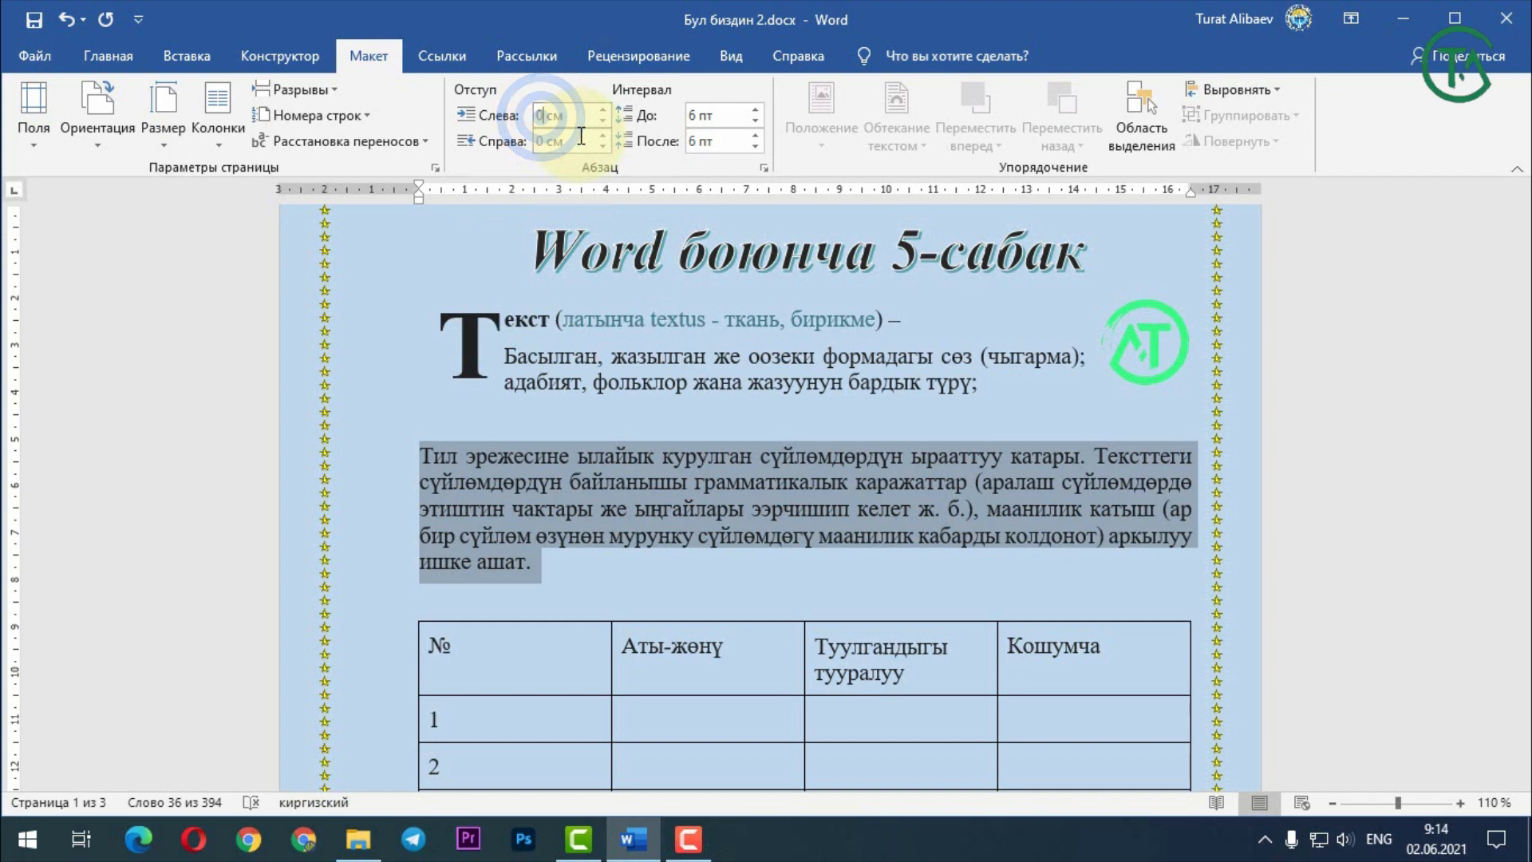
text(1)
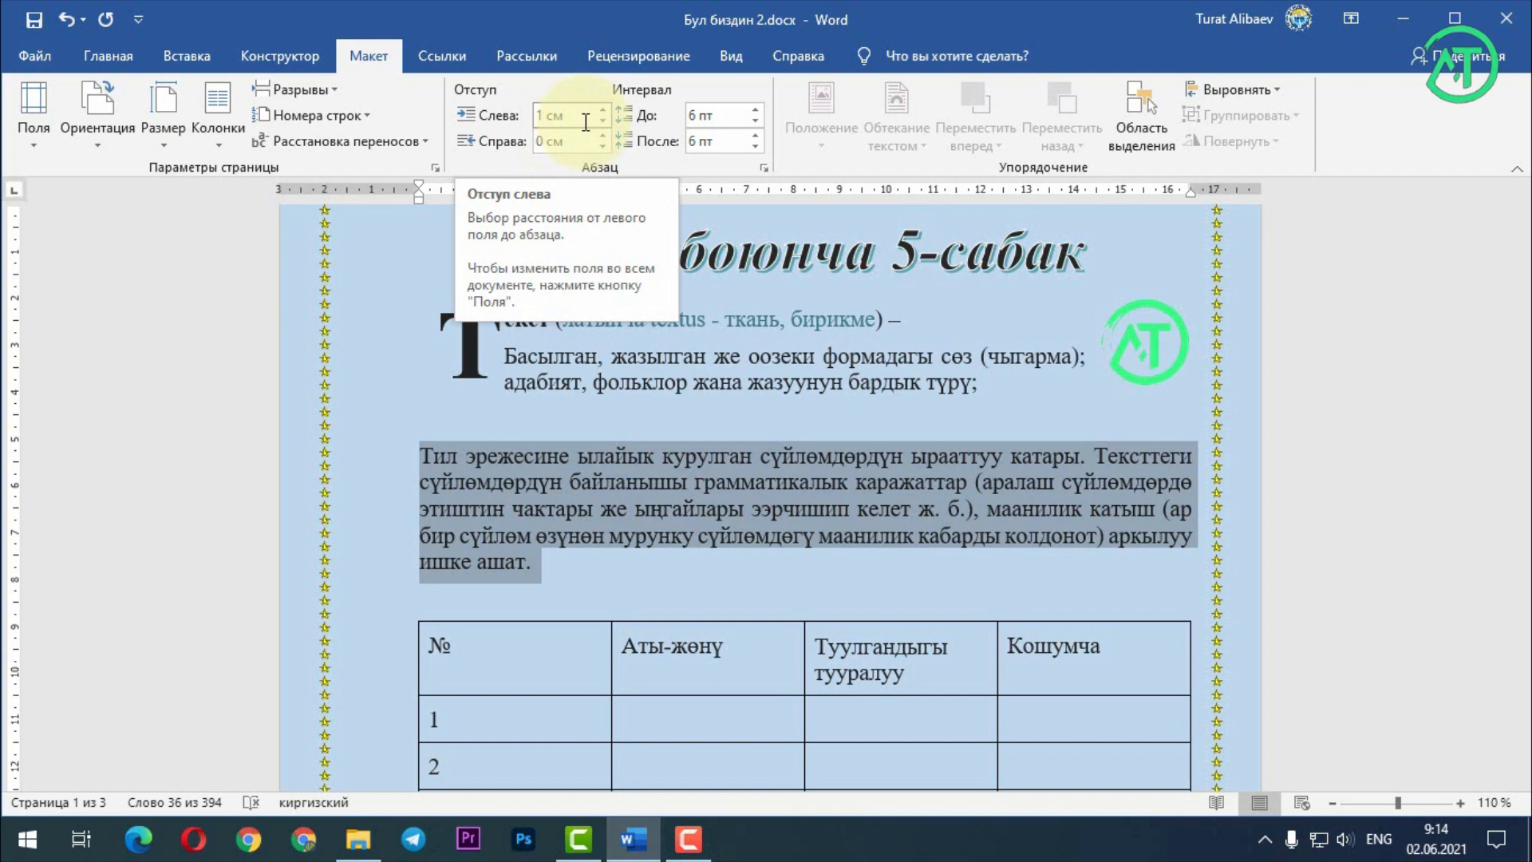
key(Return)
click(473, 547)
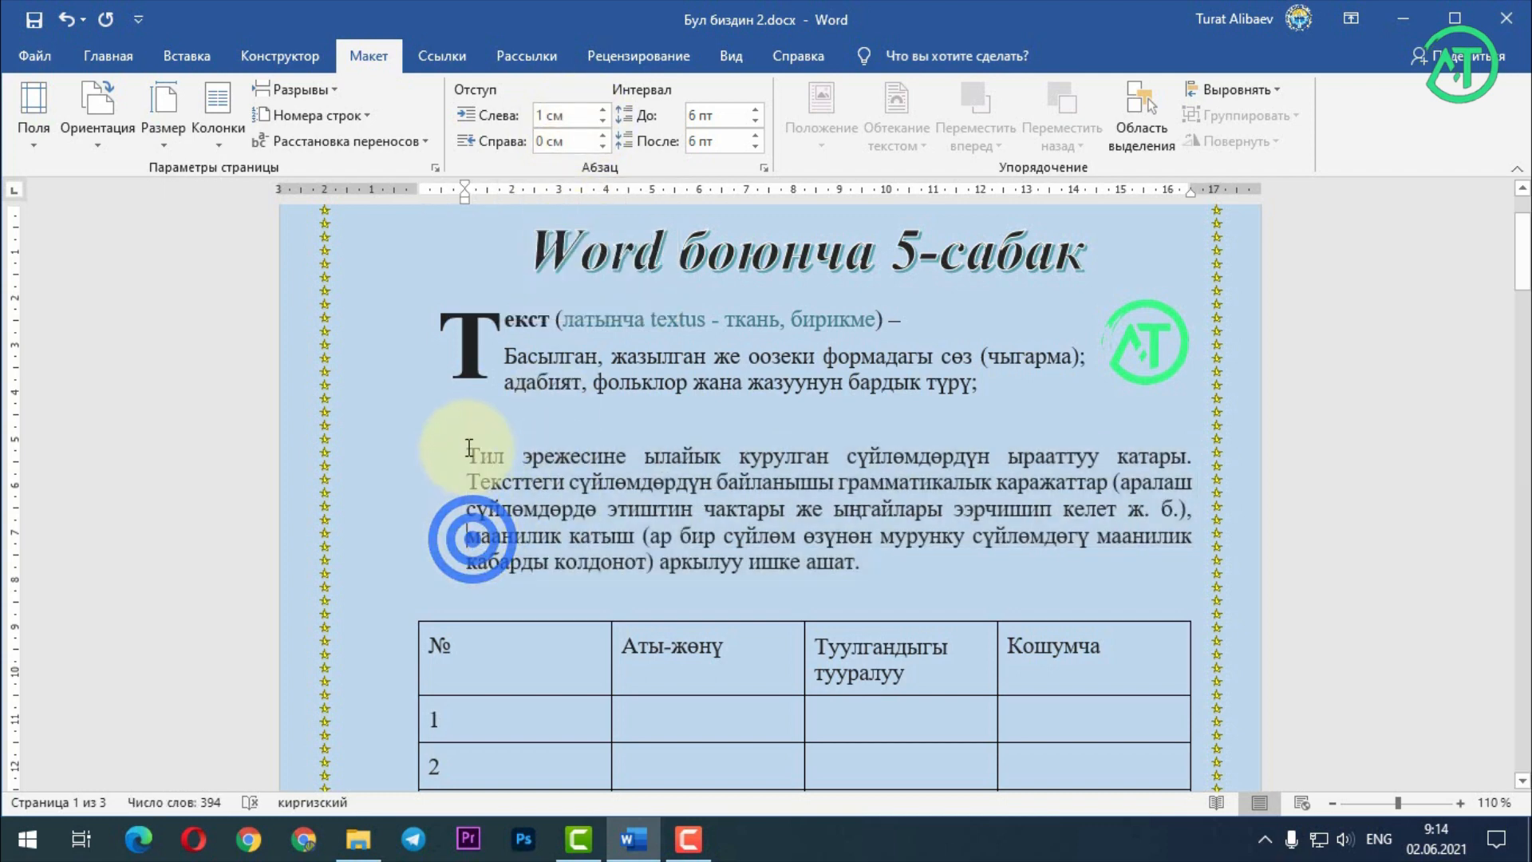
- Reselect the "Тил эрежесине" paragraph and raise its left indent in small increments to 1,3 см
drag(471, 458, 862, 563)
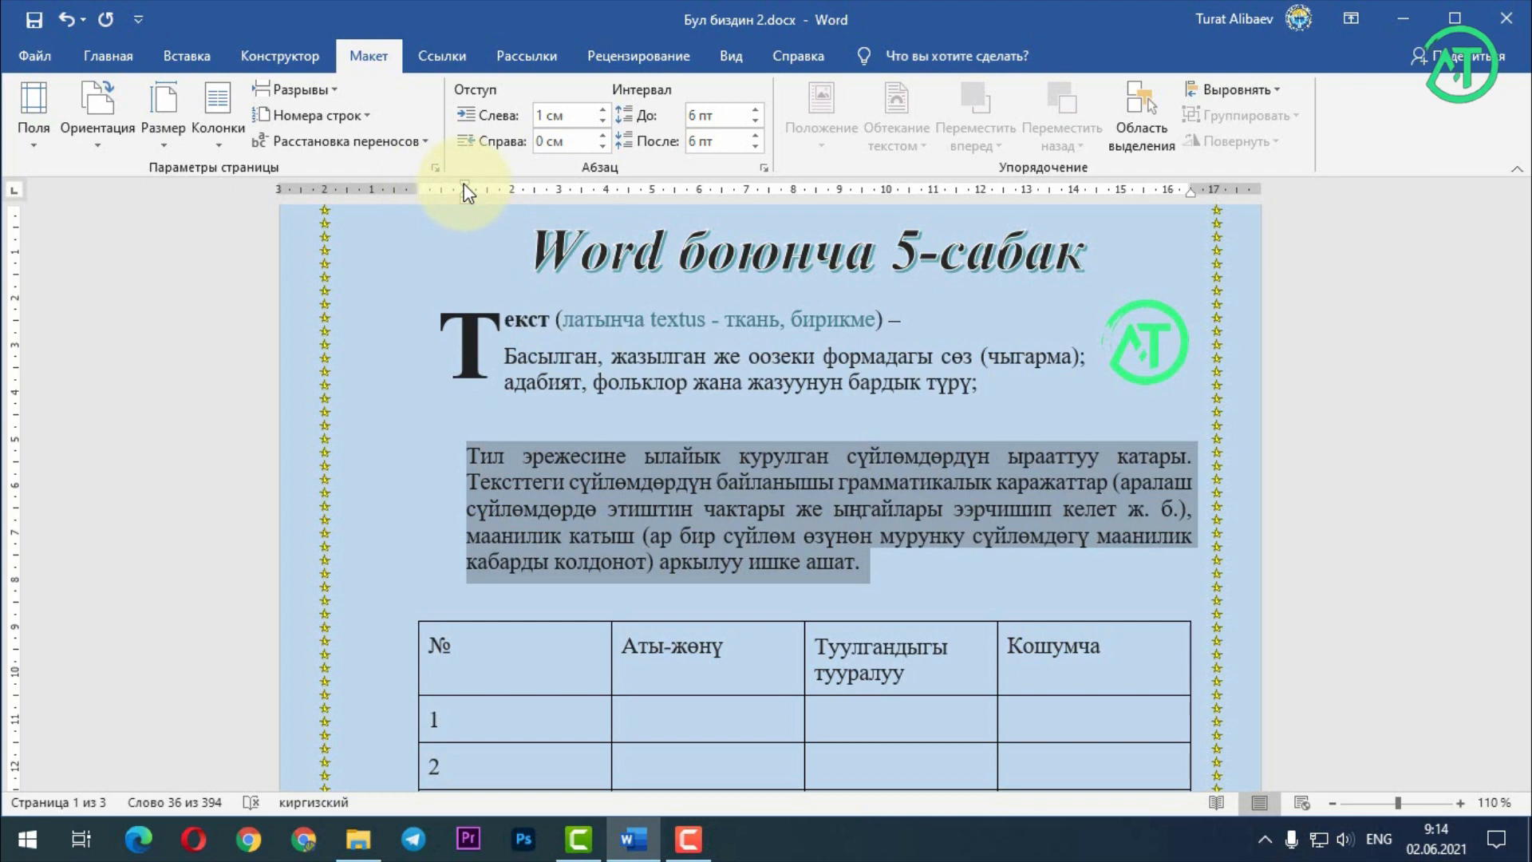
mouse_move(465, 194)
mouse_down()
mouse_move(421, 202)
mouse_move(455, 214)
mouse_move(467, 195)
mouse_move(450, 185)
mouse_move(464, 195)
mouse_up()
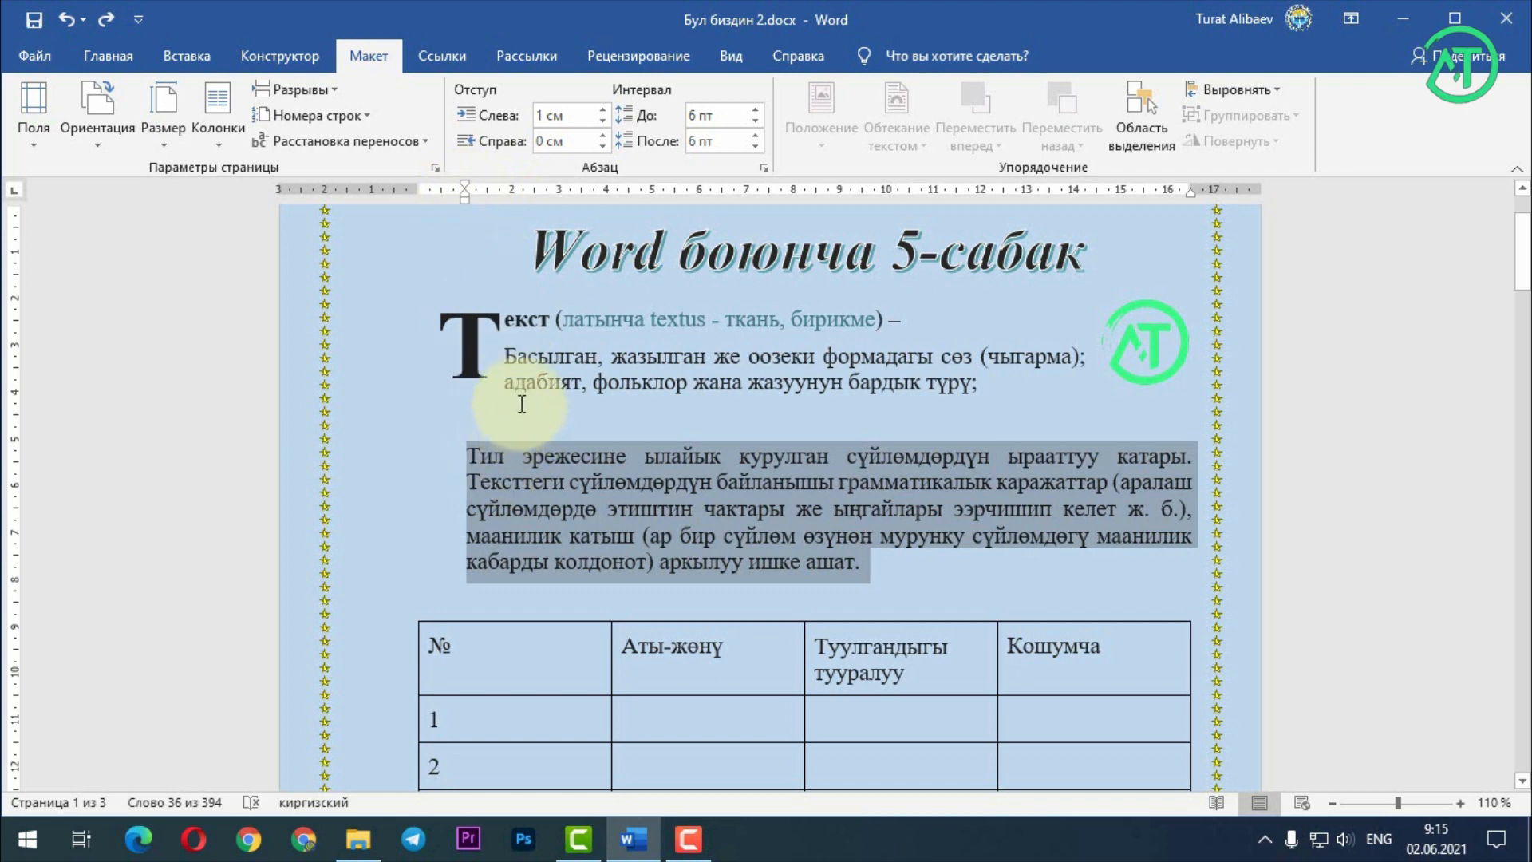
click(543, 118)
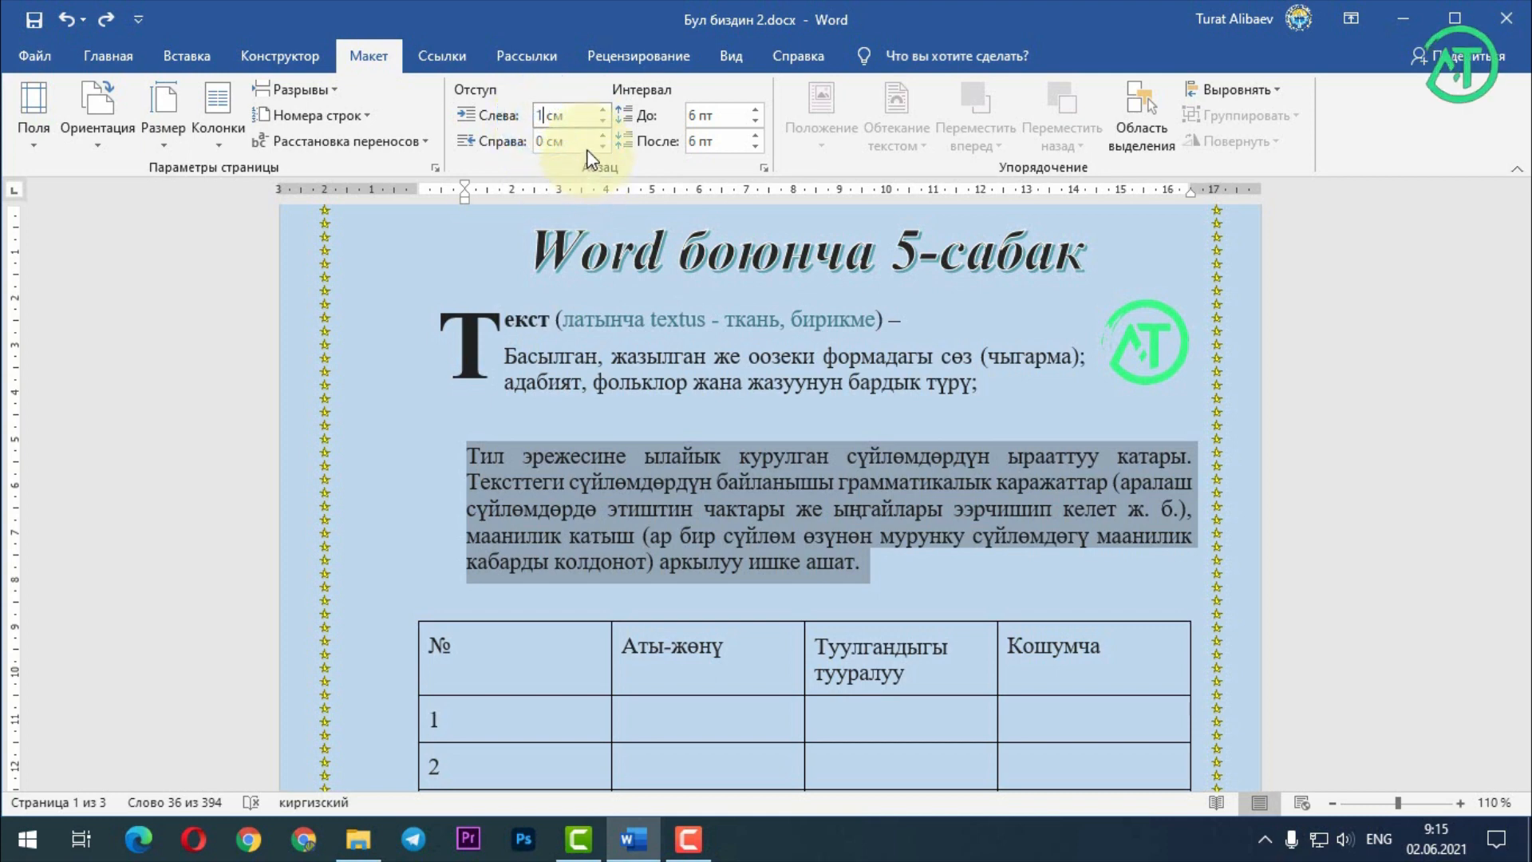
click(555, 117)
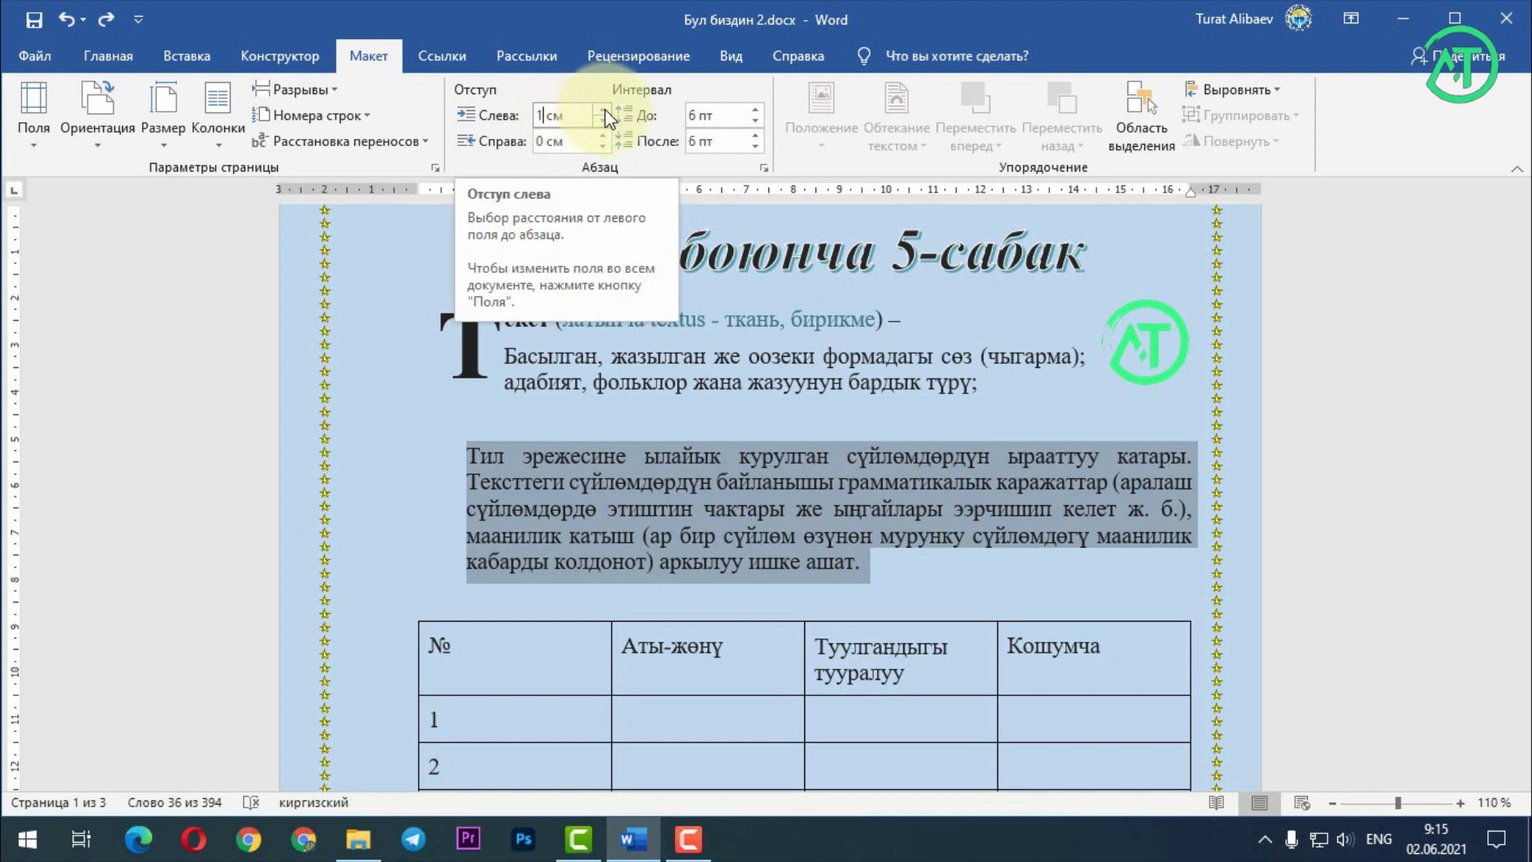
key(BackSpace)
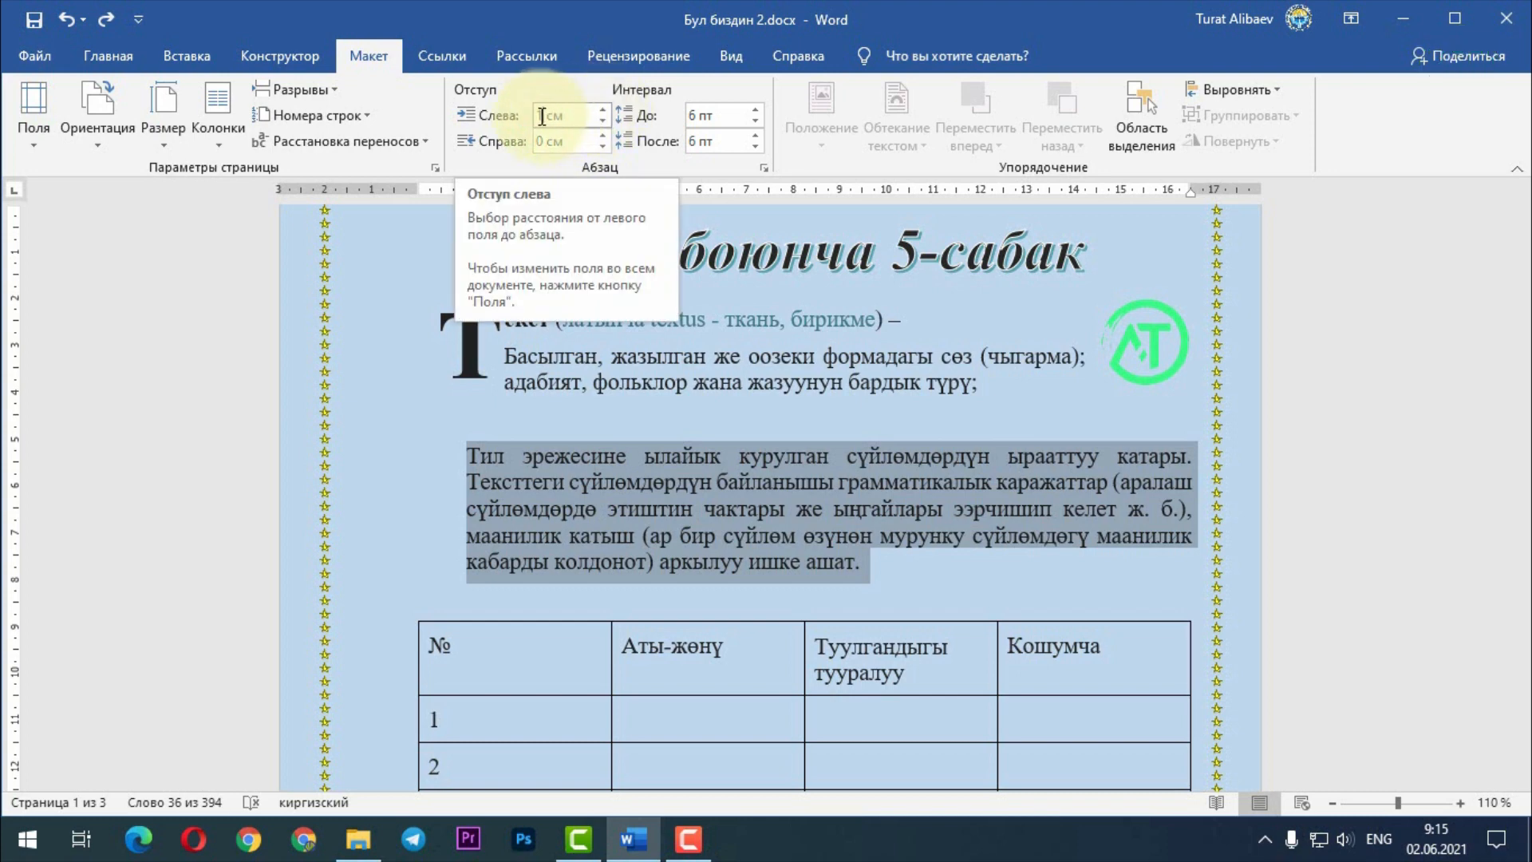
click(602, 111)
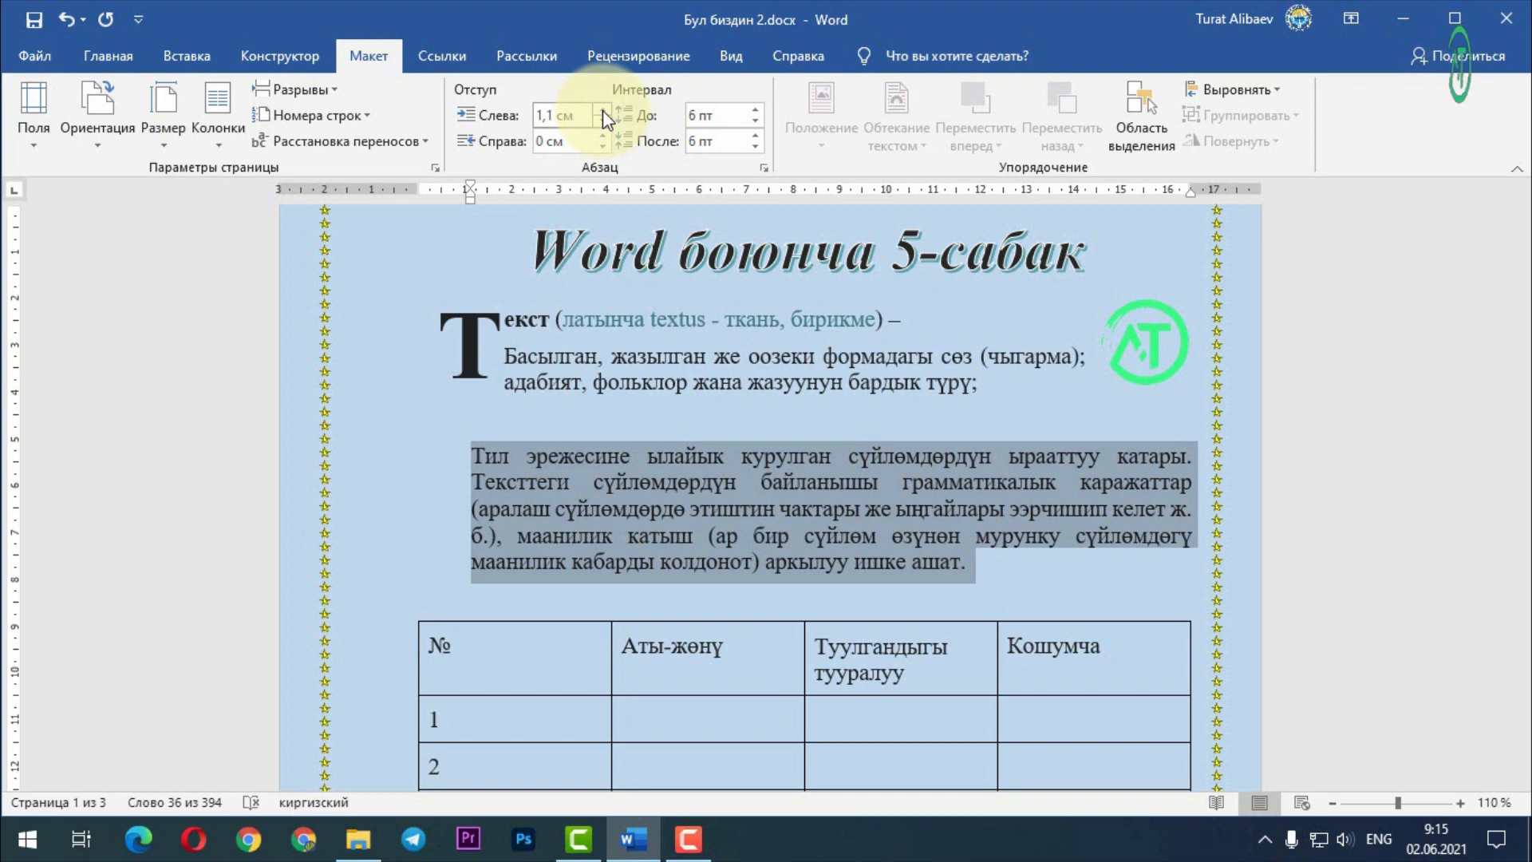
click(602, 111)
click(603, 111)
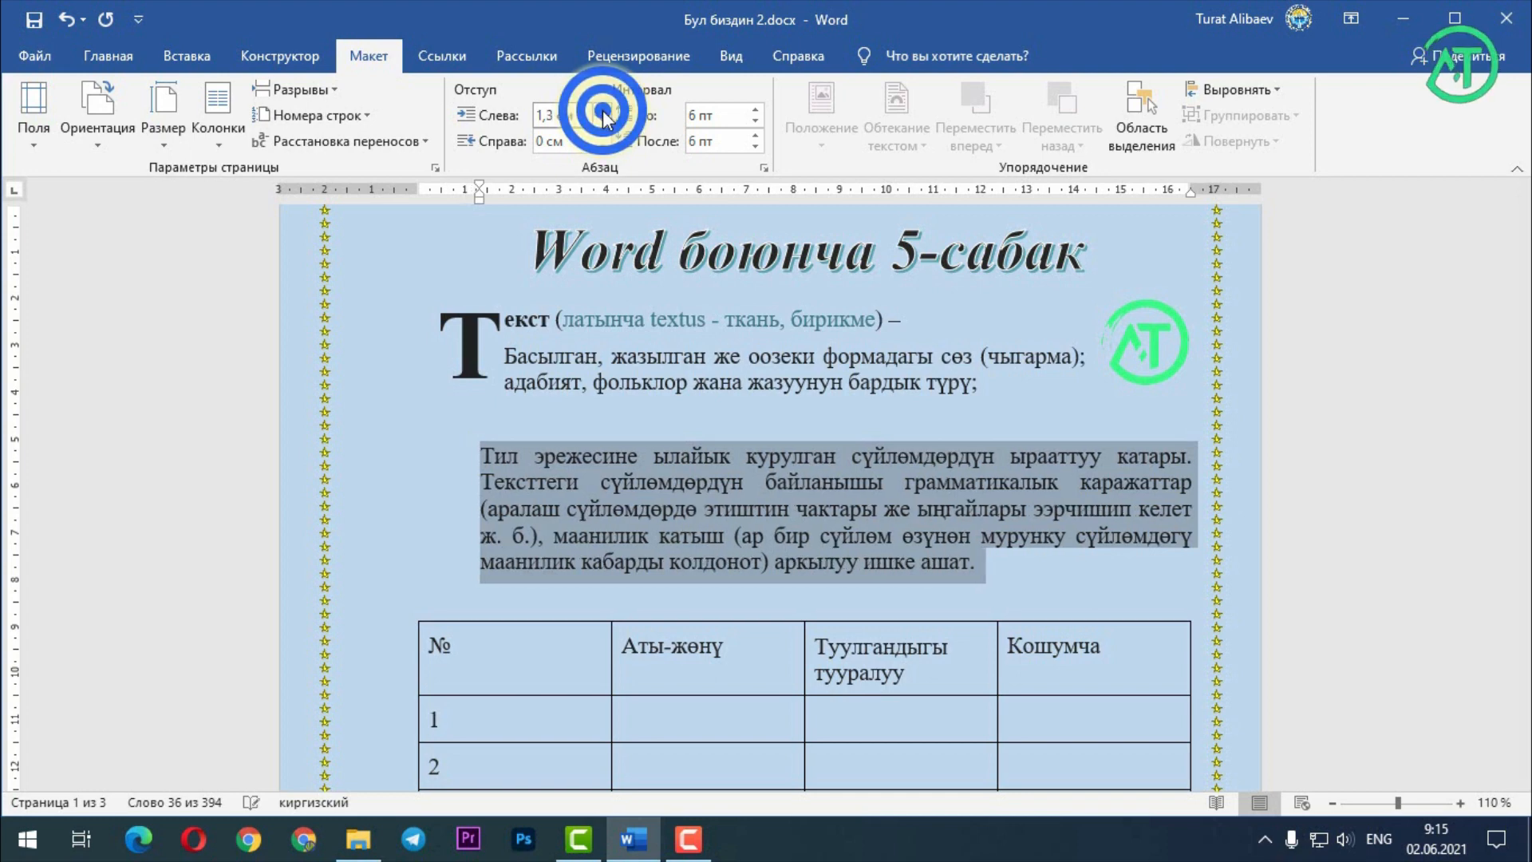
- Set the selected paragraph's left indent back to 1 см
click(555, 116)
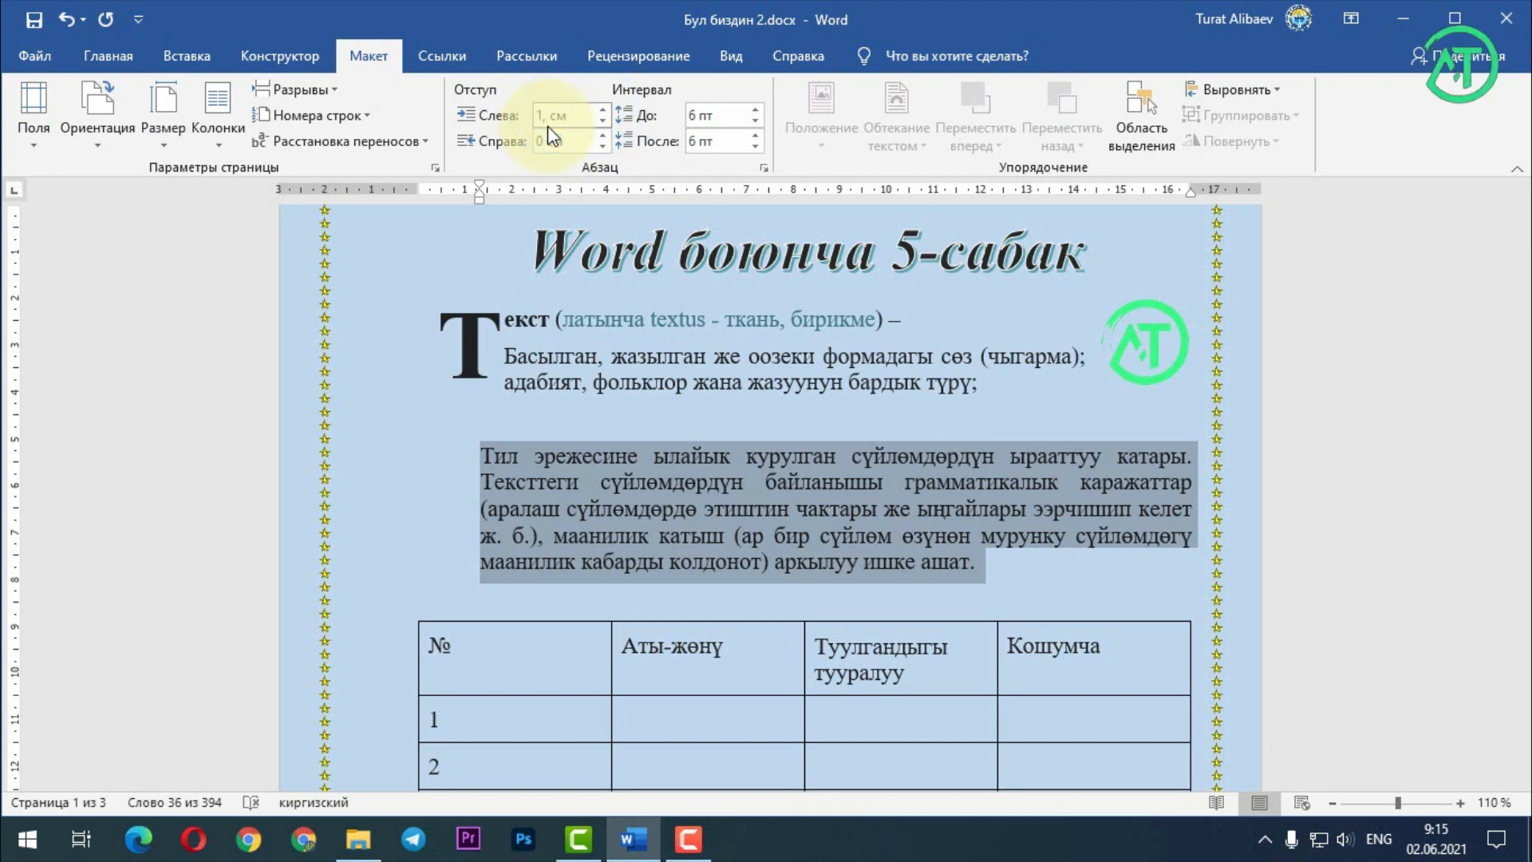
key(Return)
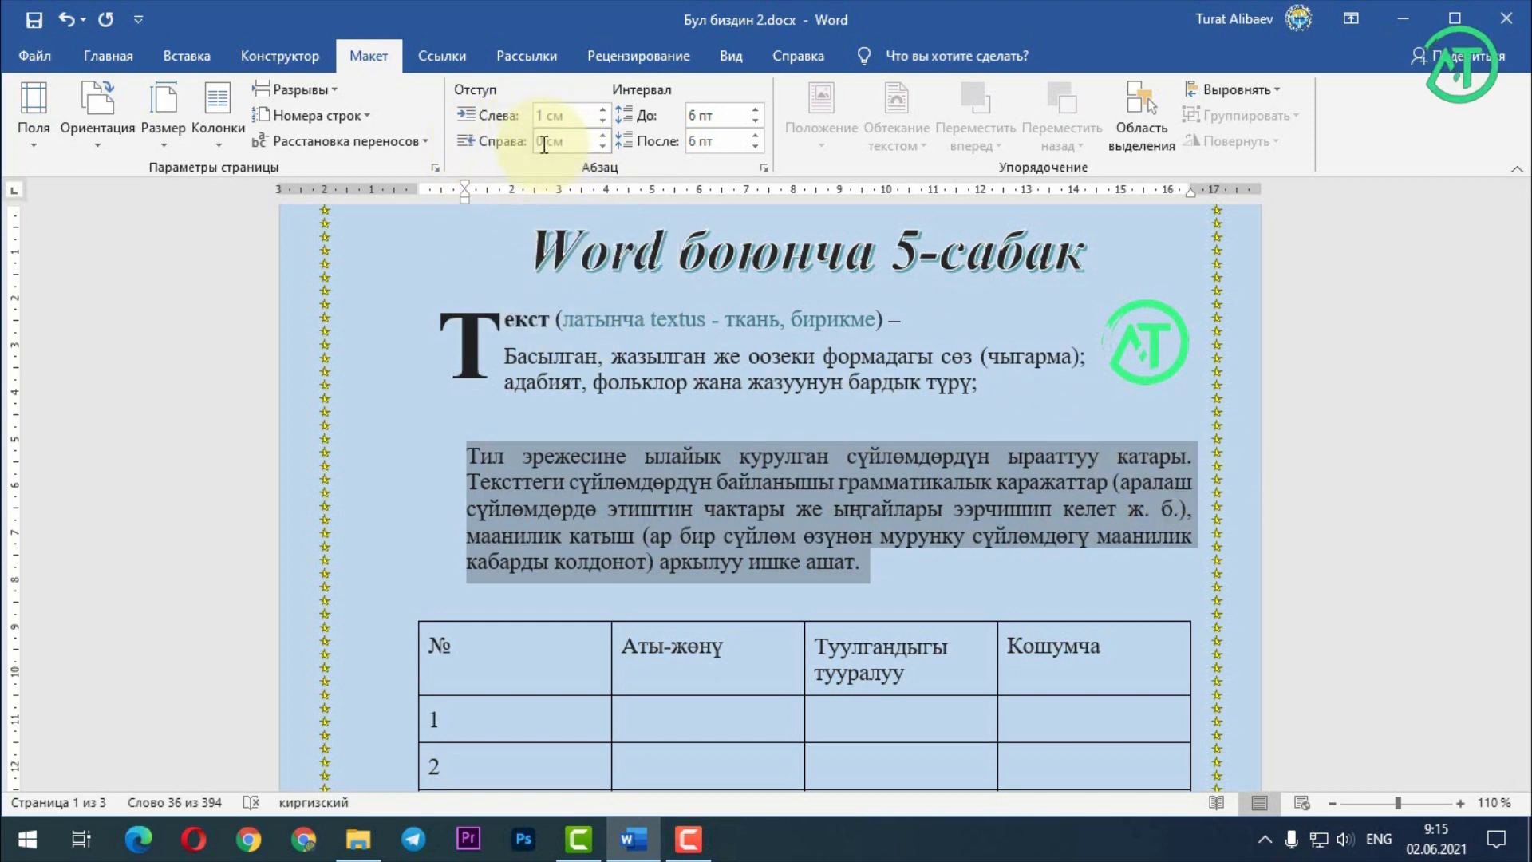
key(Return)
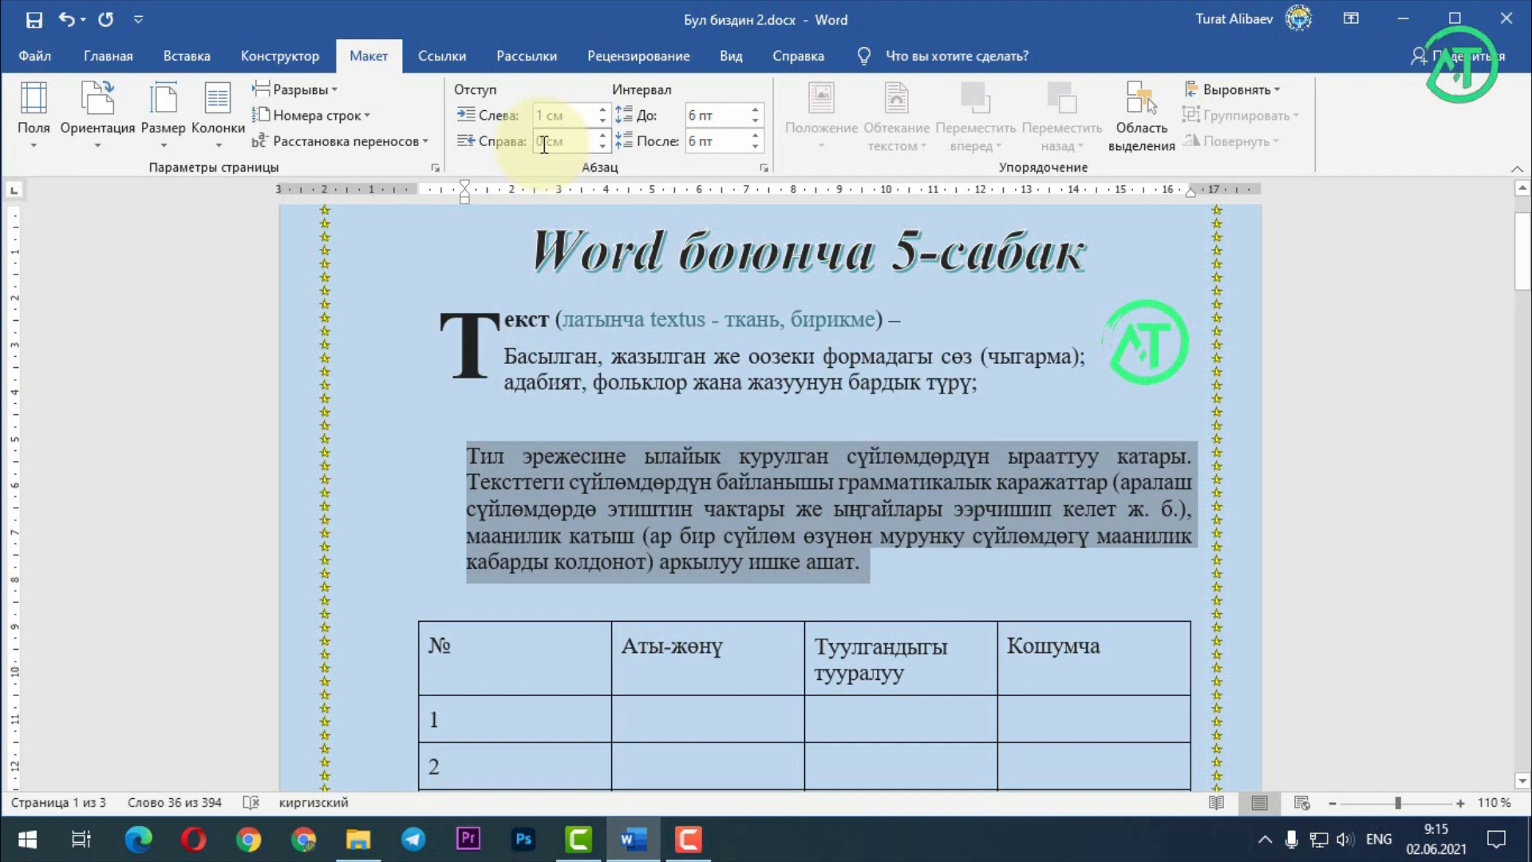
- Set the right indent (Справа) of the "Тил эрежесине" paragraph to 2 см and clear the selection
click(554, 145)
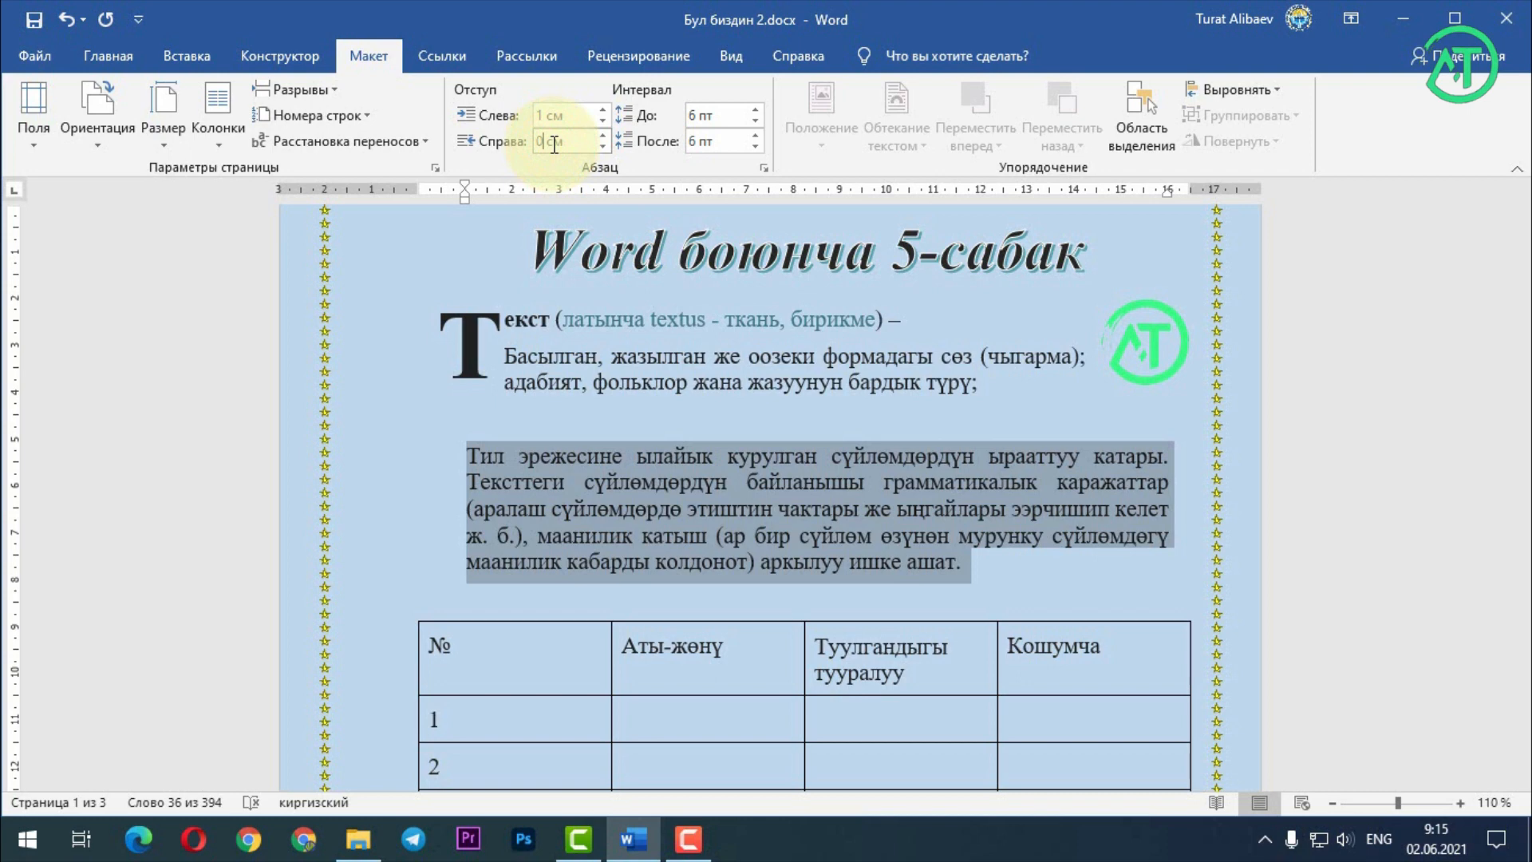
text(2)
key(Return)
click(786, 595)
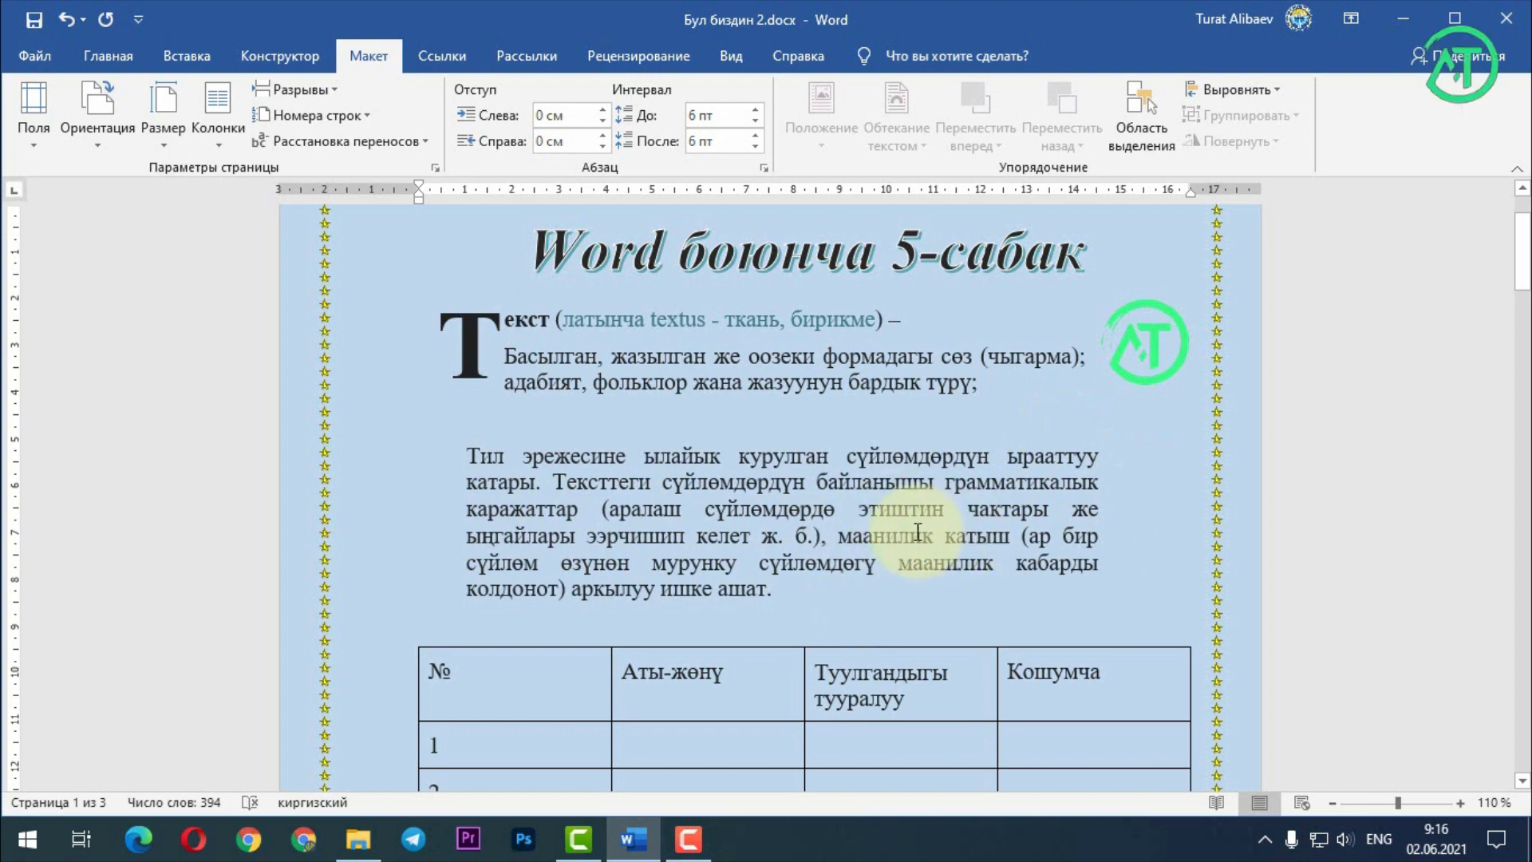
- Select the indented "Тил эрежесине" paragraph and reset both its right and left indents to 0 см
drag(786, 590, 450, 475)
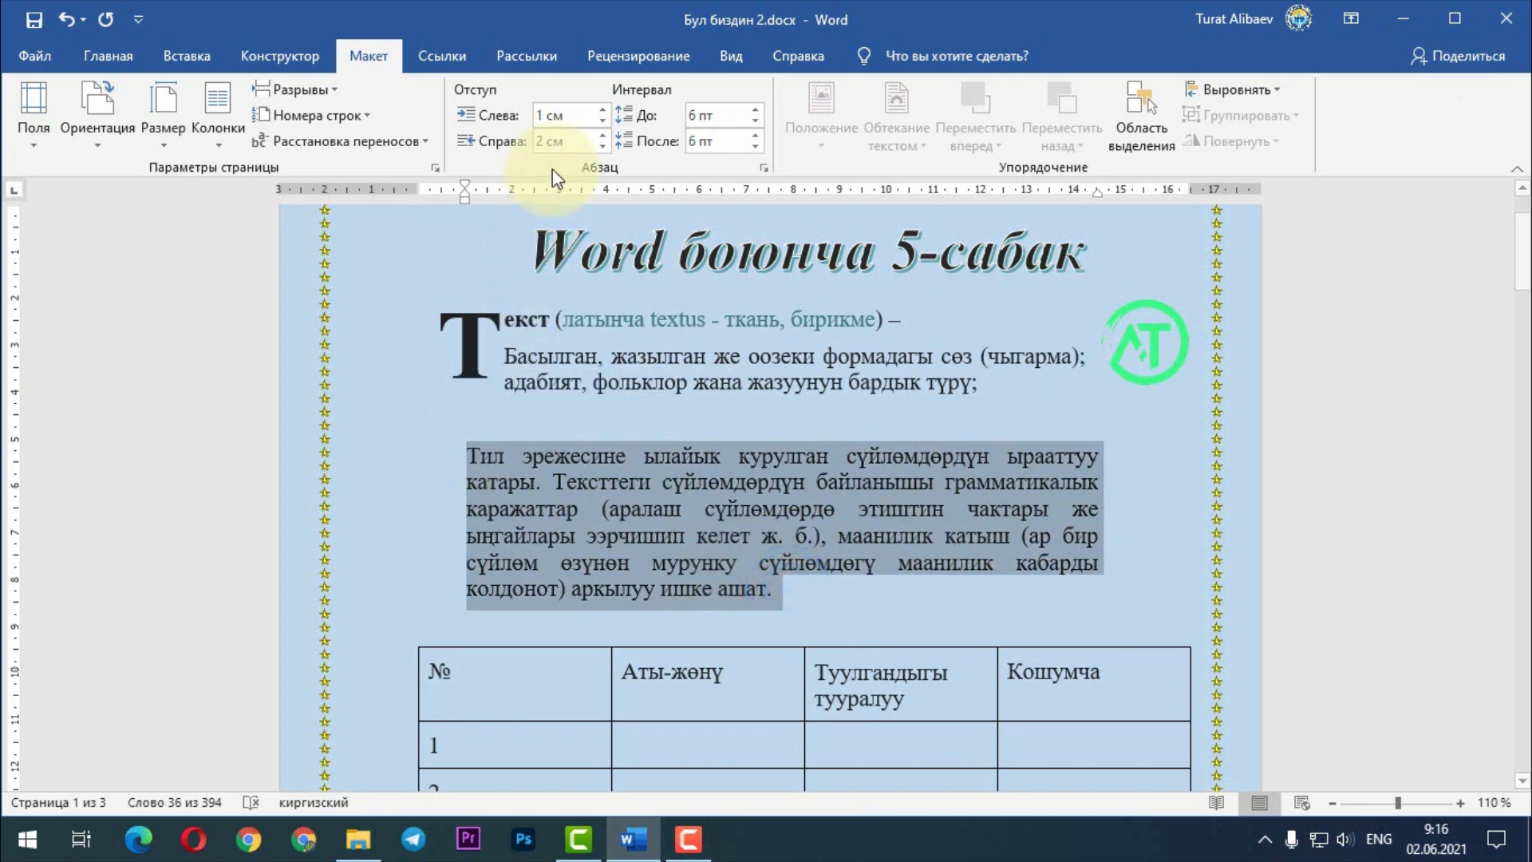
click(542, 143)
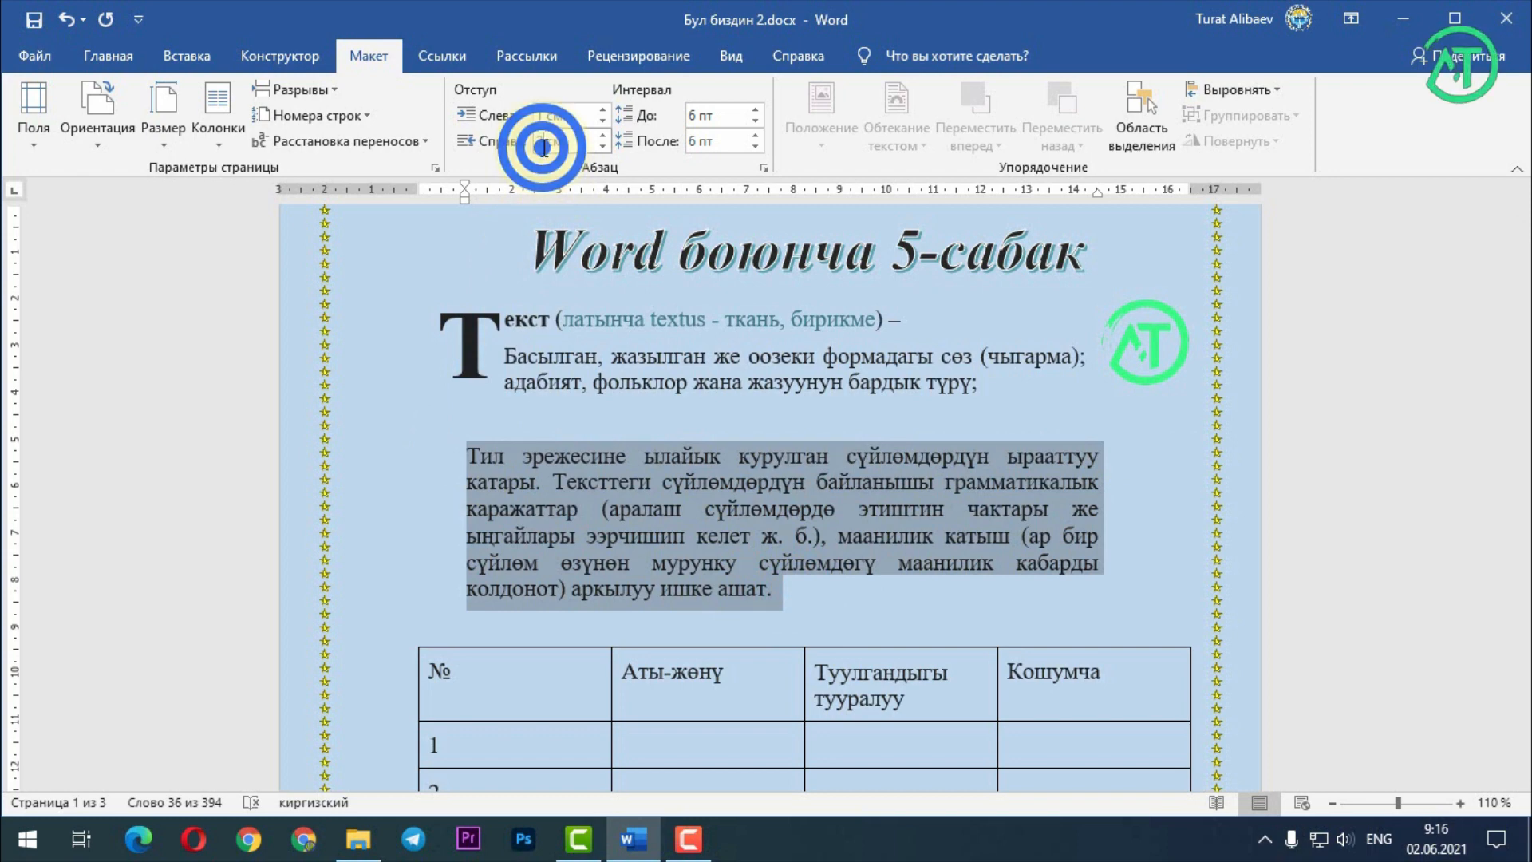
text(0 см)
key(Return)
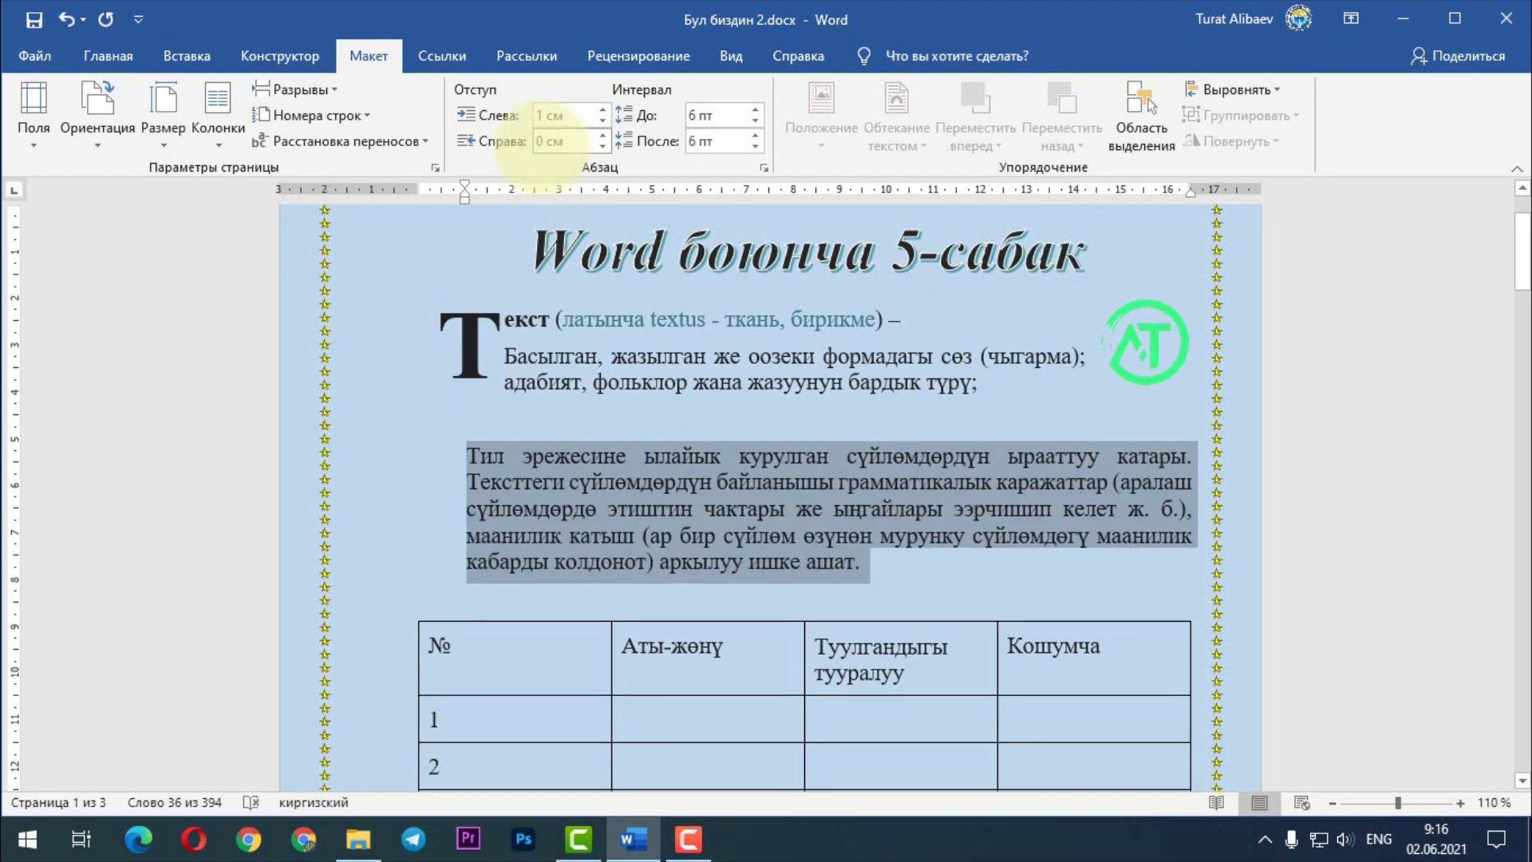
click(543, 117)
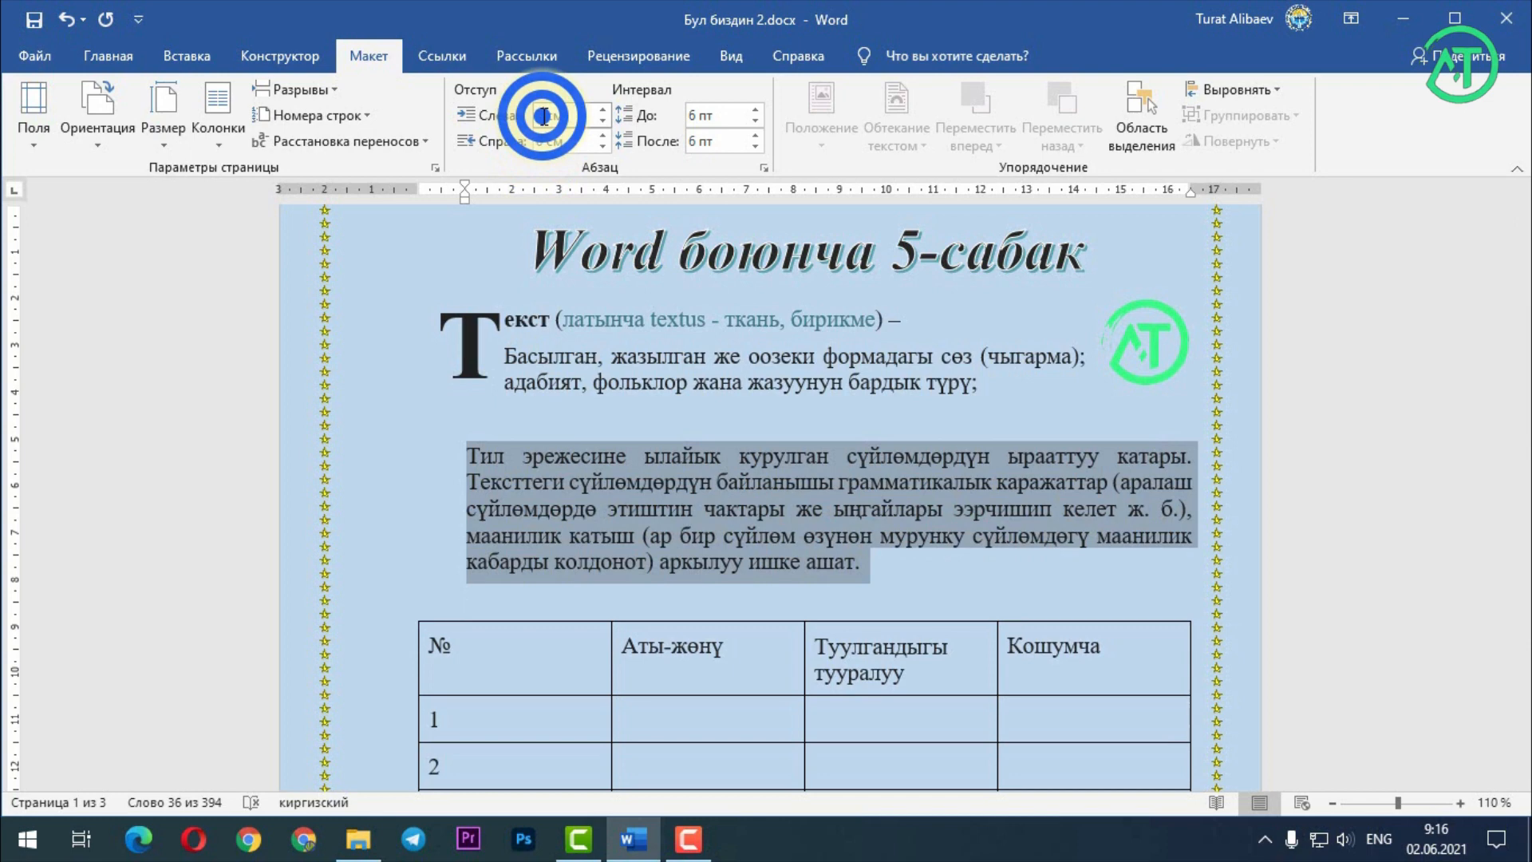
text(0)
key(Return)
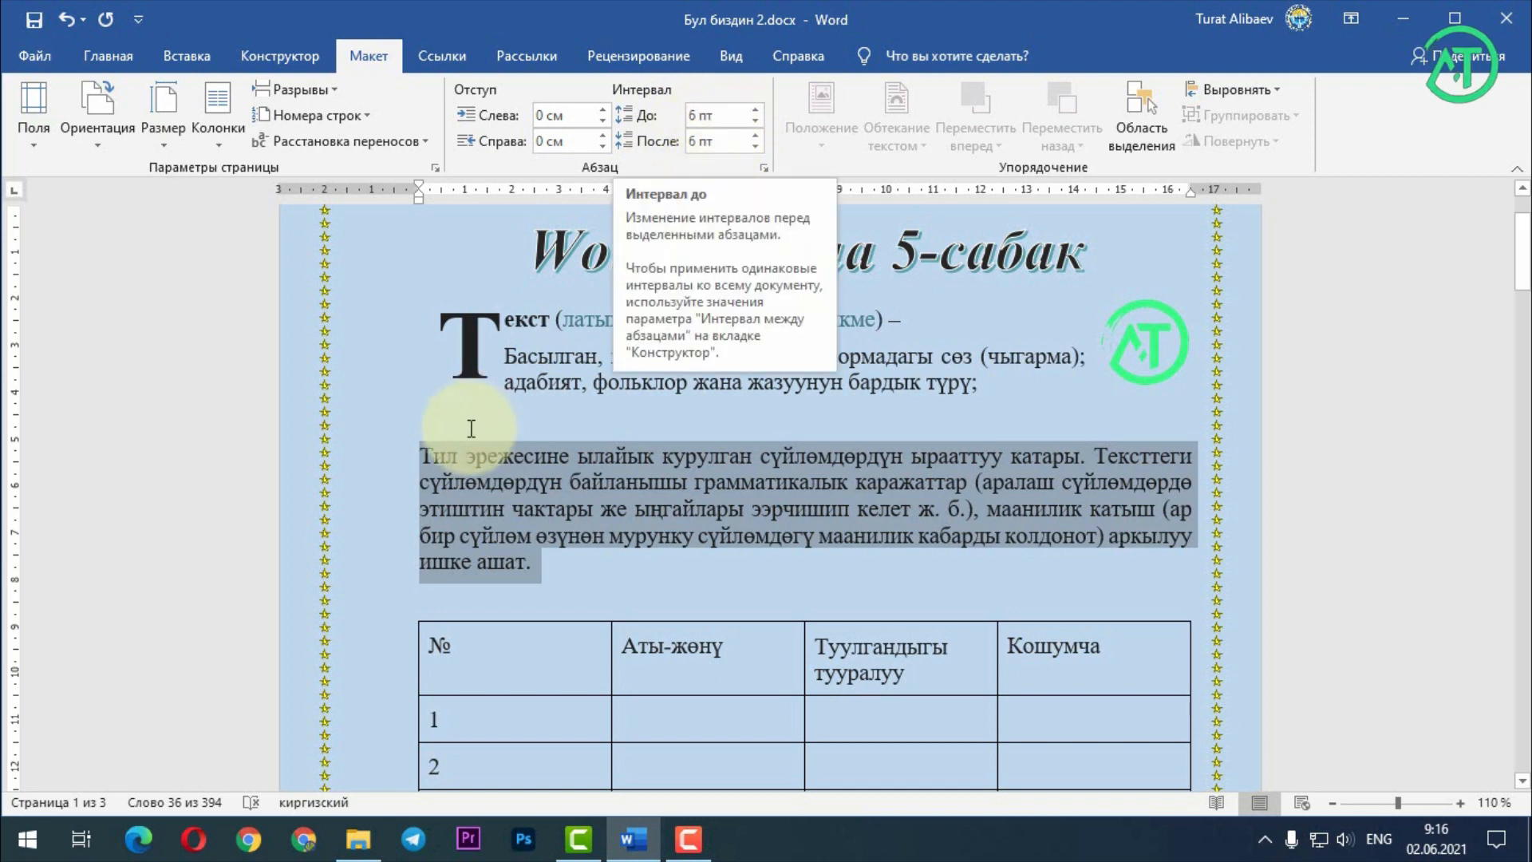
- Delete the empty line above the "Тил эрежесине" paragraph
click(445, 470)
click(495, 417)
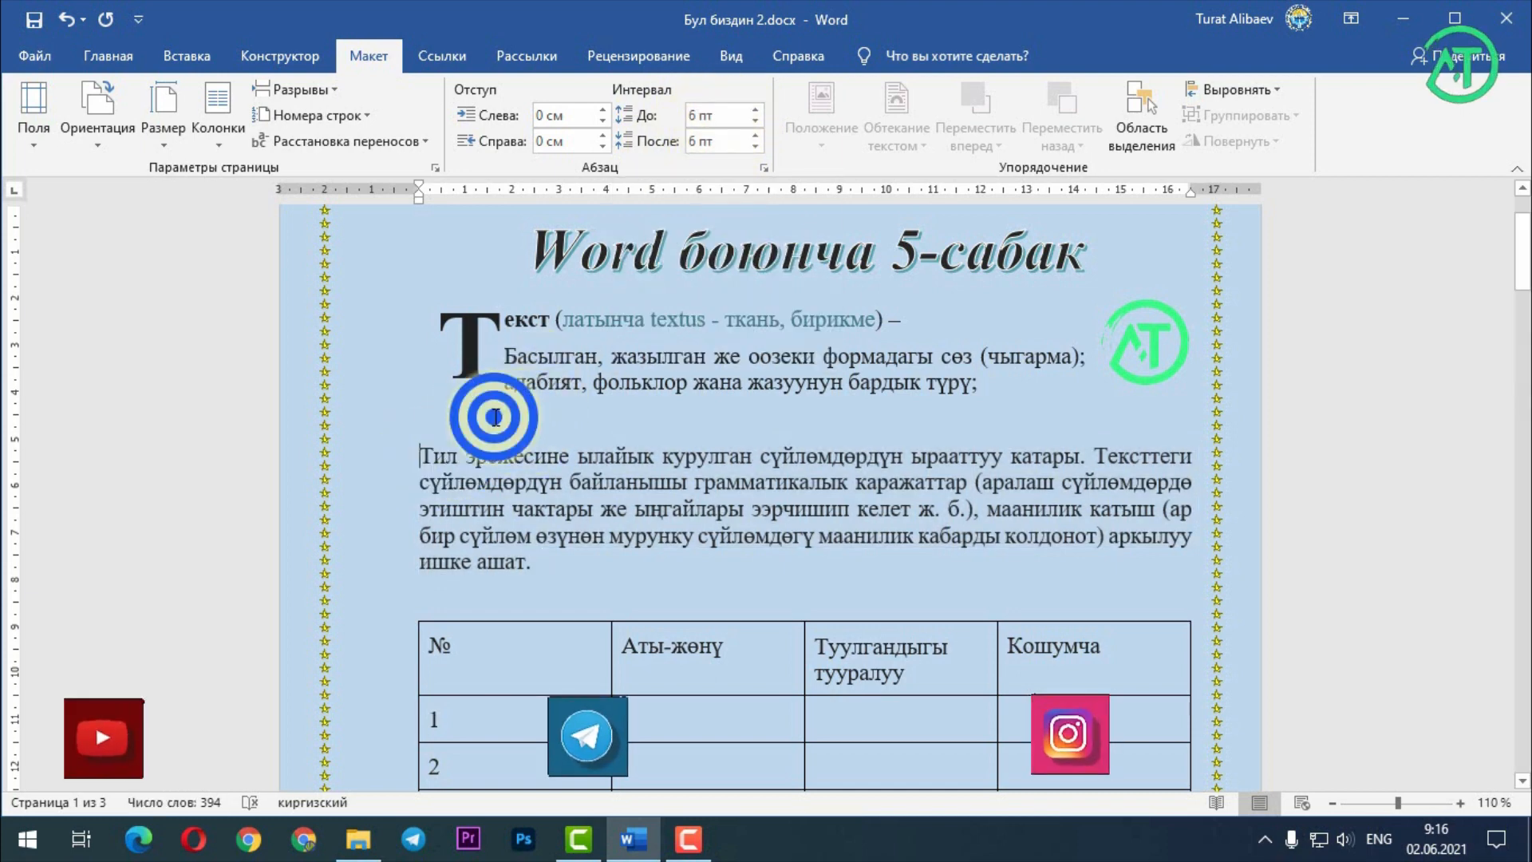
key(Down)
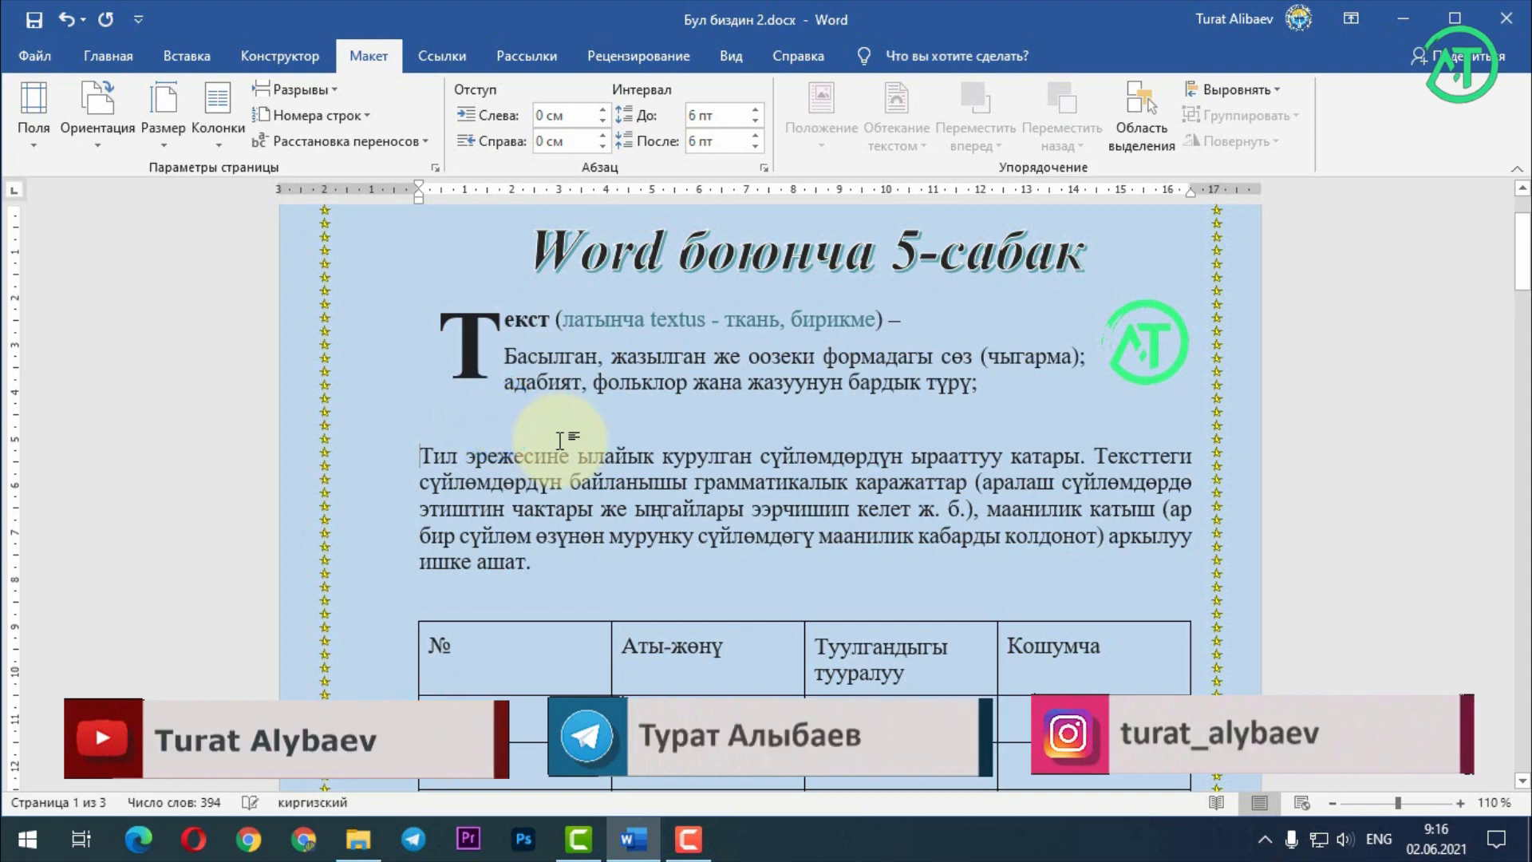
key(BackSpace)
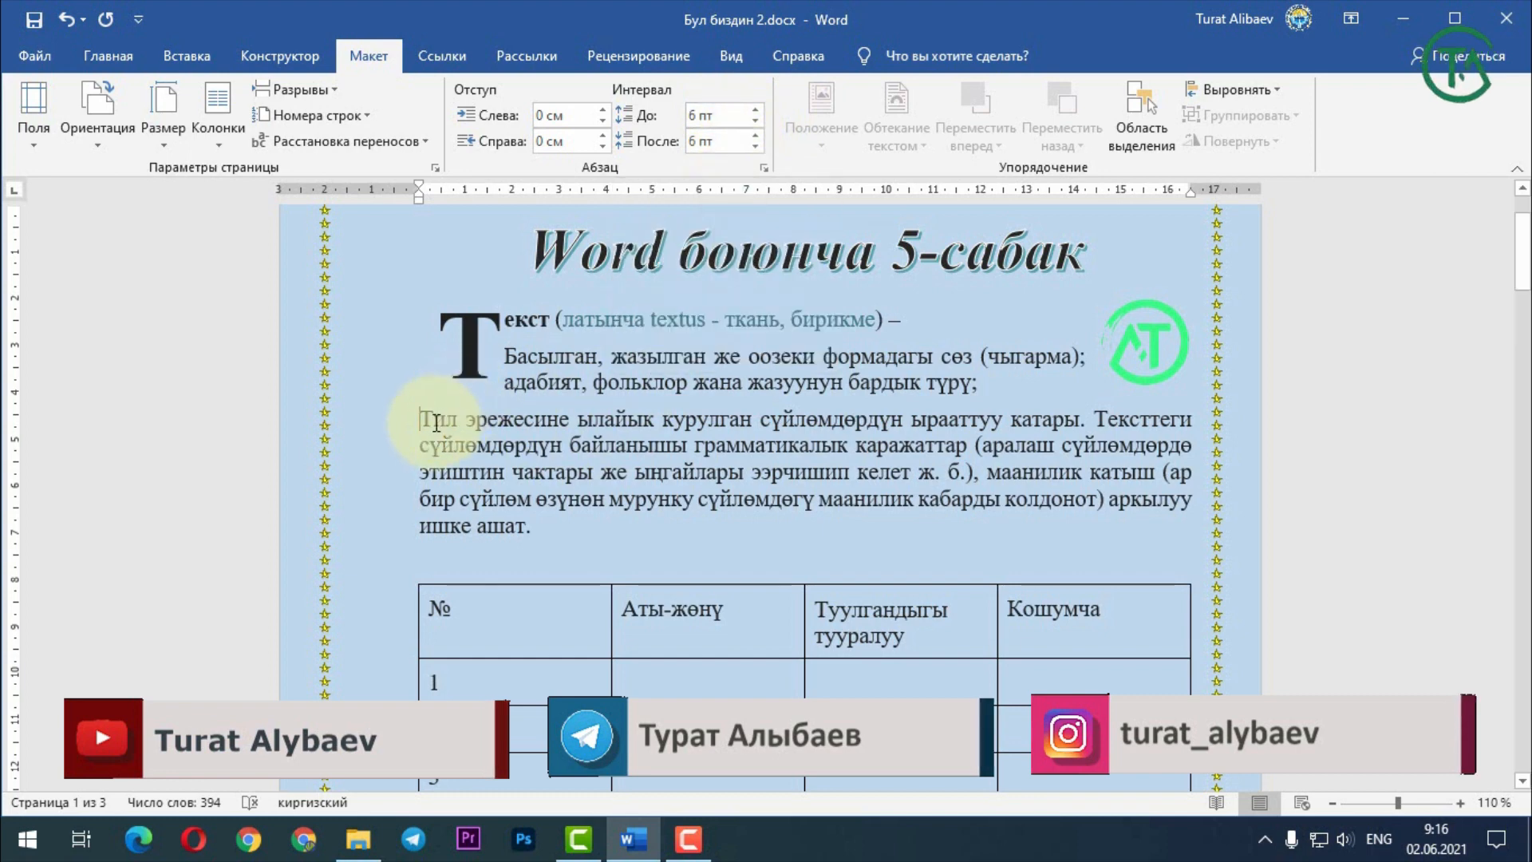
- Raise the spacing before (До) the "Тил эрежесине" paragraph to 24 пт, and set it back to 6 пт
click(756, 111)
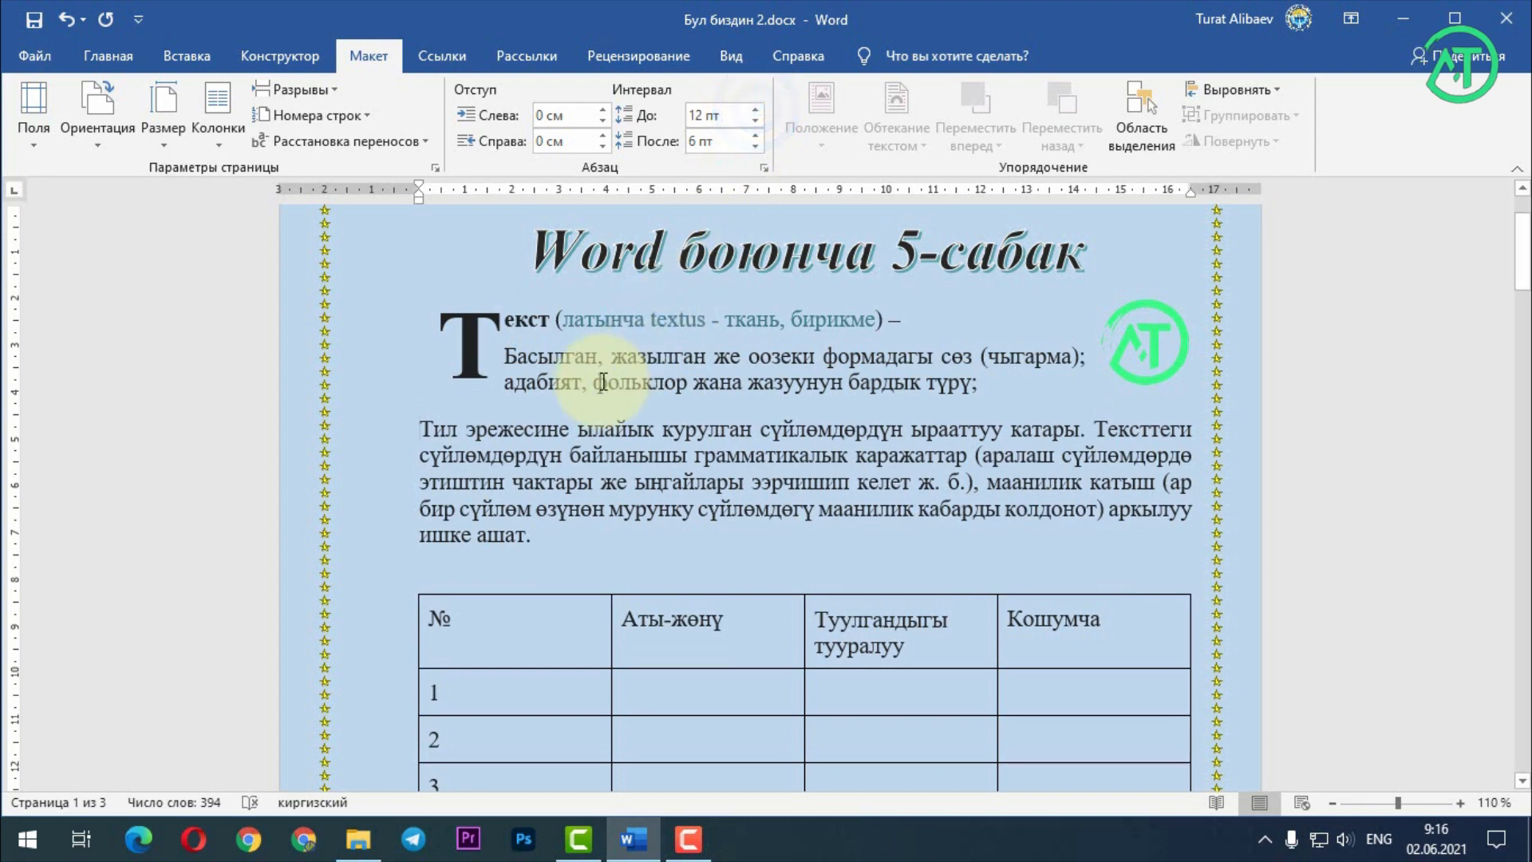
click(756, 110)
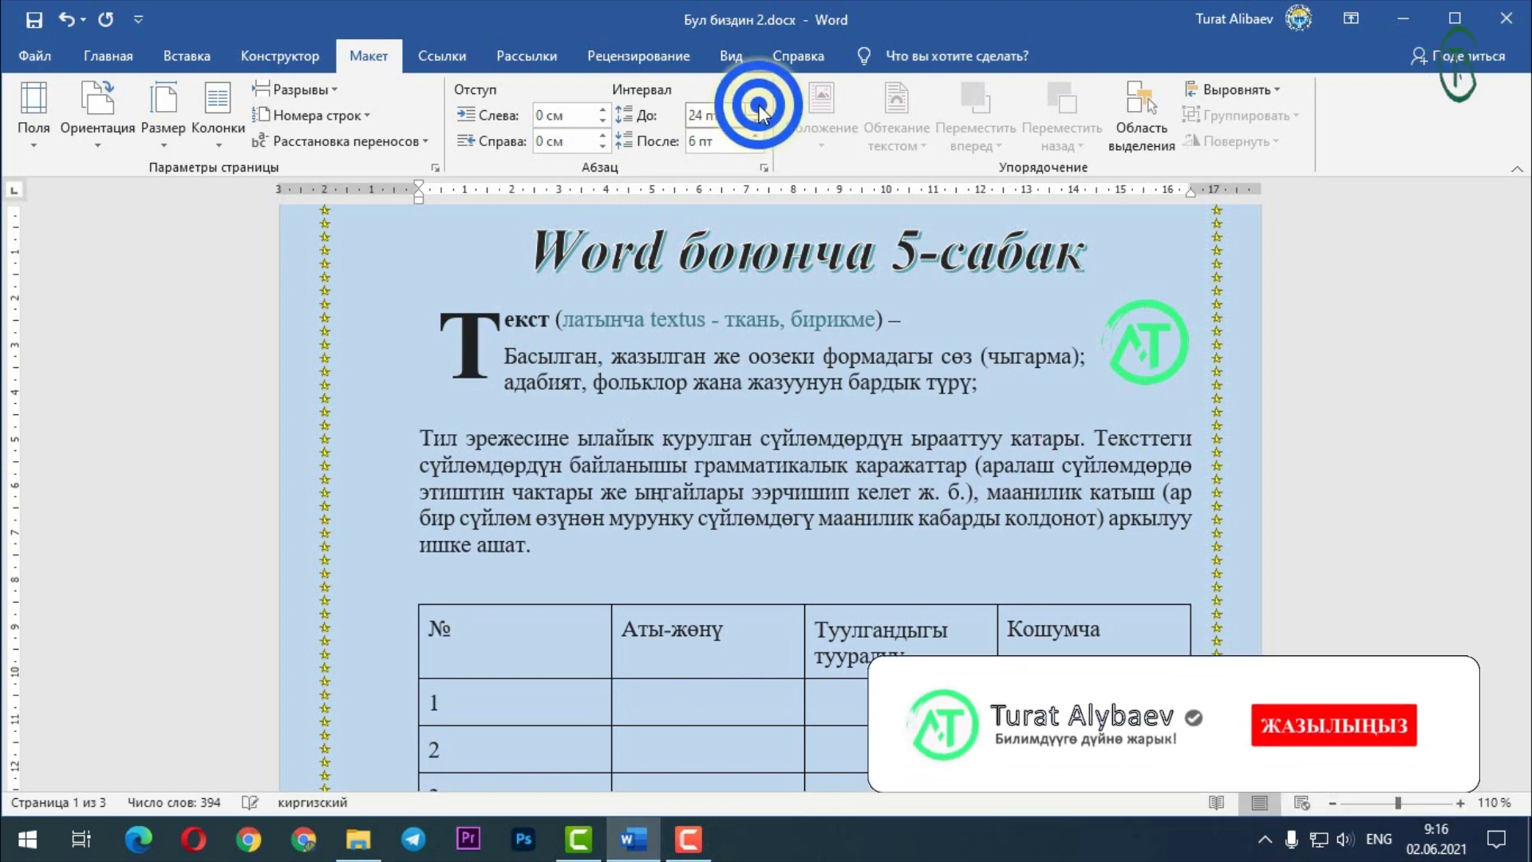
click(758, 110)
click(718, 117)
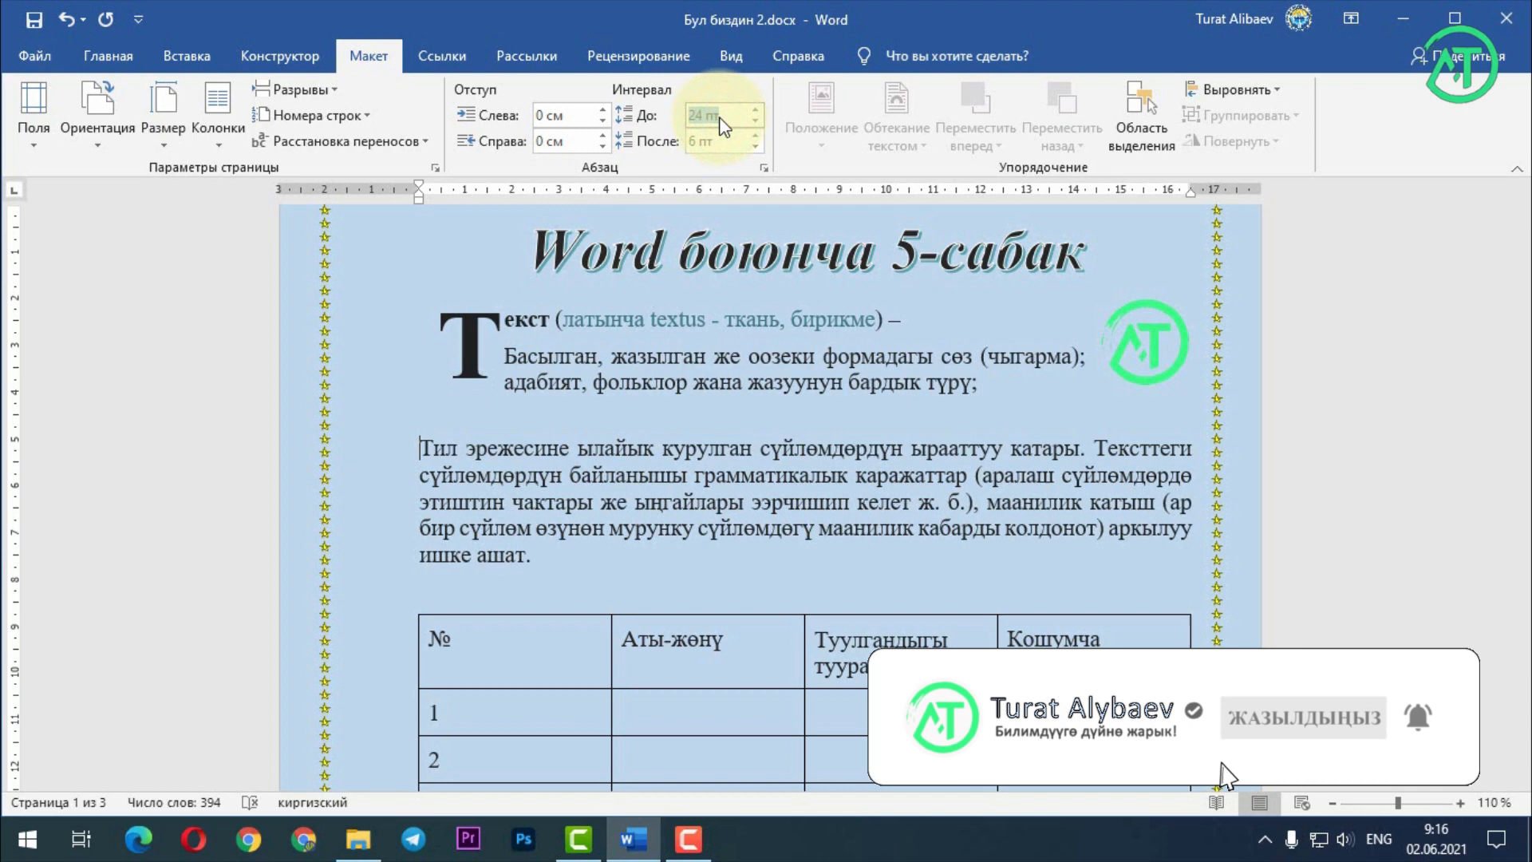
text(6)
key(Return)
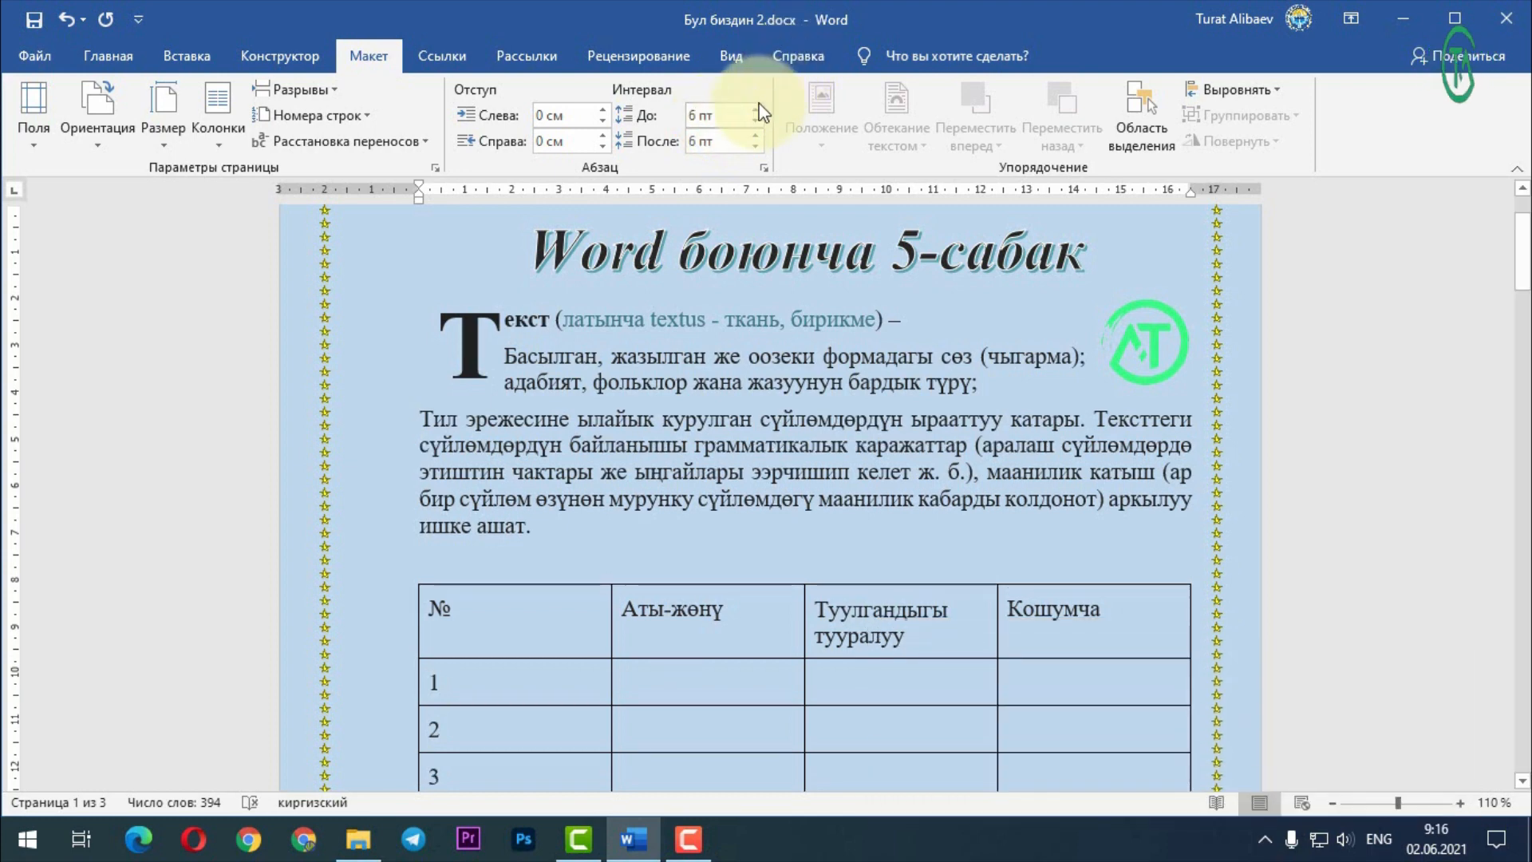
- Set the spacing before the "Тил эрежесине" paragraph to 0 пт and compare its spacing settings with the paragraph above
click(688, 120)
click(756, 121)
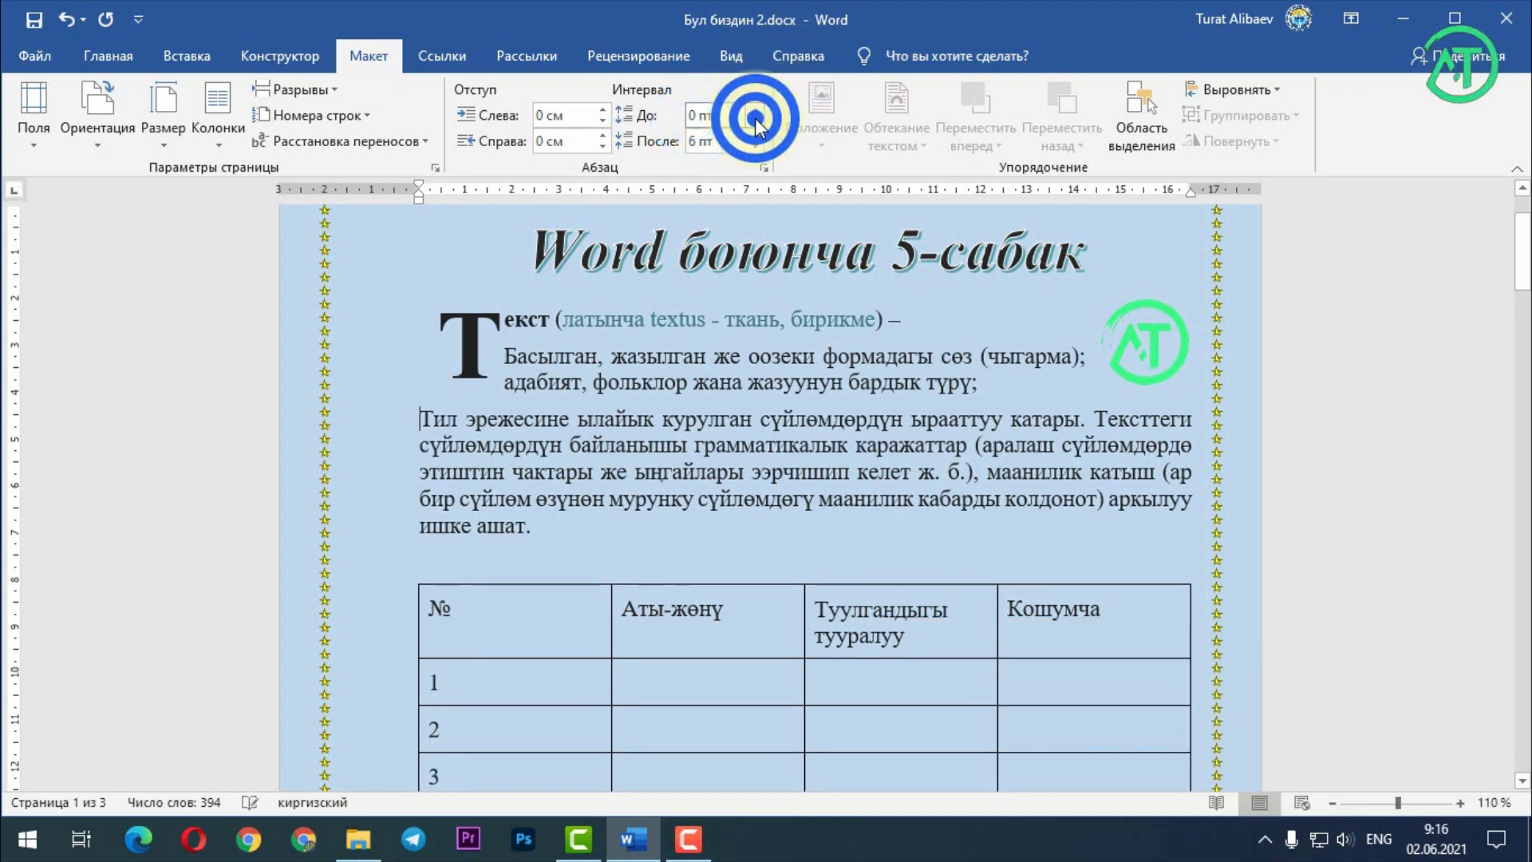
click(474, 411)
click(432, 417)
click(422, 421)
click(531, 360)
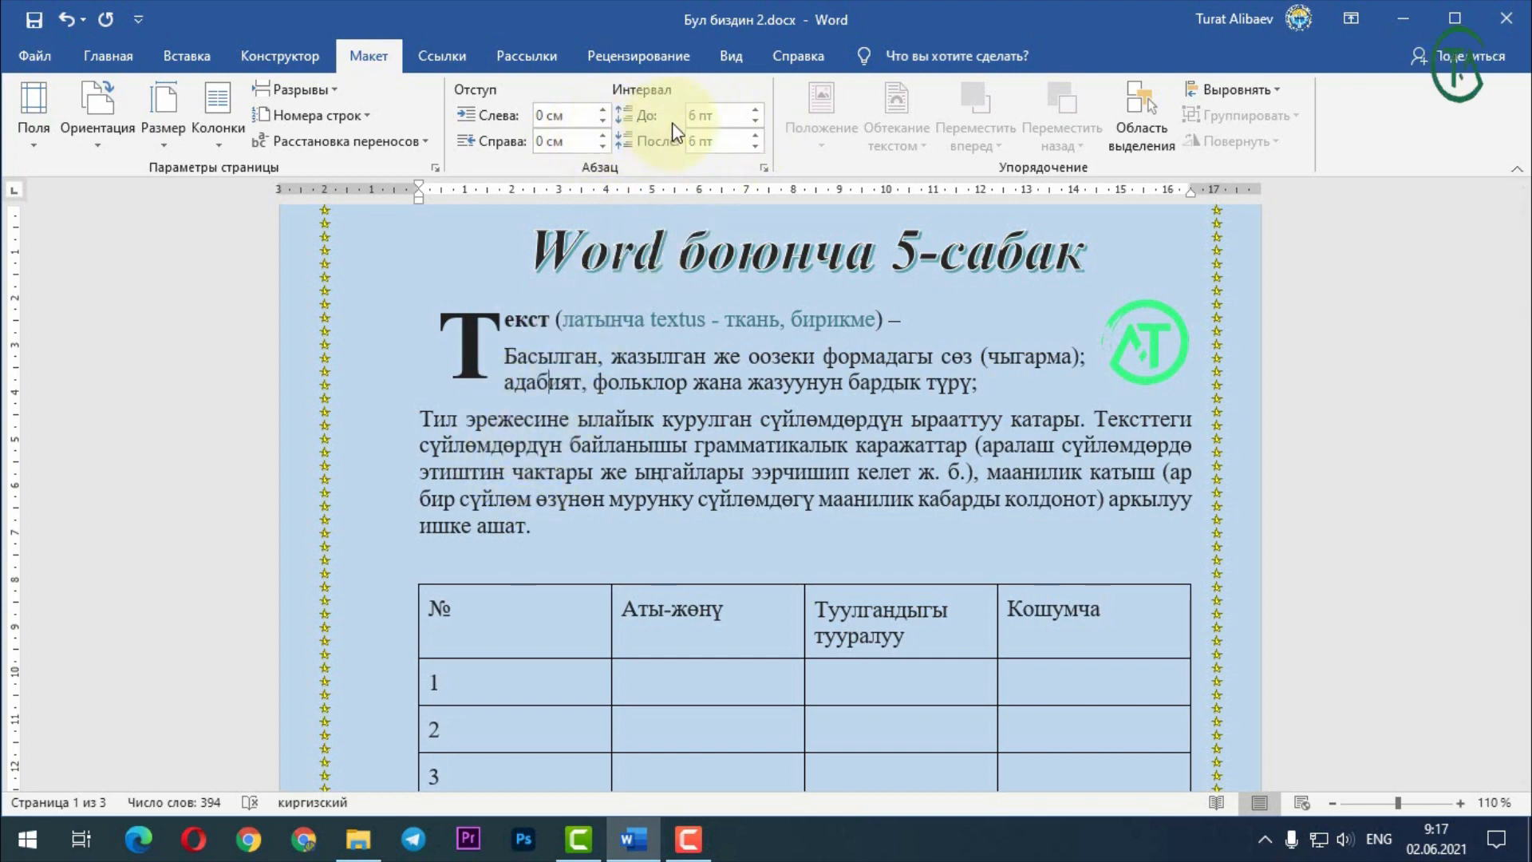
click(423, 419)
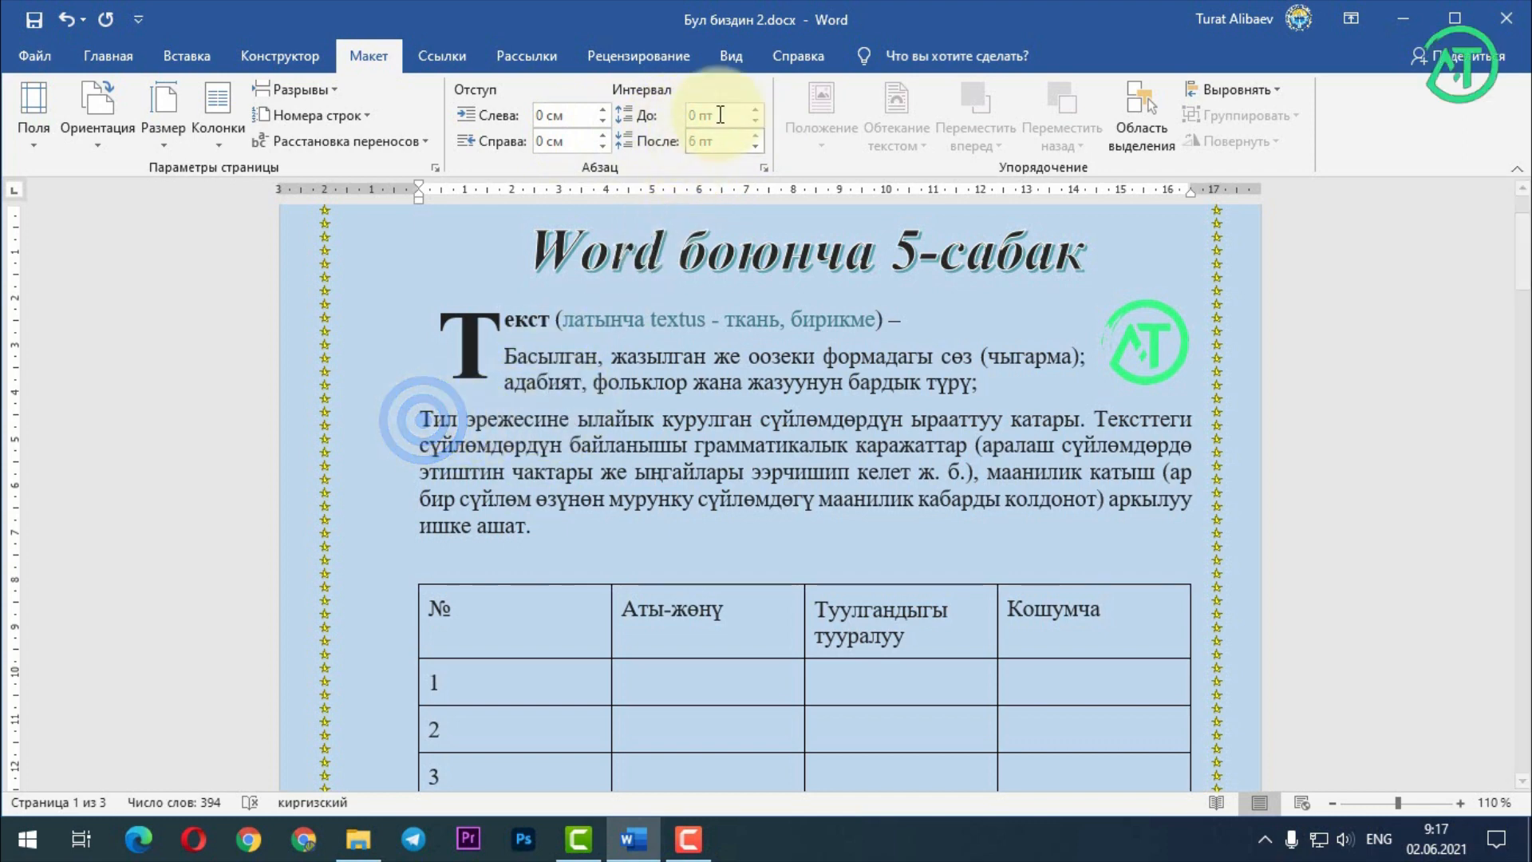
- Raise the spacing after (После) the "Тил эрежесине" paragraph to 18 пт, and set it back to 6 пт
click(430, 415)
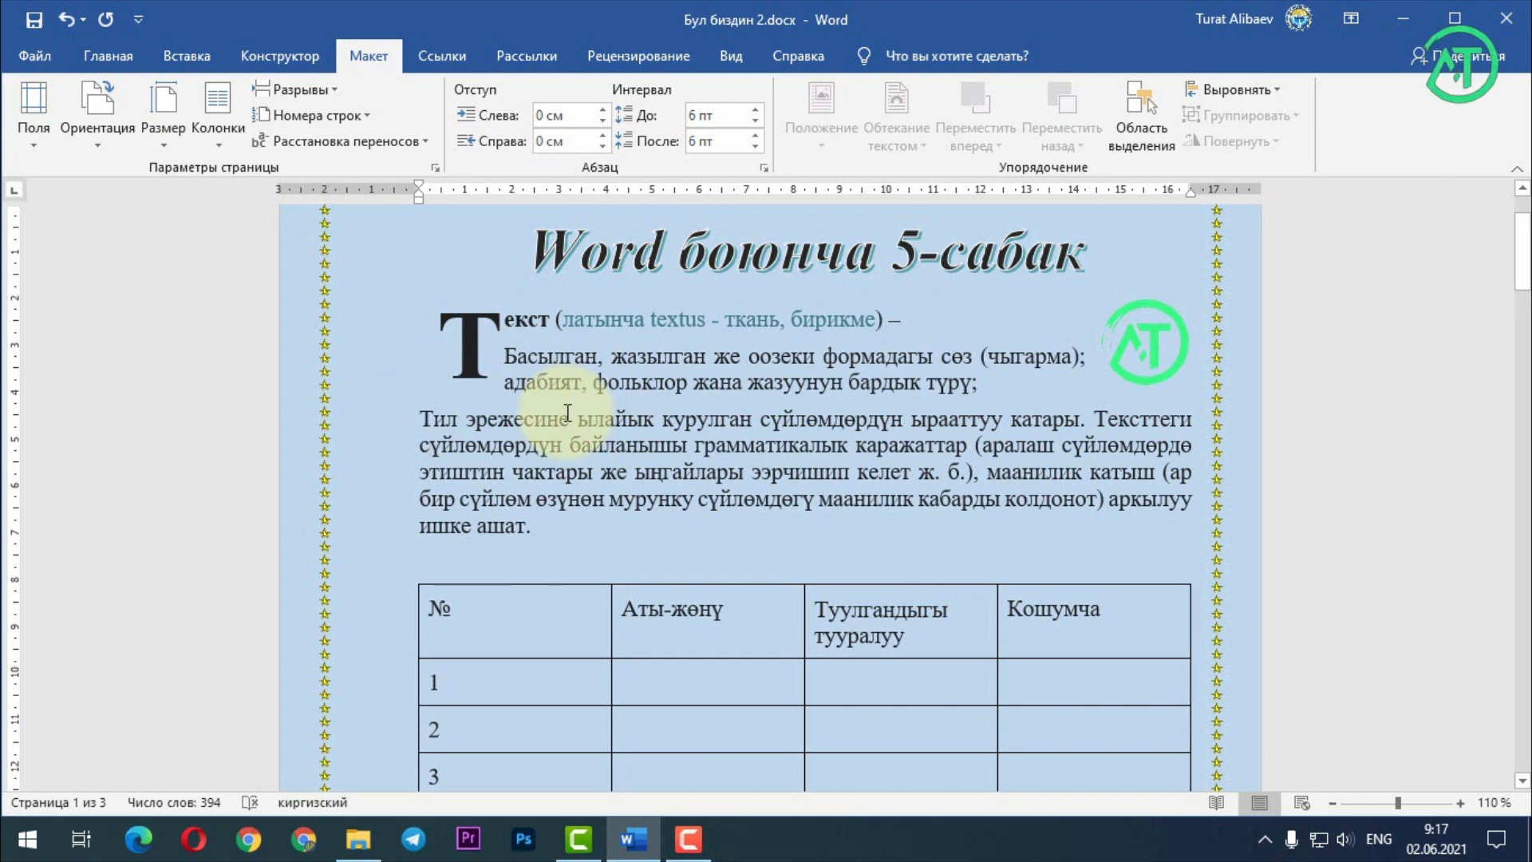
click(519, 524)
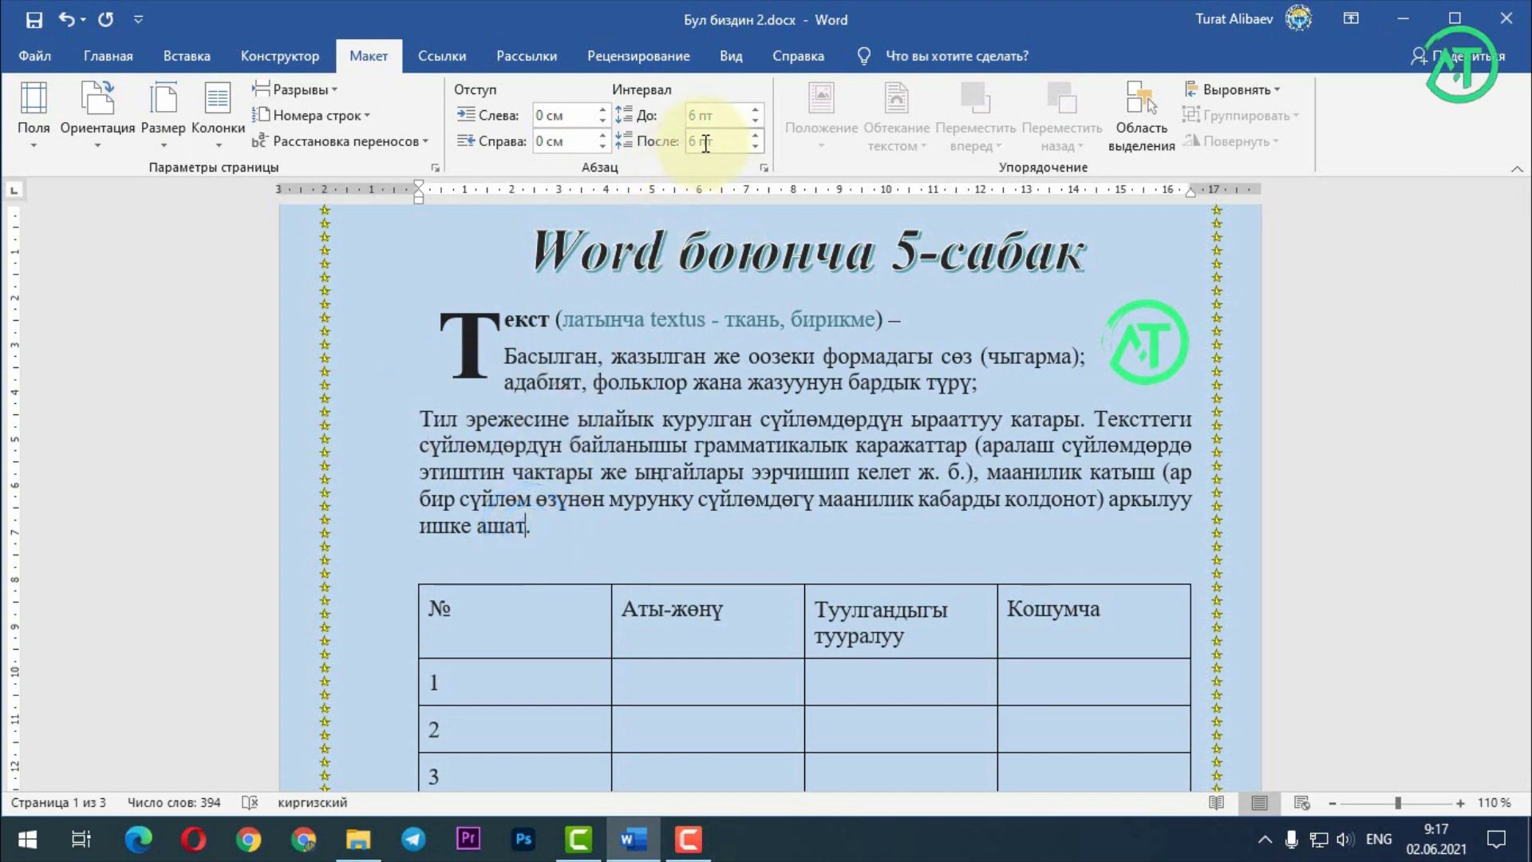
click(420, 423)
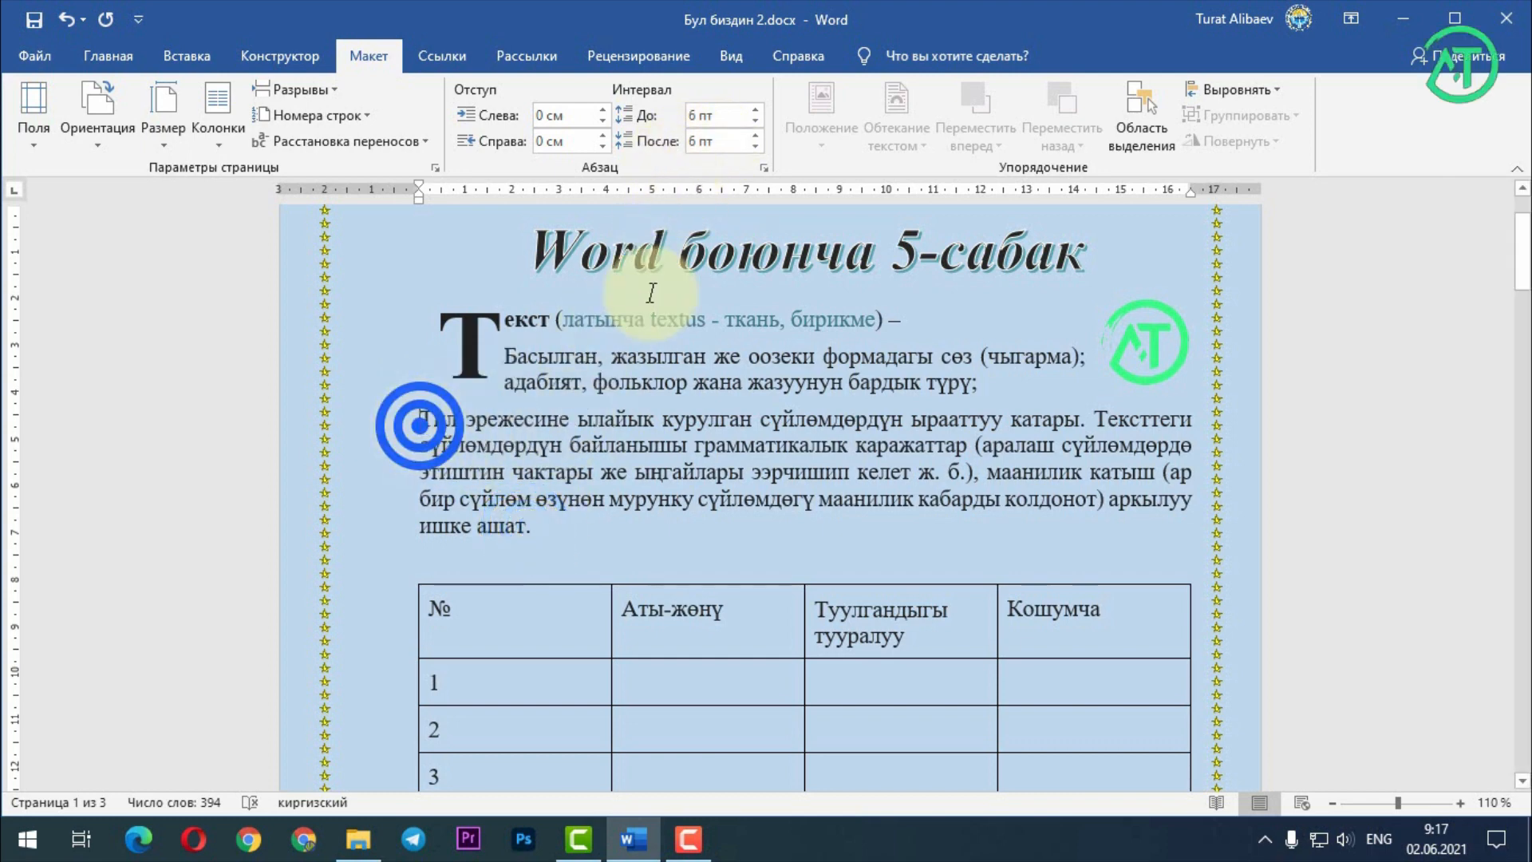
click(755, 136)
click(755, 134)
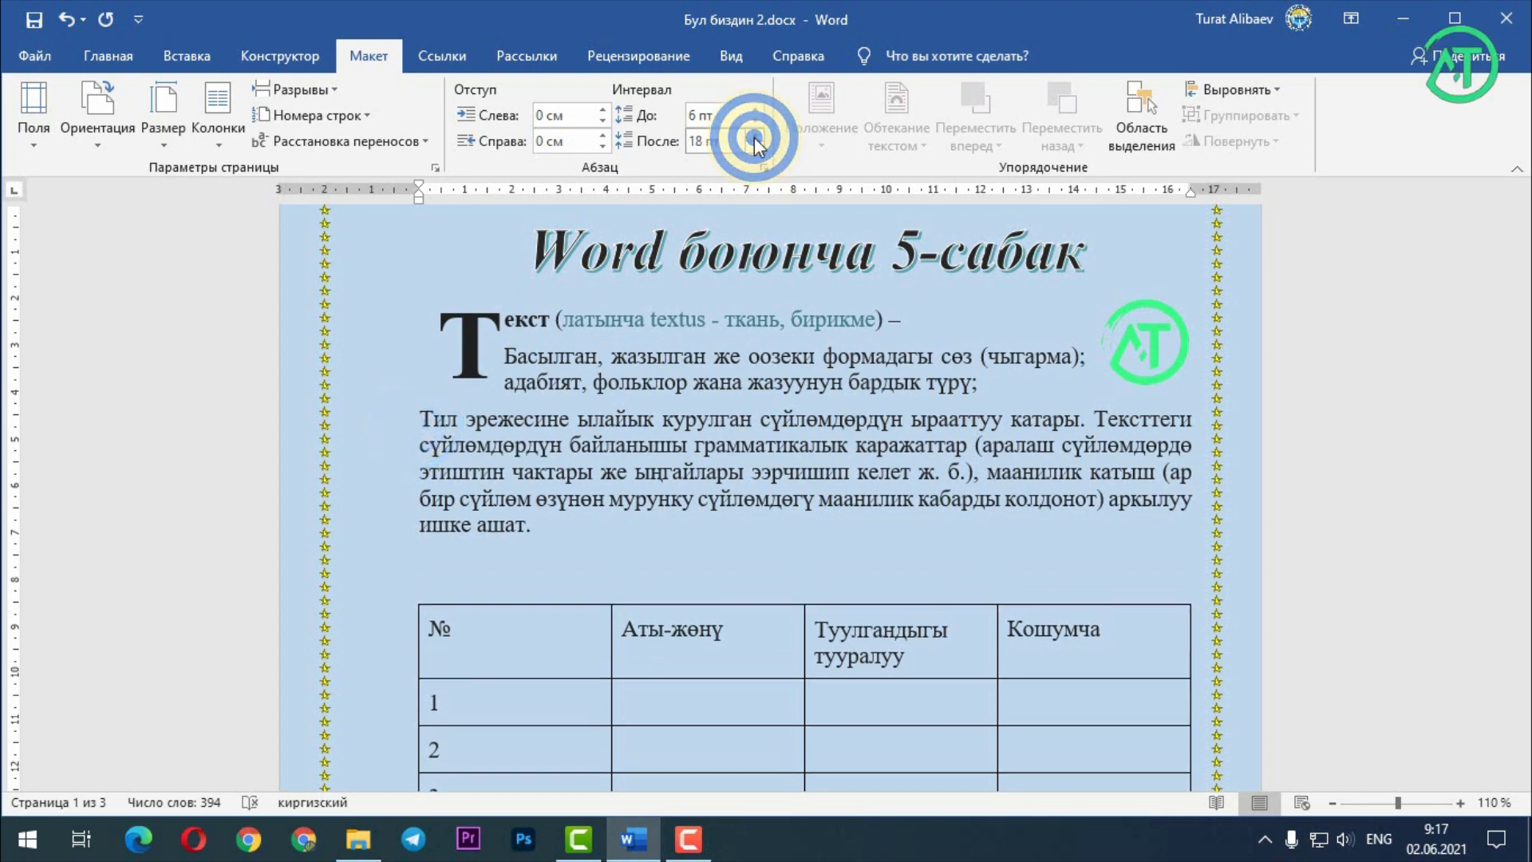
click(757, 147)
click(757, 147)
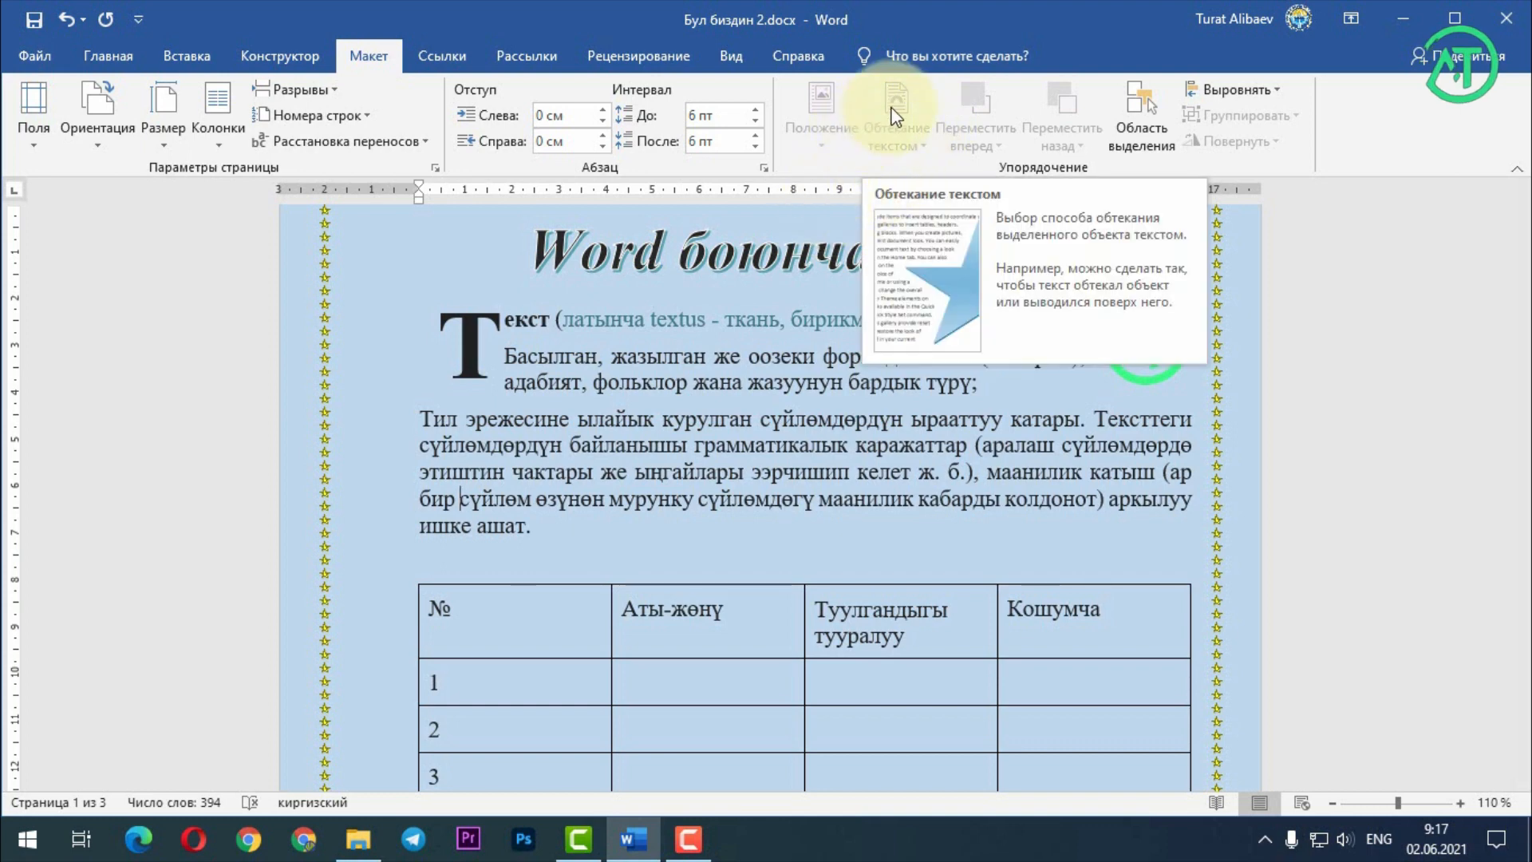
- Select the green AT logo beside the first paragraph and preview its page position (Положение) options without applying one
click(750, 380)
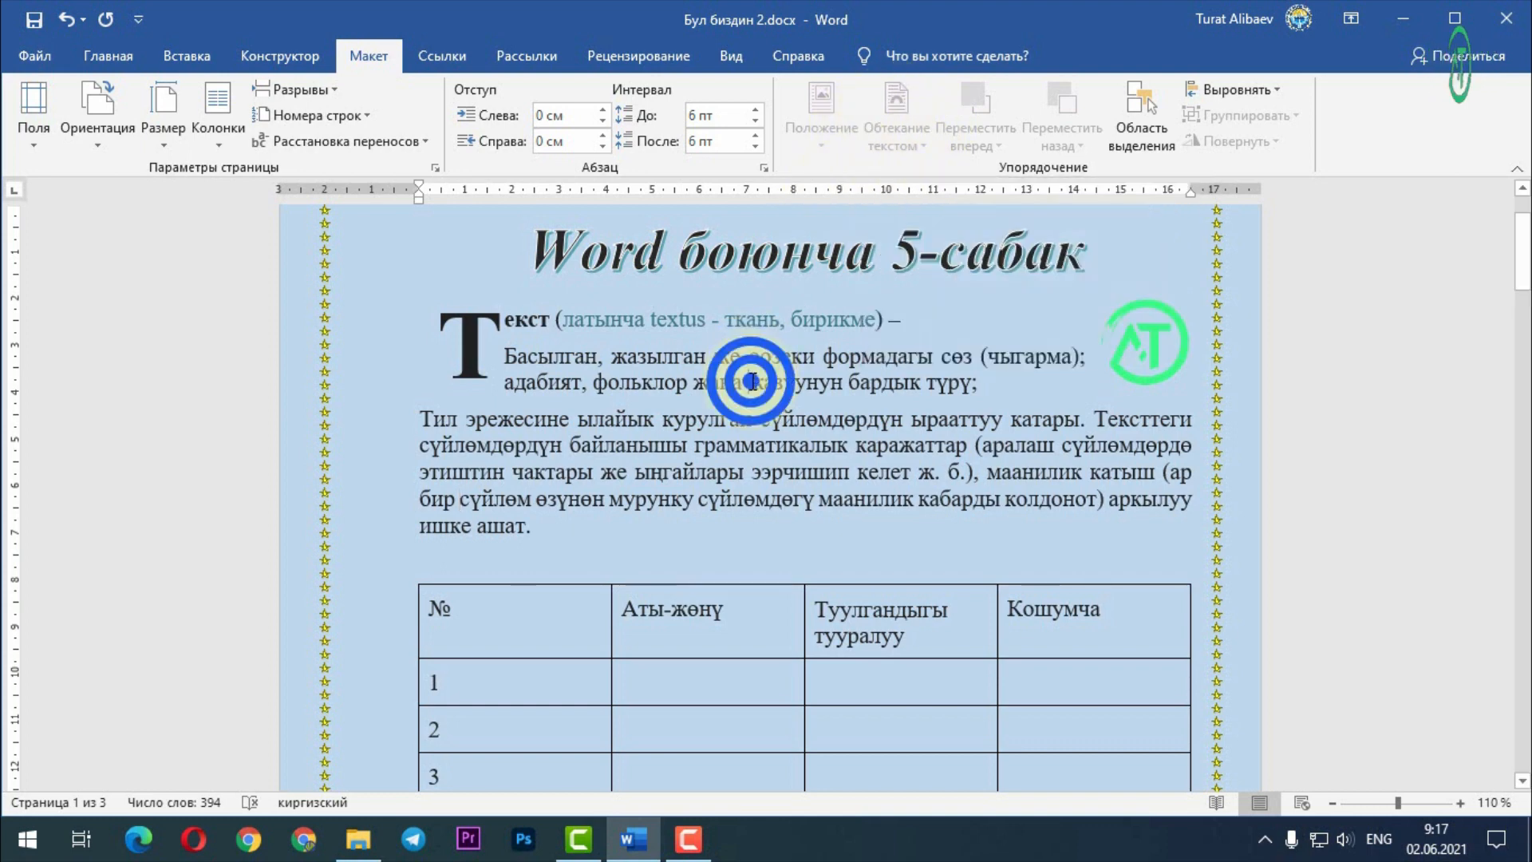
click(1149, 345)
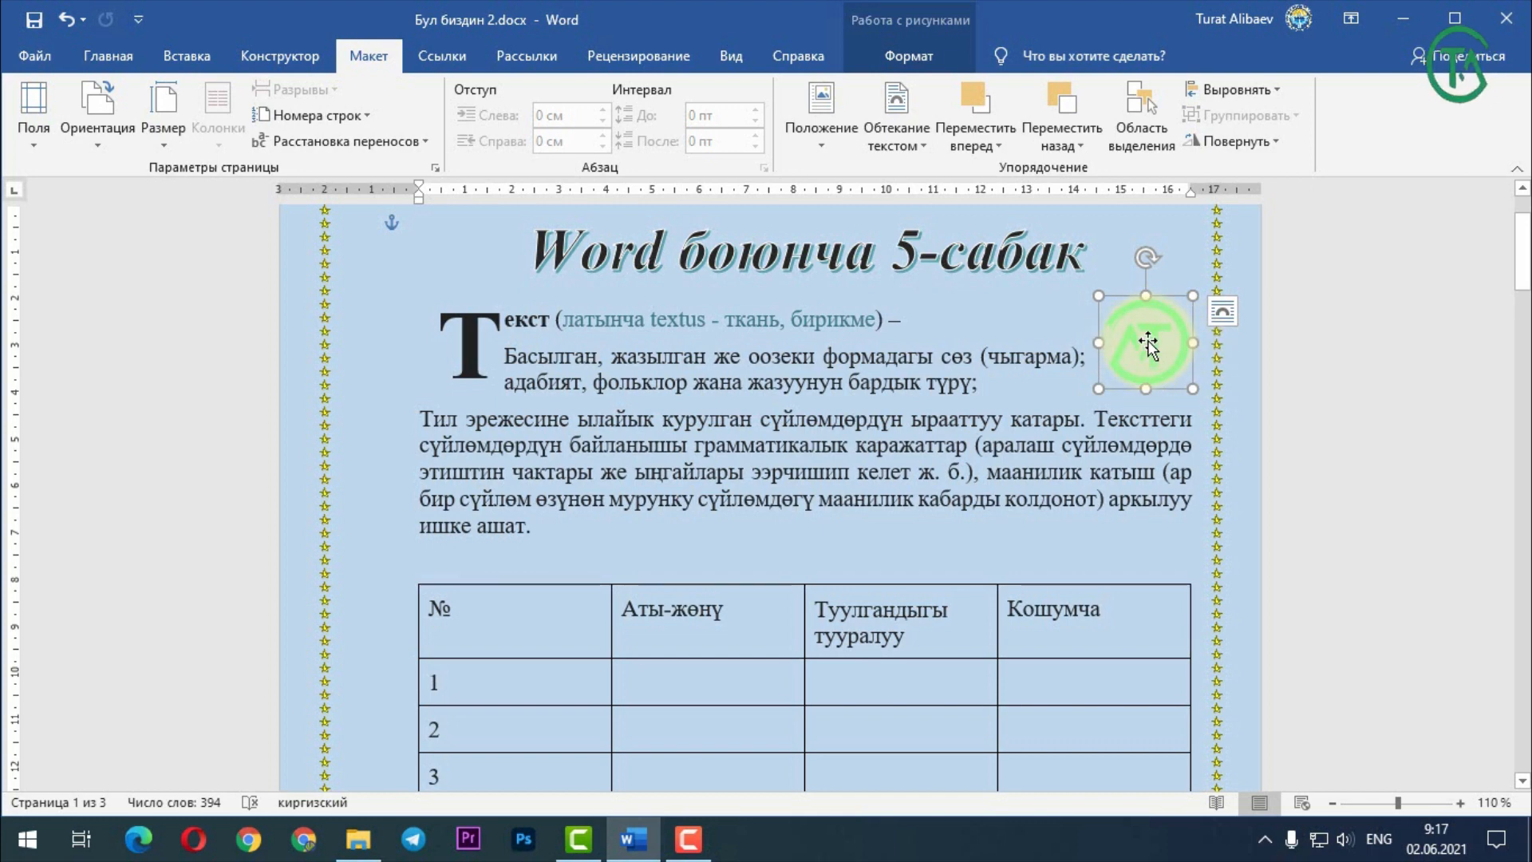
click(823, 148)
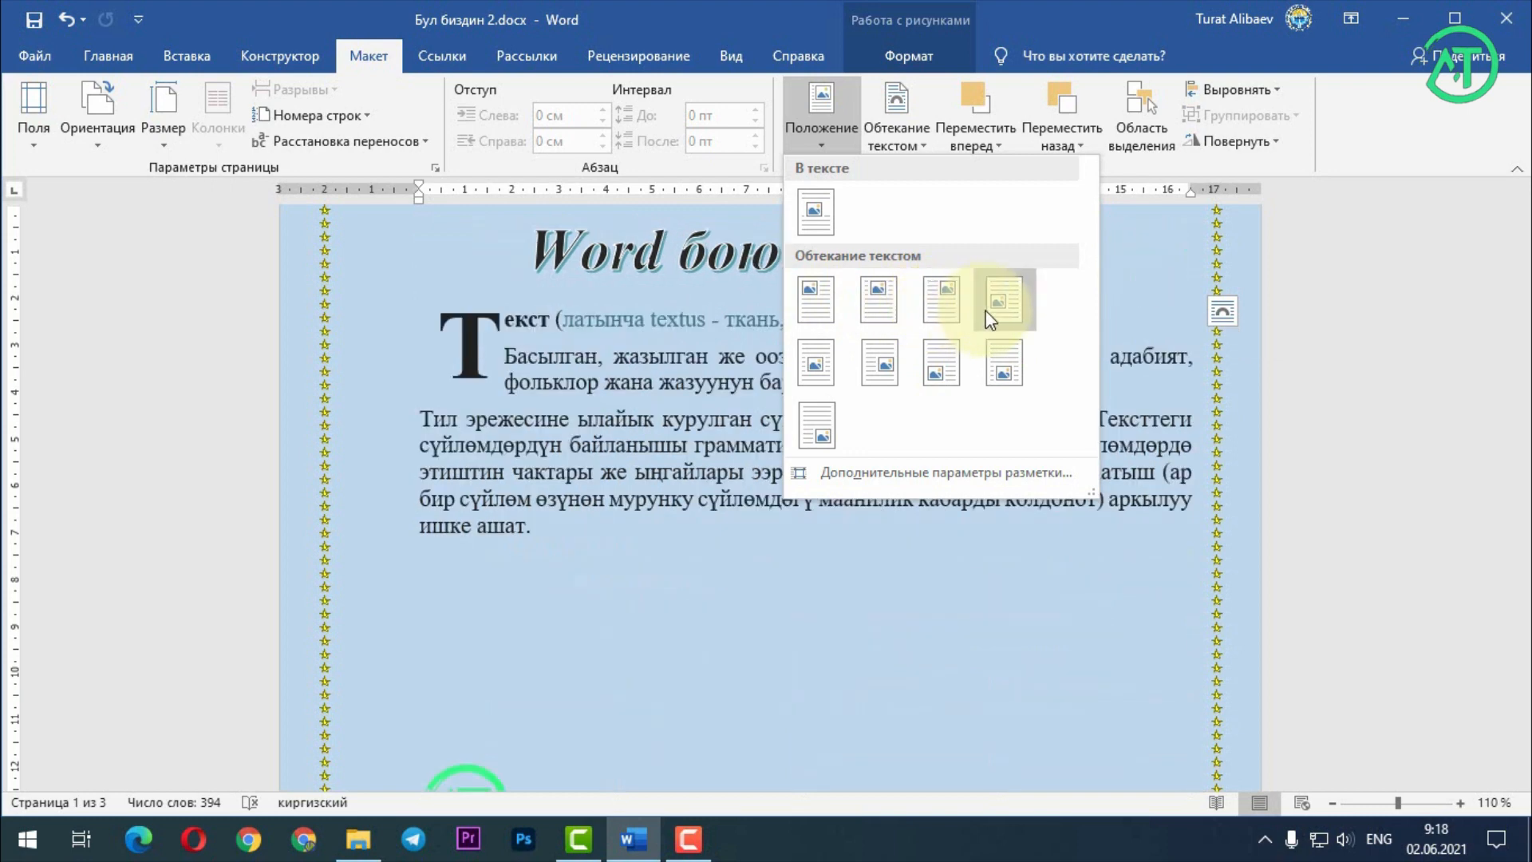
click(1157, 465)
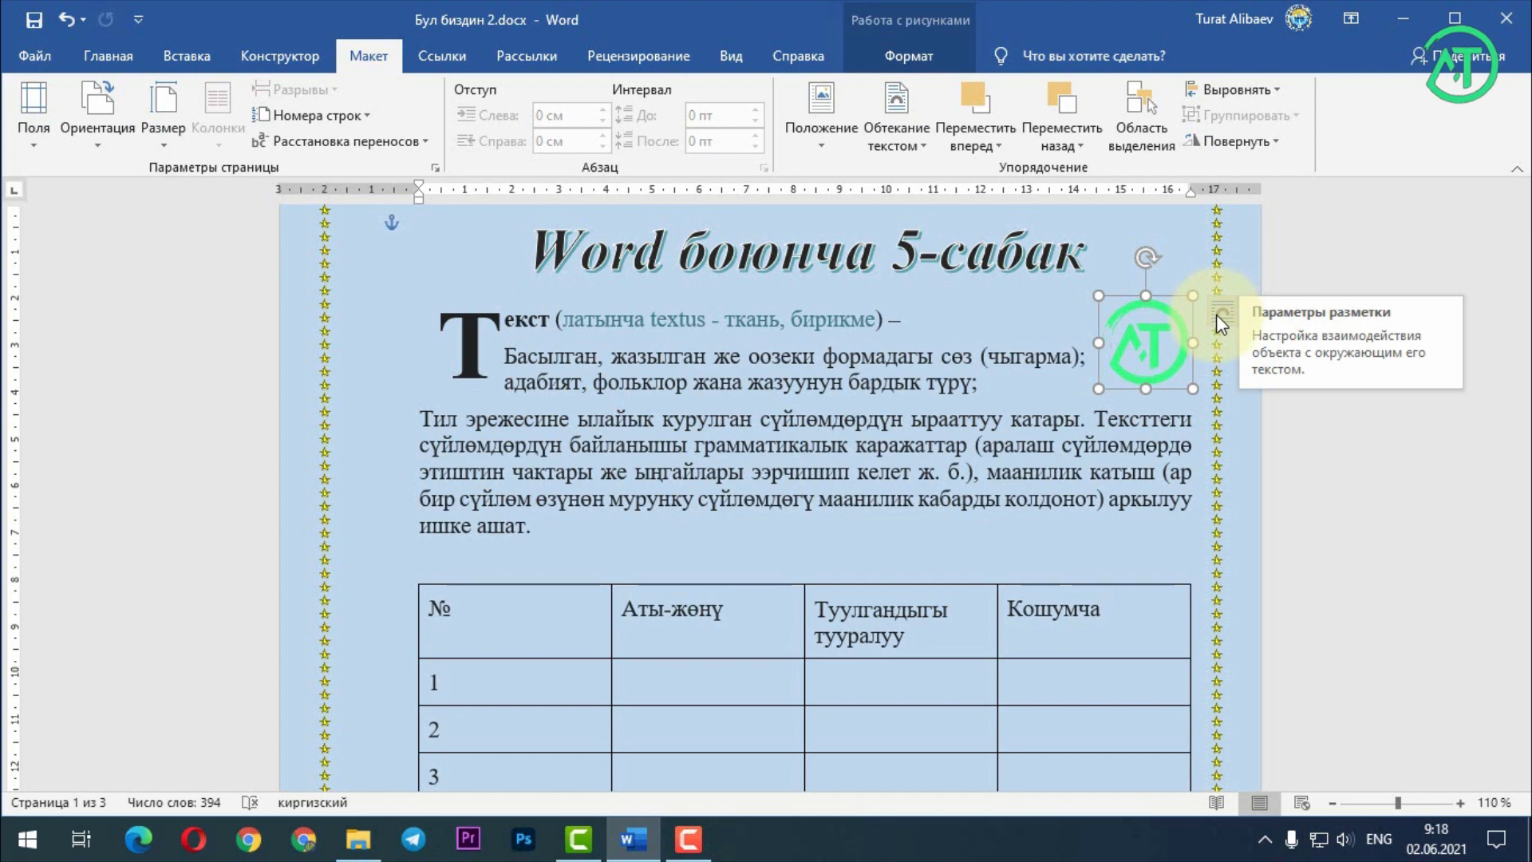
- Set the AT logo's text wrapping to По контуру and place it at the right end of the opening text lines
click(906, 146)
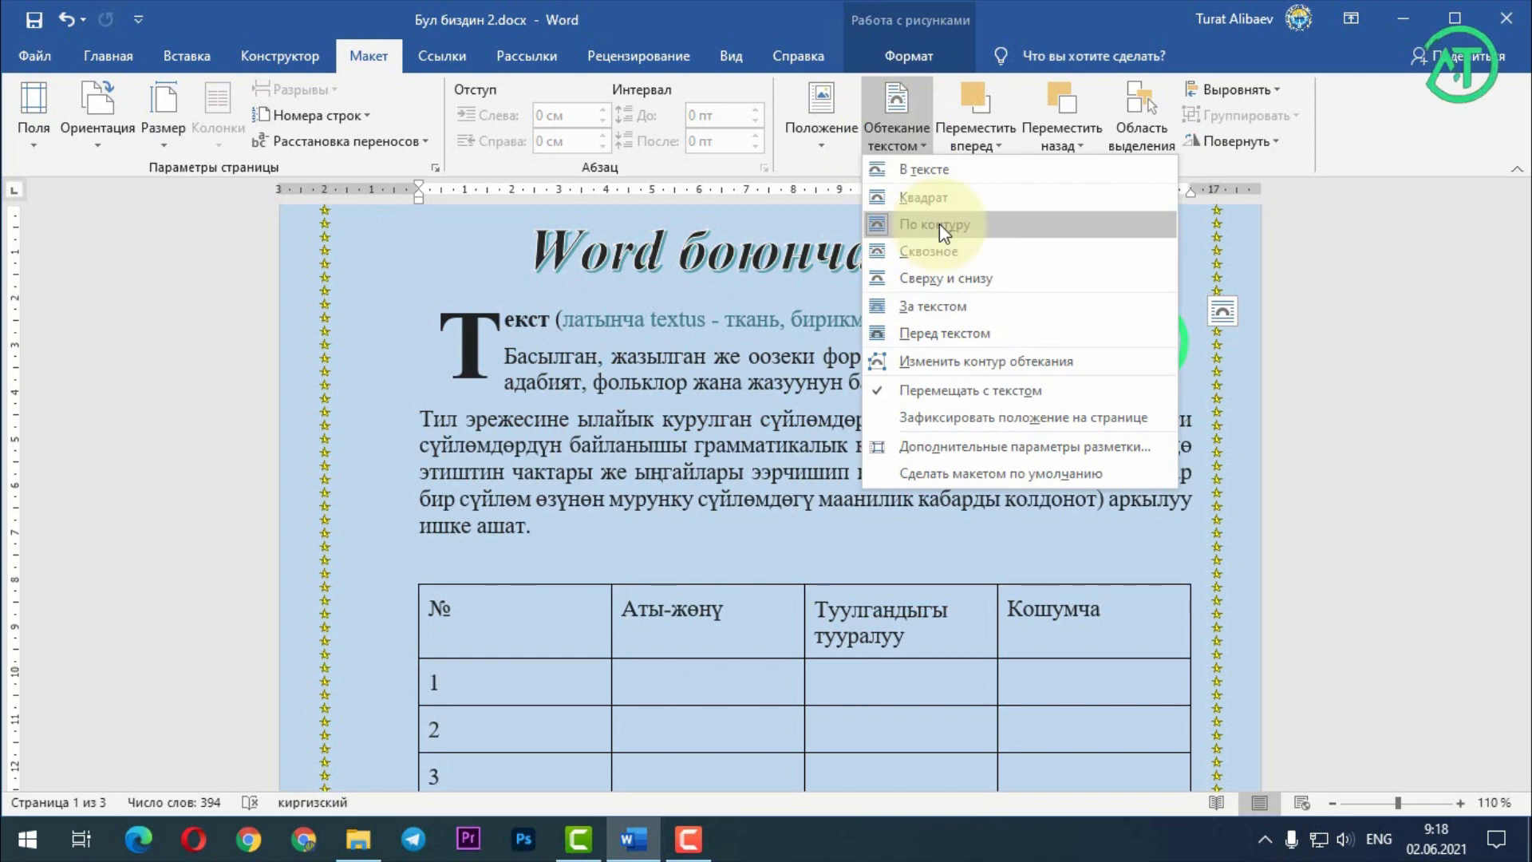
click(940, 223)
drag(1039, 371, 1130, 362)
- Try the За текстом wrapping on the AT logo, shift it slightly to the right, and set the wrapping back to По контуру
click(897, 138)
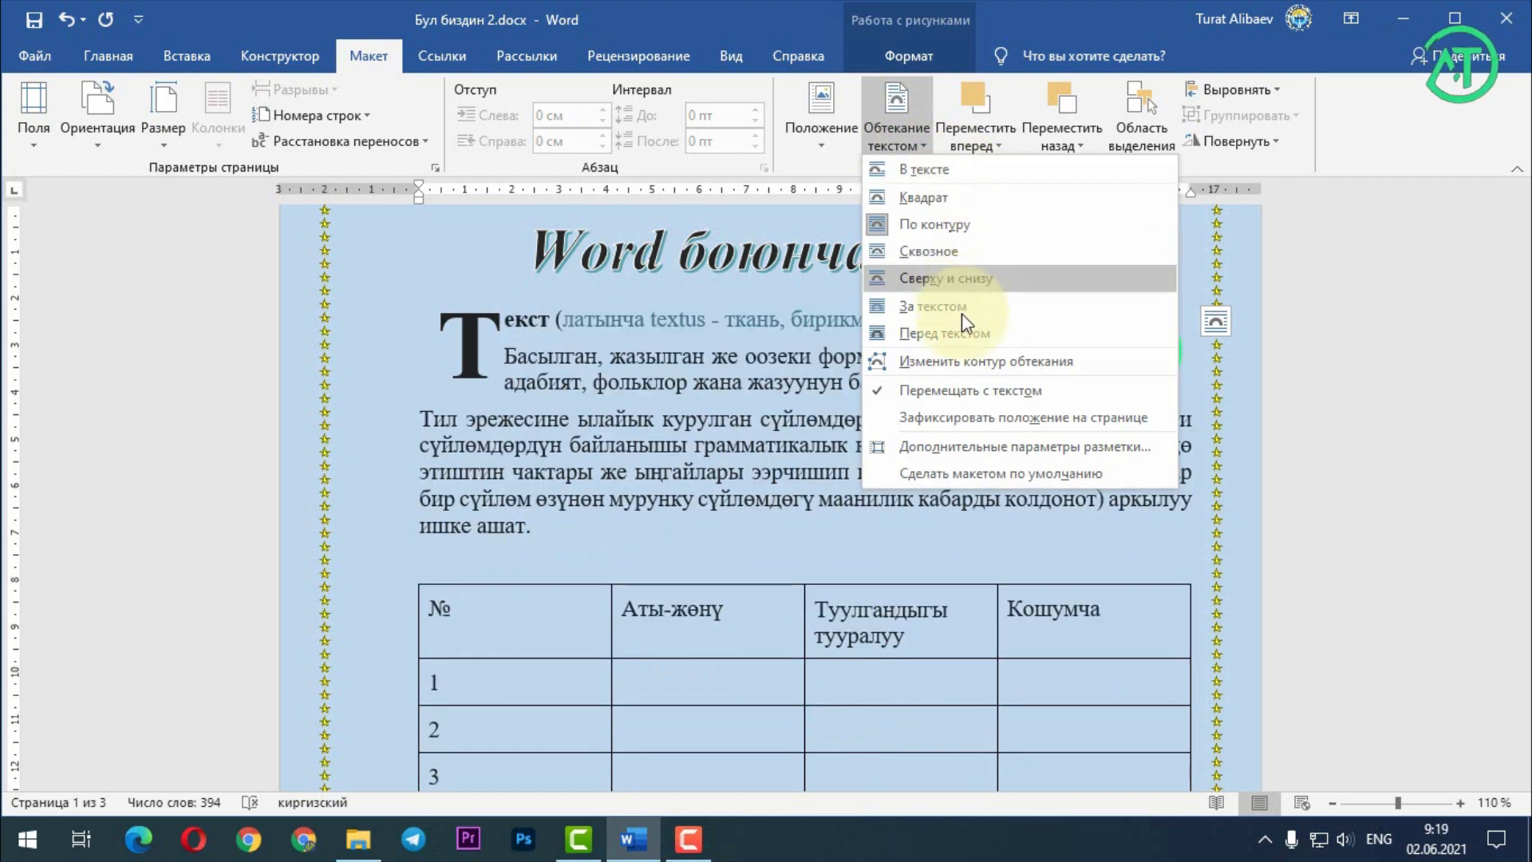
click(965, 305)
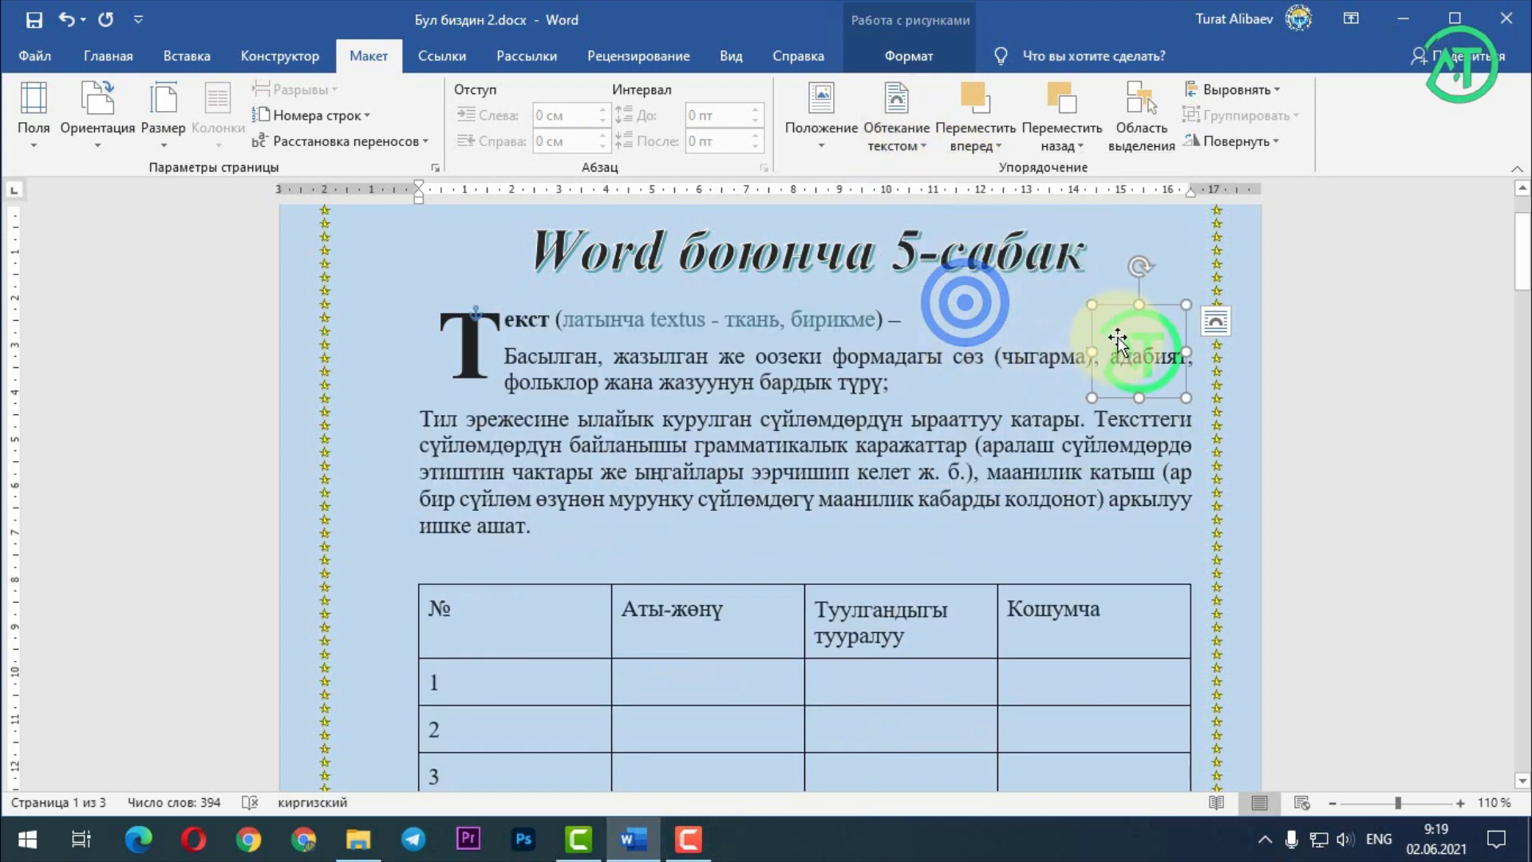
mouse_move(1157, 335)
mouse_down()
mouse_move(1122, 328)
mouse_move(1167, 332)
mouse_up()
click(897, 145)
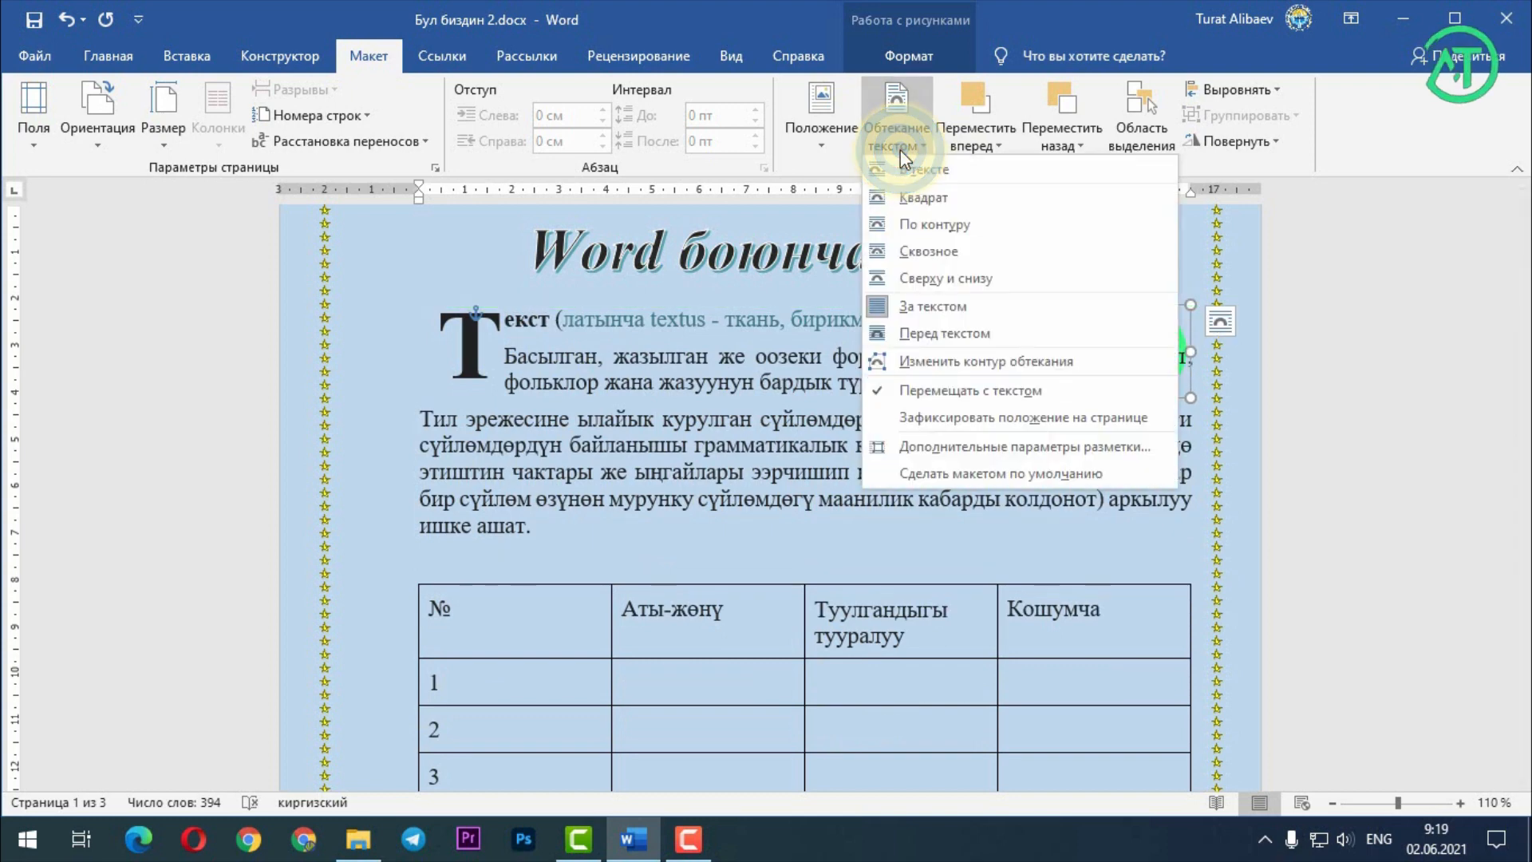
click(942, 226)
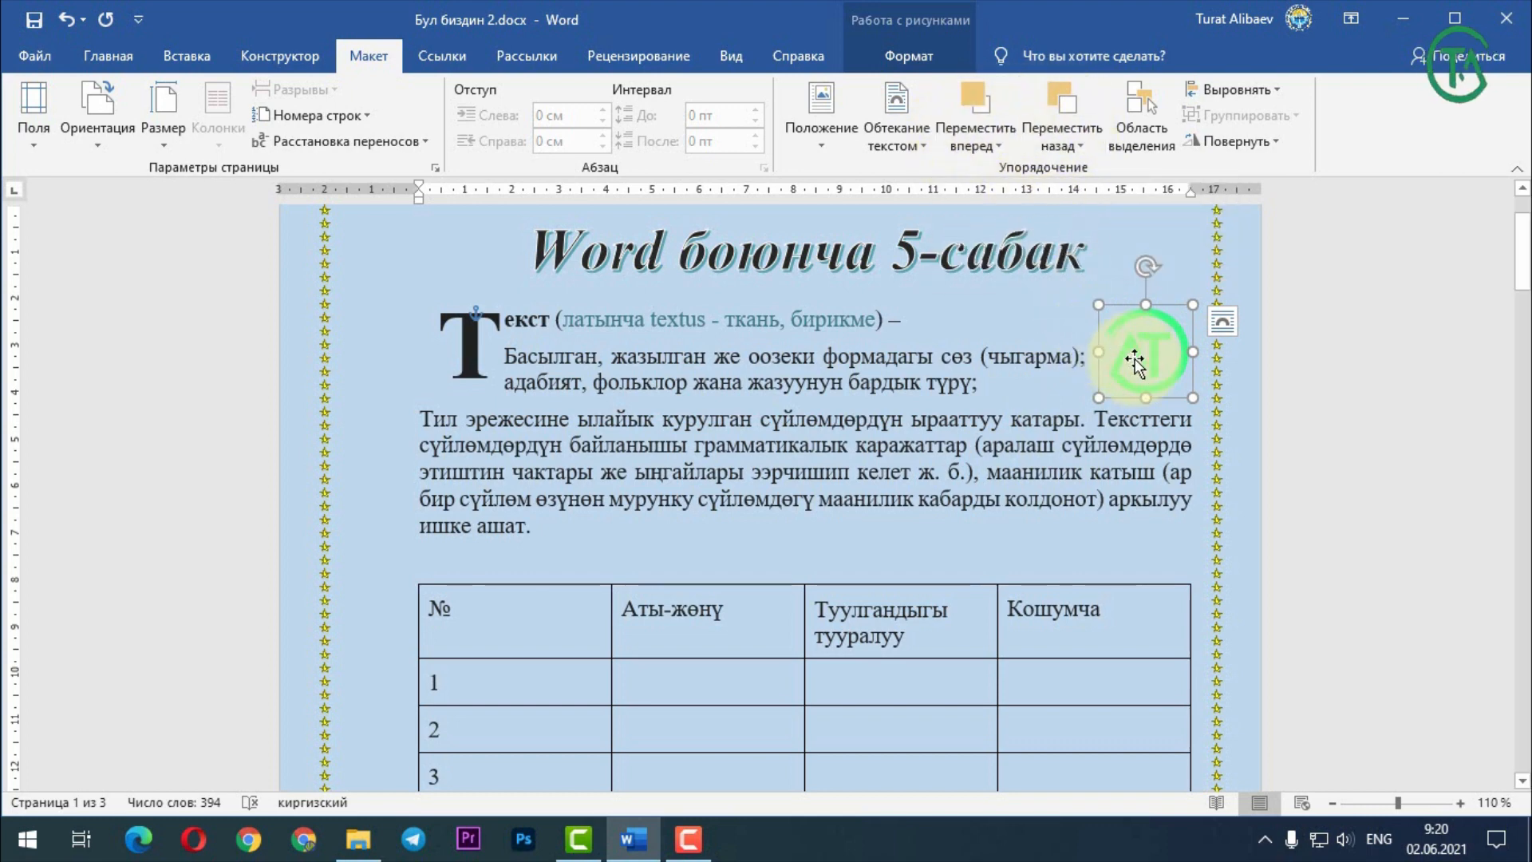
- Review the forward and backward ordering options for the AT logo and send it to the back (На задний план)
scroll(1043, 296, up, 3)
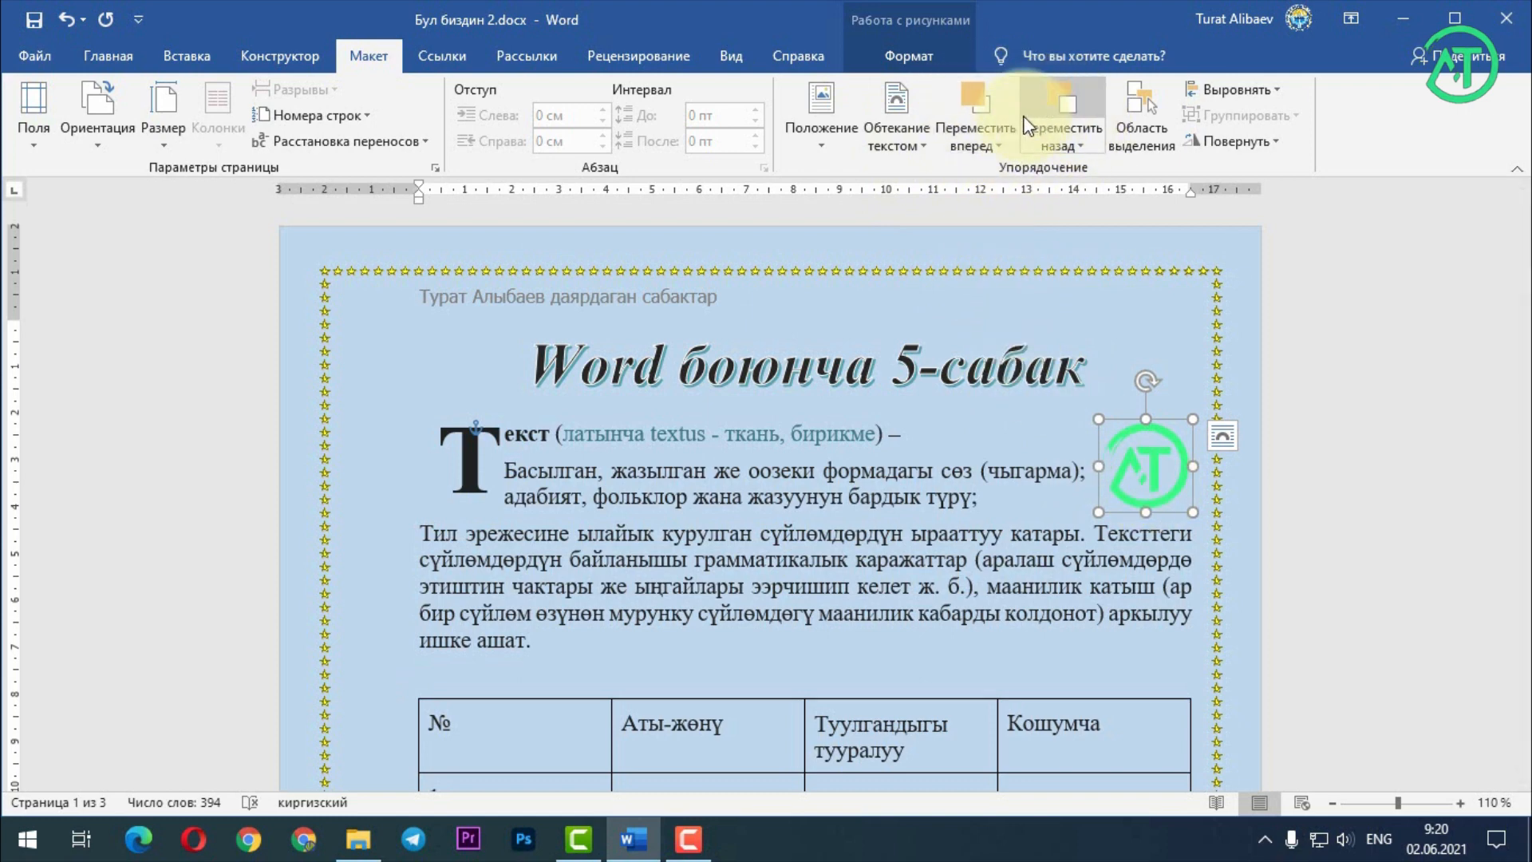
click(994, 145)
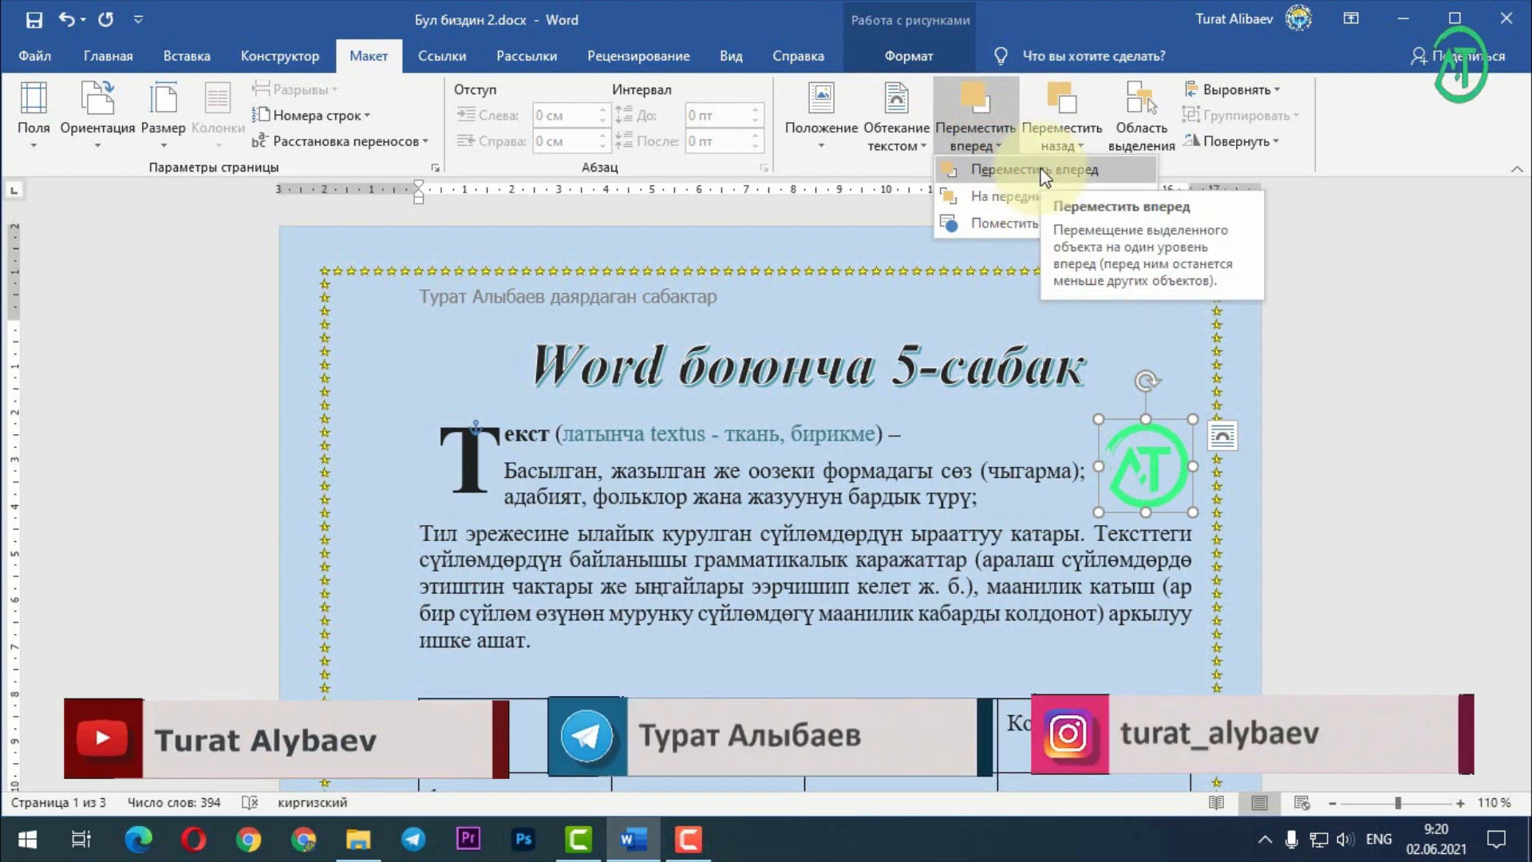
click(1077, 149)
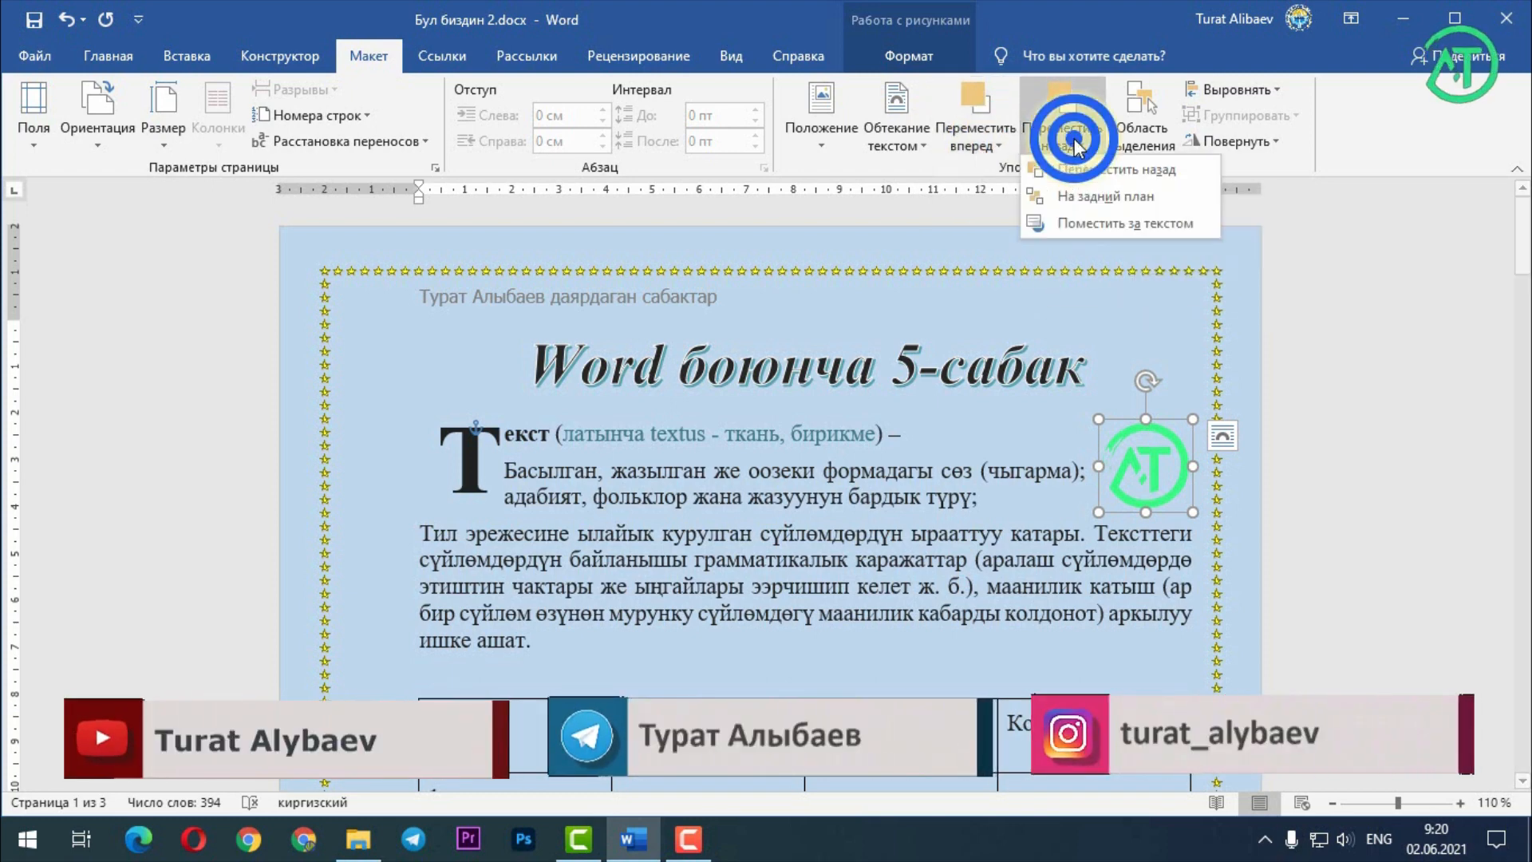
click(1098, 204)
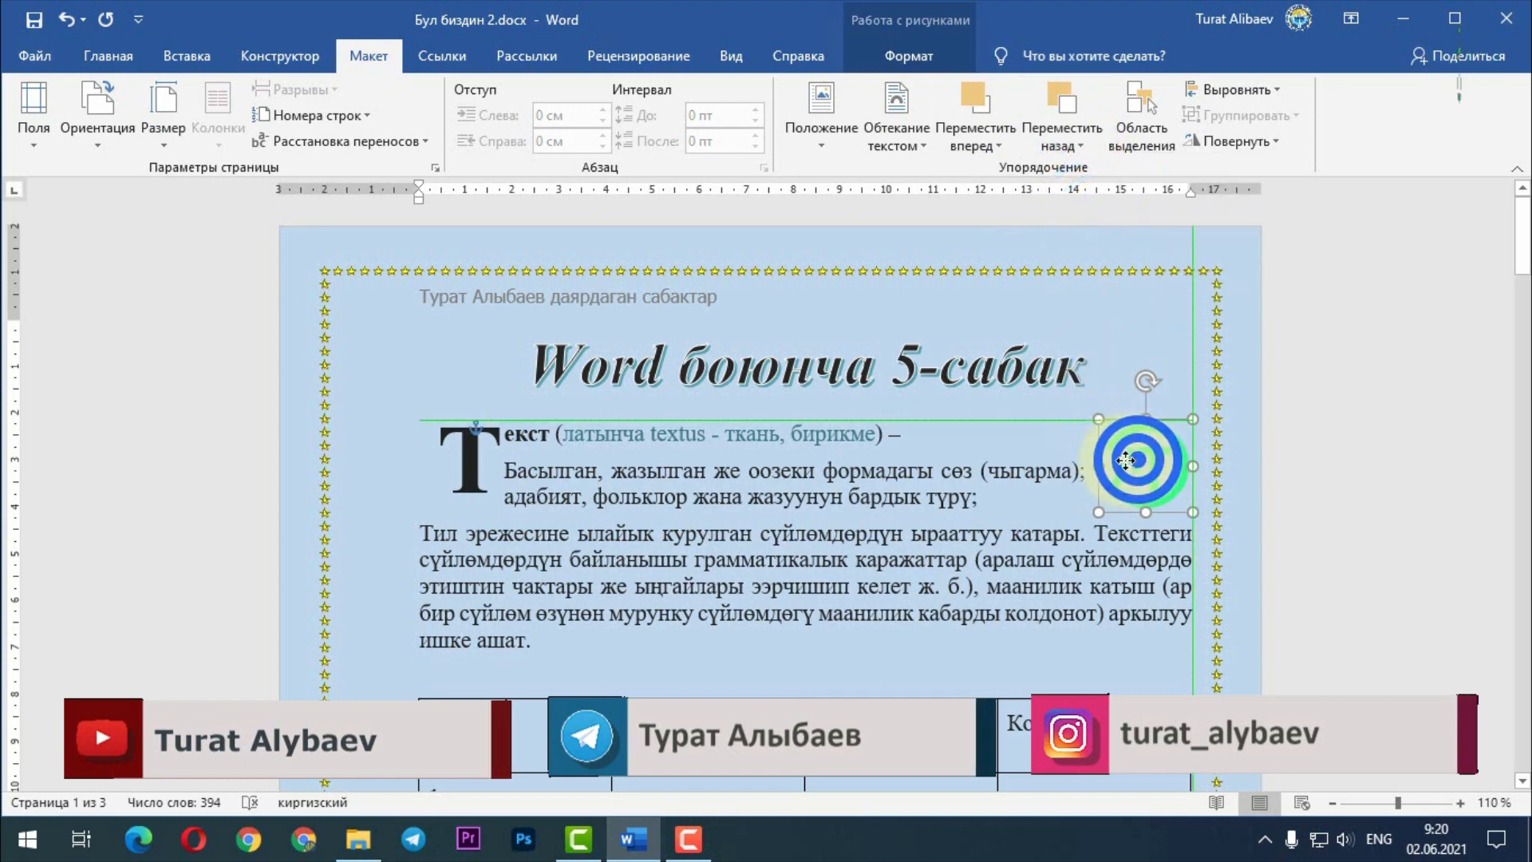
click(1062, 139)
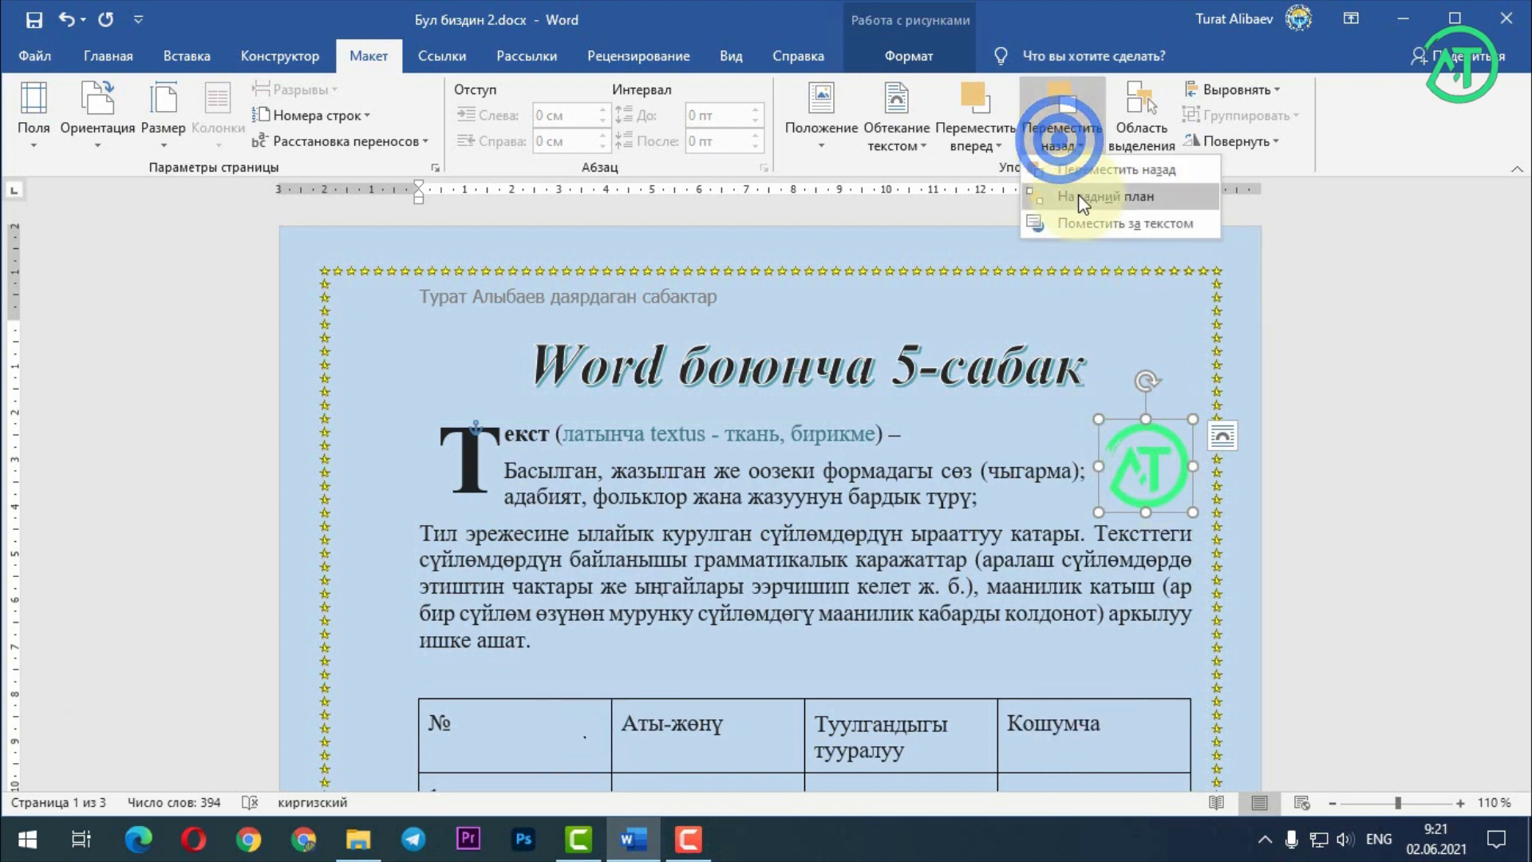
click(1073, 195)
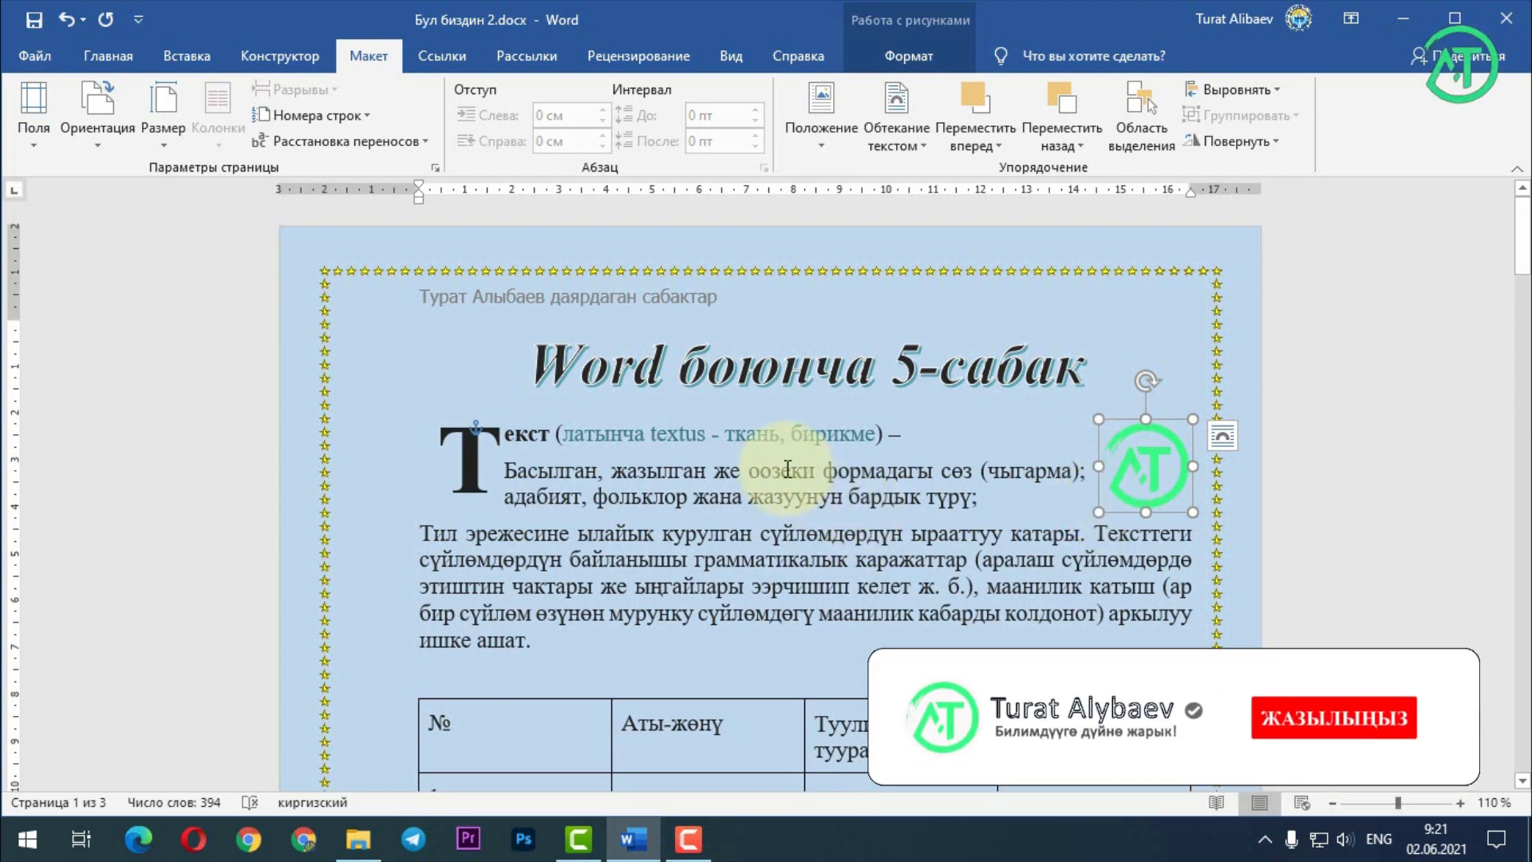
- Compare which arrangement and picture formatting commands are available with the body text active and with the AT logo selected
click(699, 479)
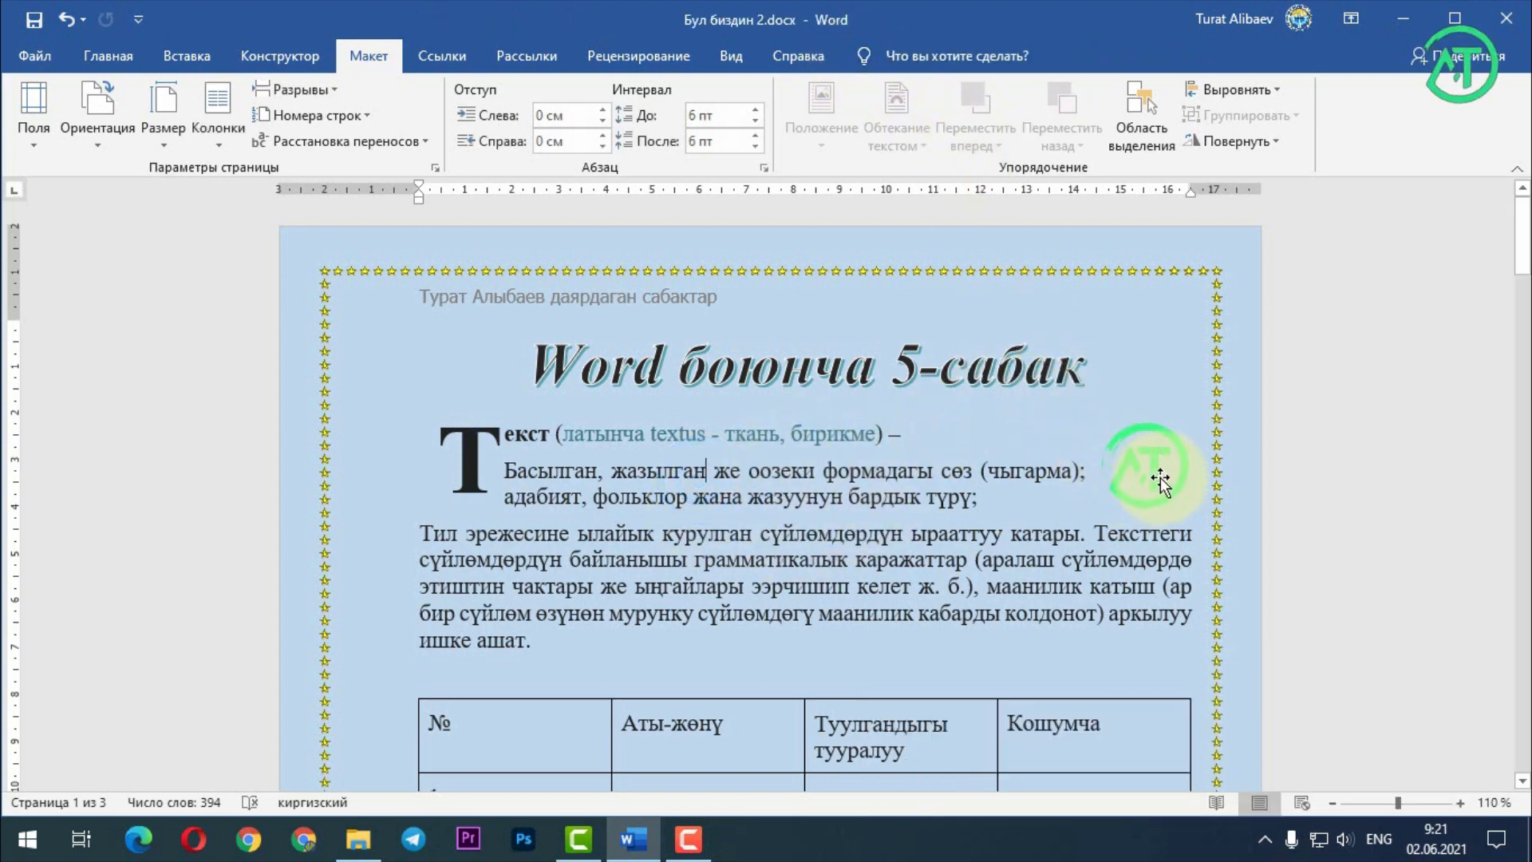
click(1152, 459)
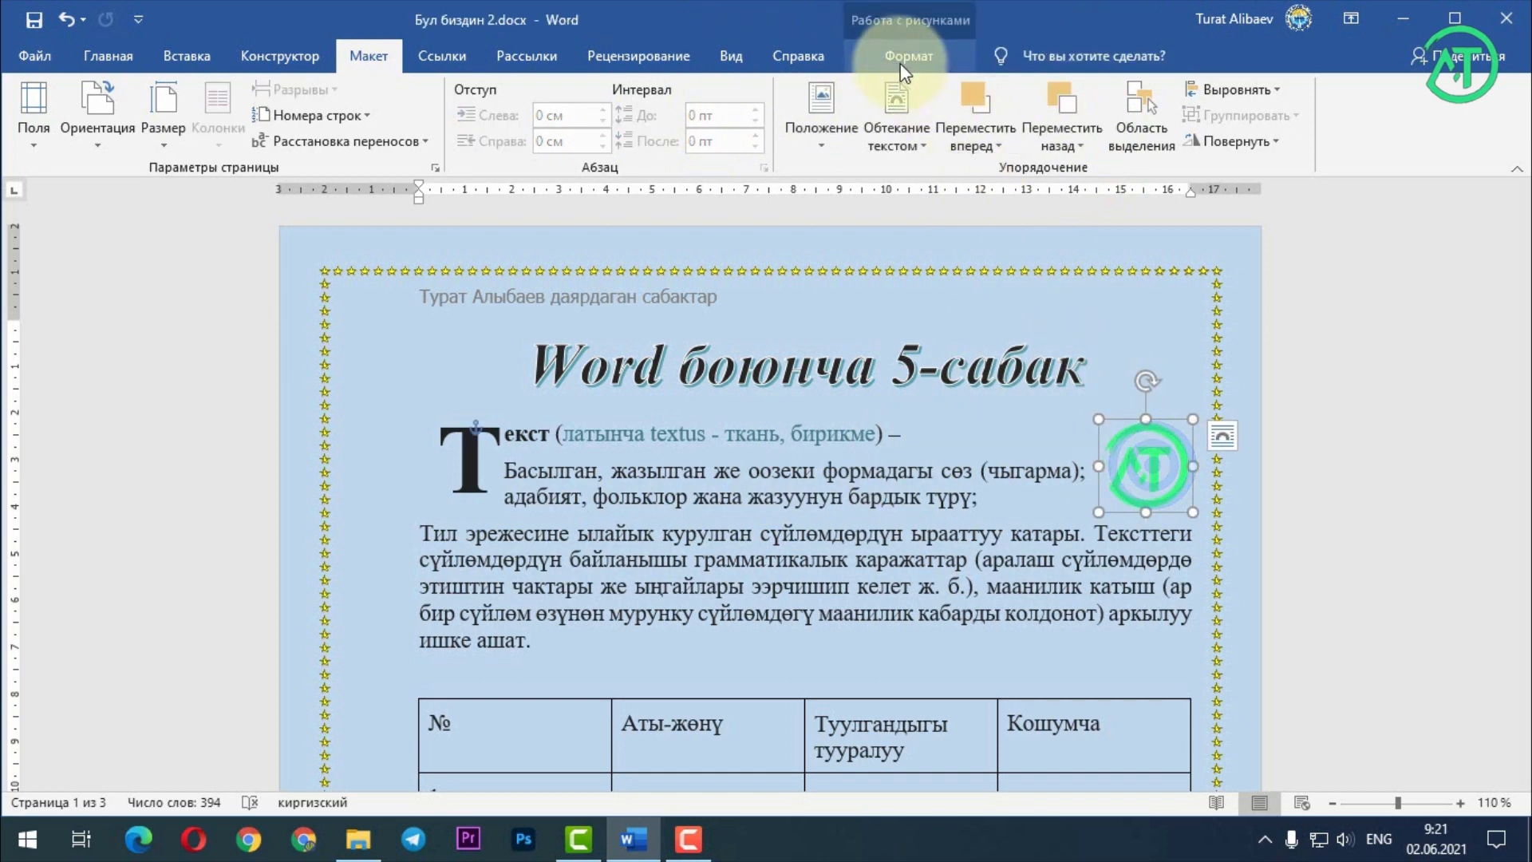
click(806, 481)
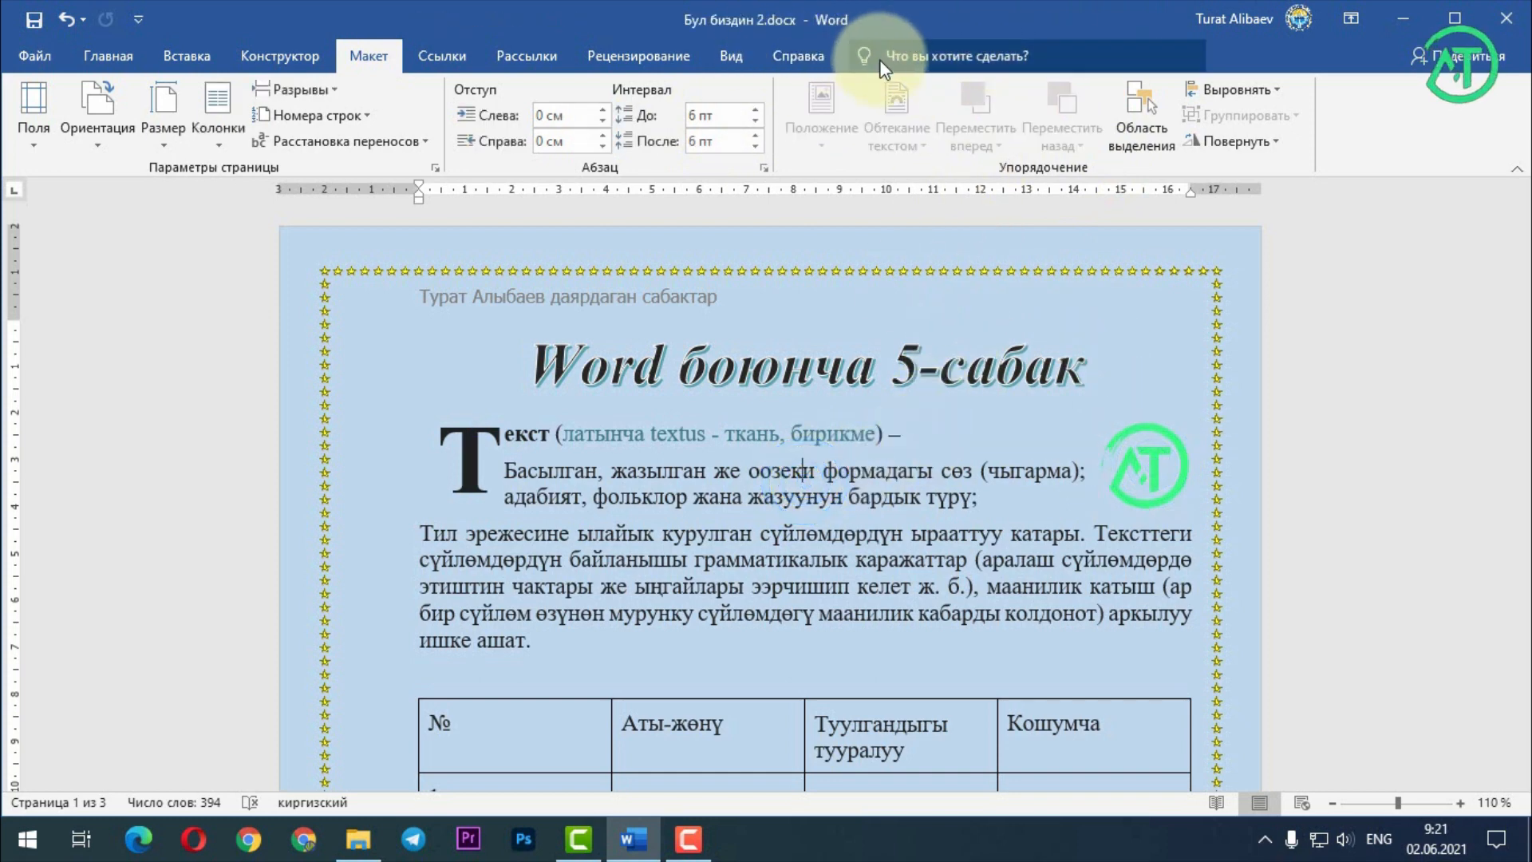
click(1147, 457)
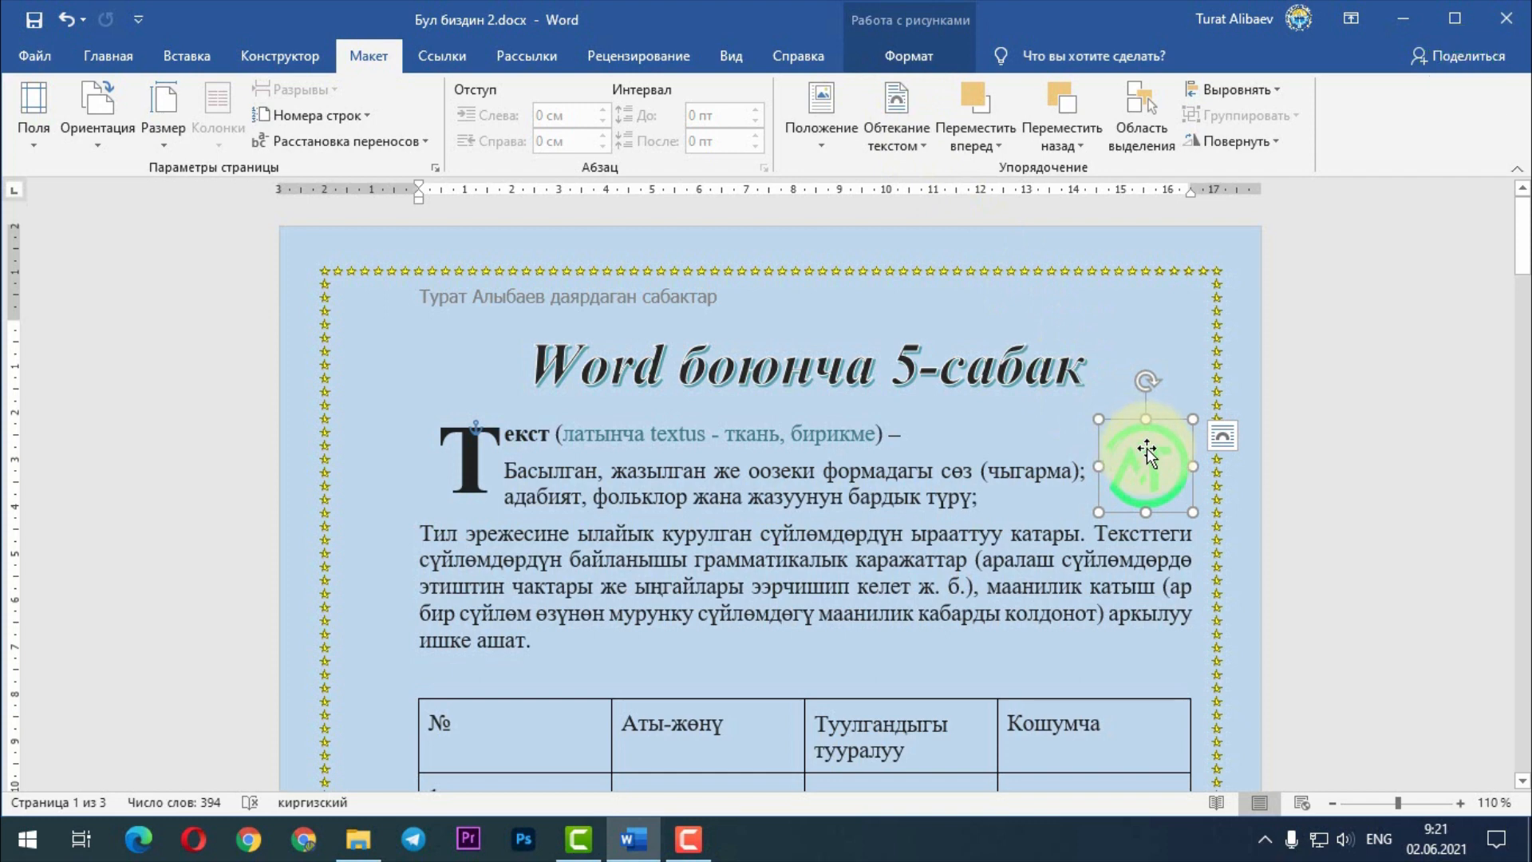
- Align the AT logo to the centre (по центру), and return it to right alignment (по правому краю) within the margins
click(1236, 142)
click(1272, 92)
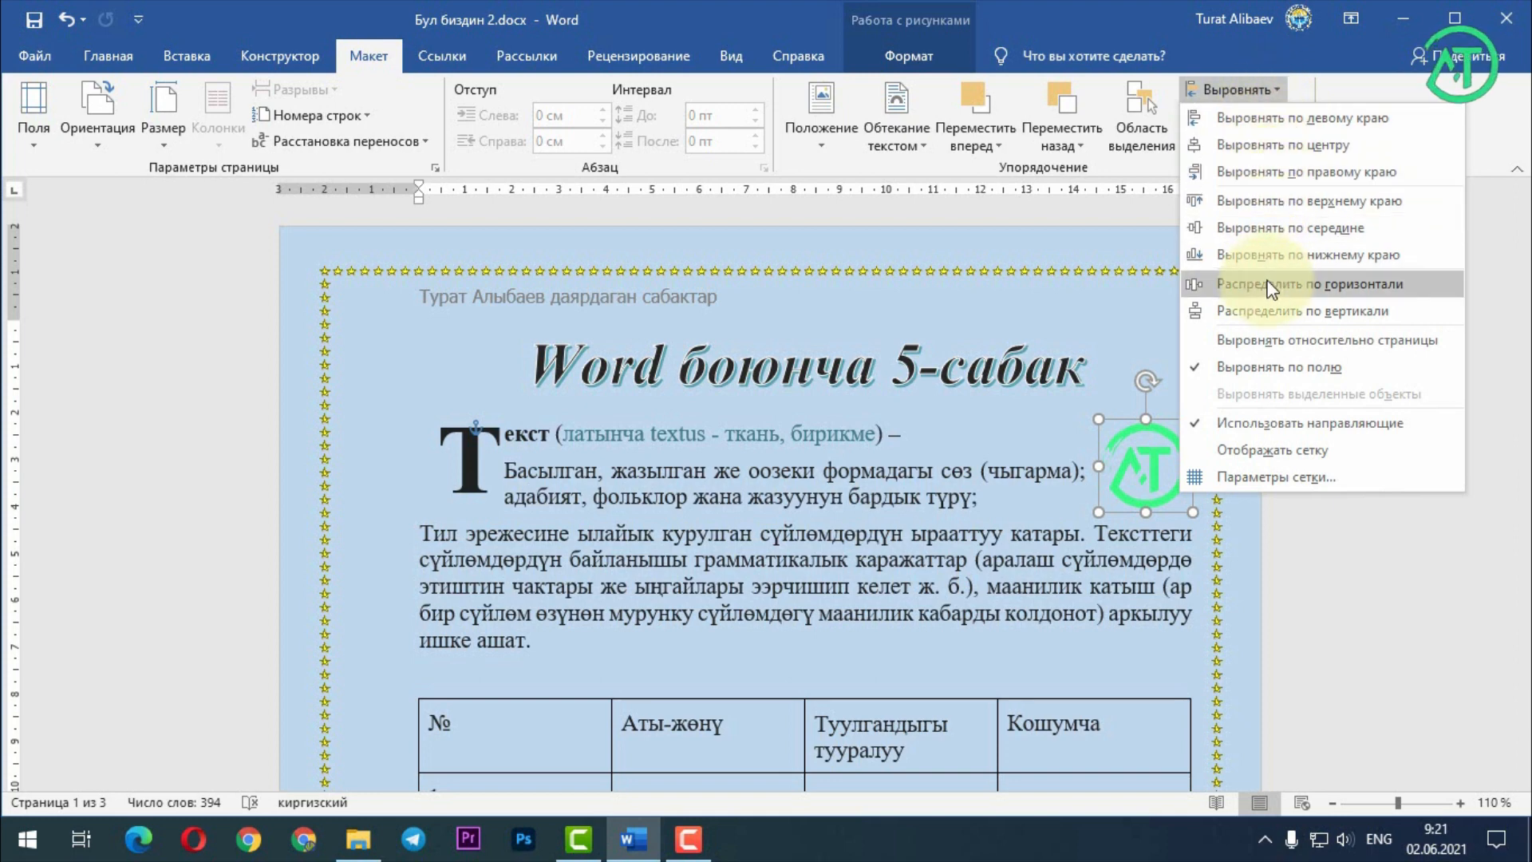
click(1262, 145)
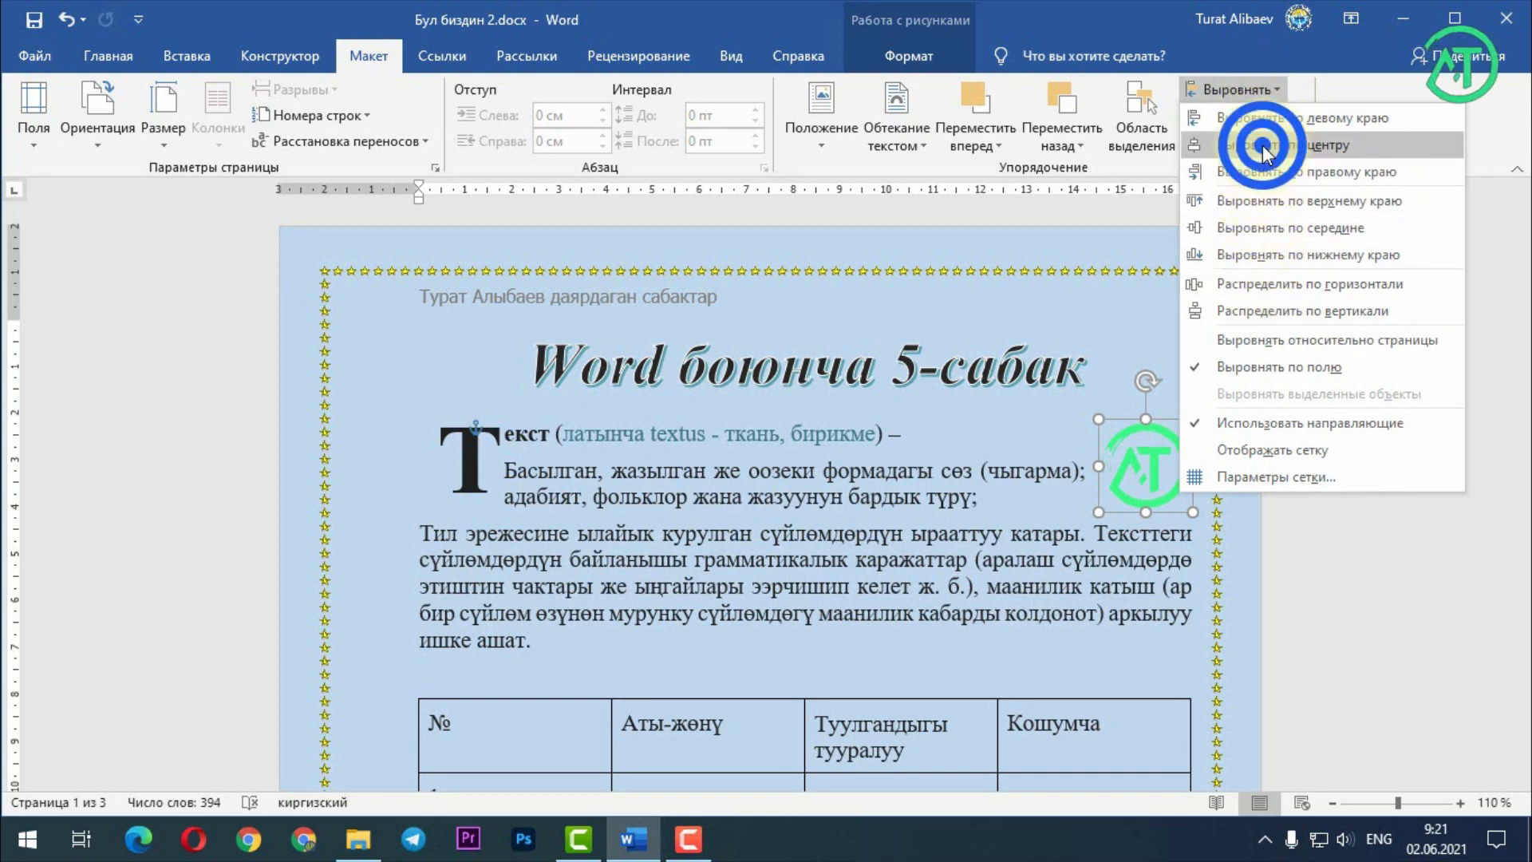
click(1262, 145)
click(1259, 92)
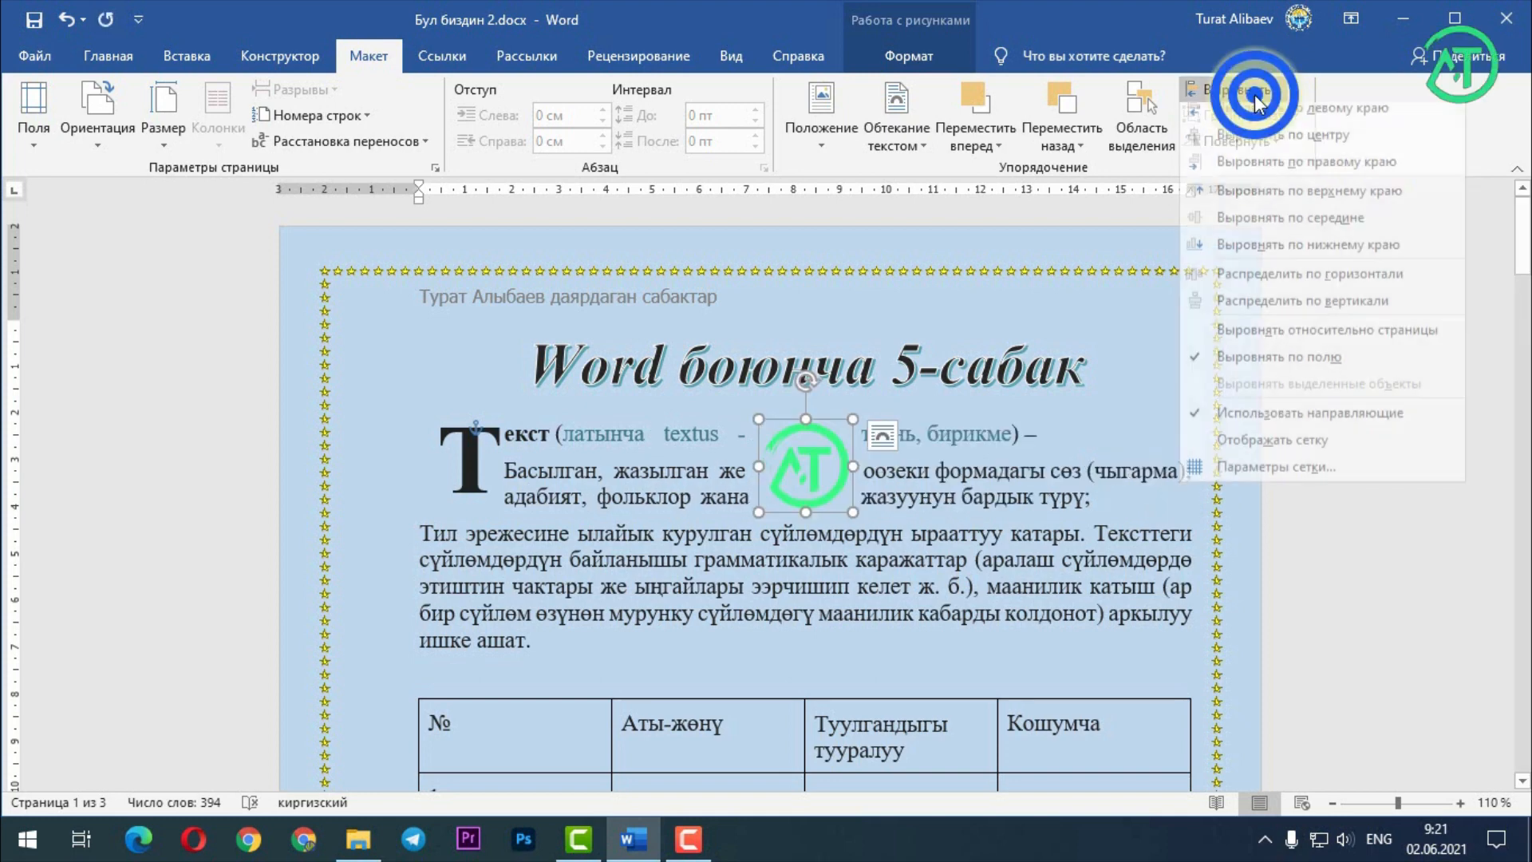
click(1256, 173)
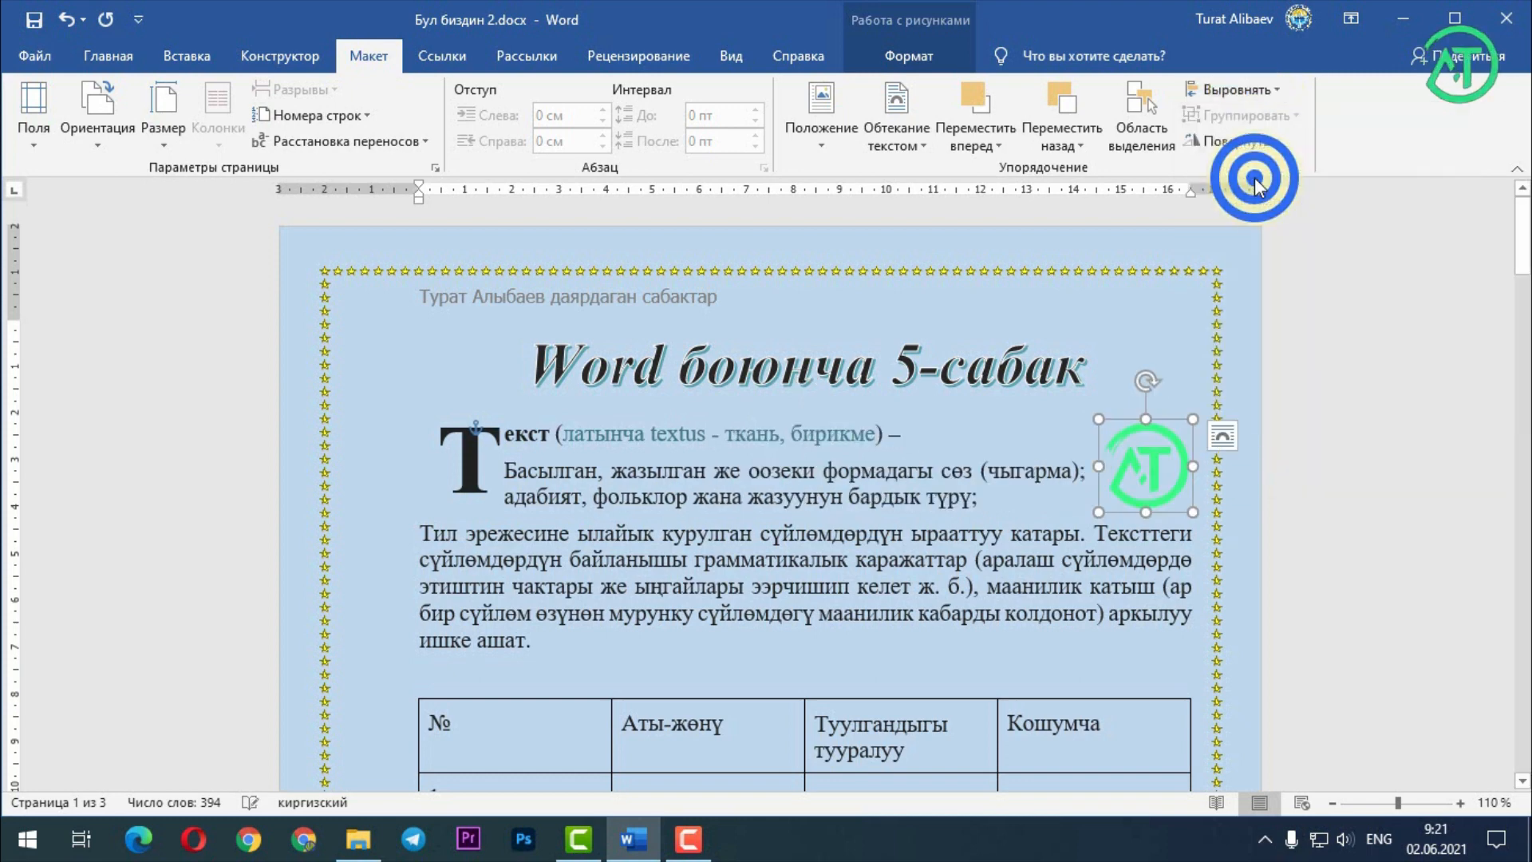
- Rotate the AT logo 90° to the right, undo the rotation, and deselect the logo
click(1242, 142)
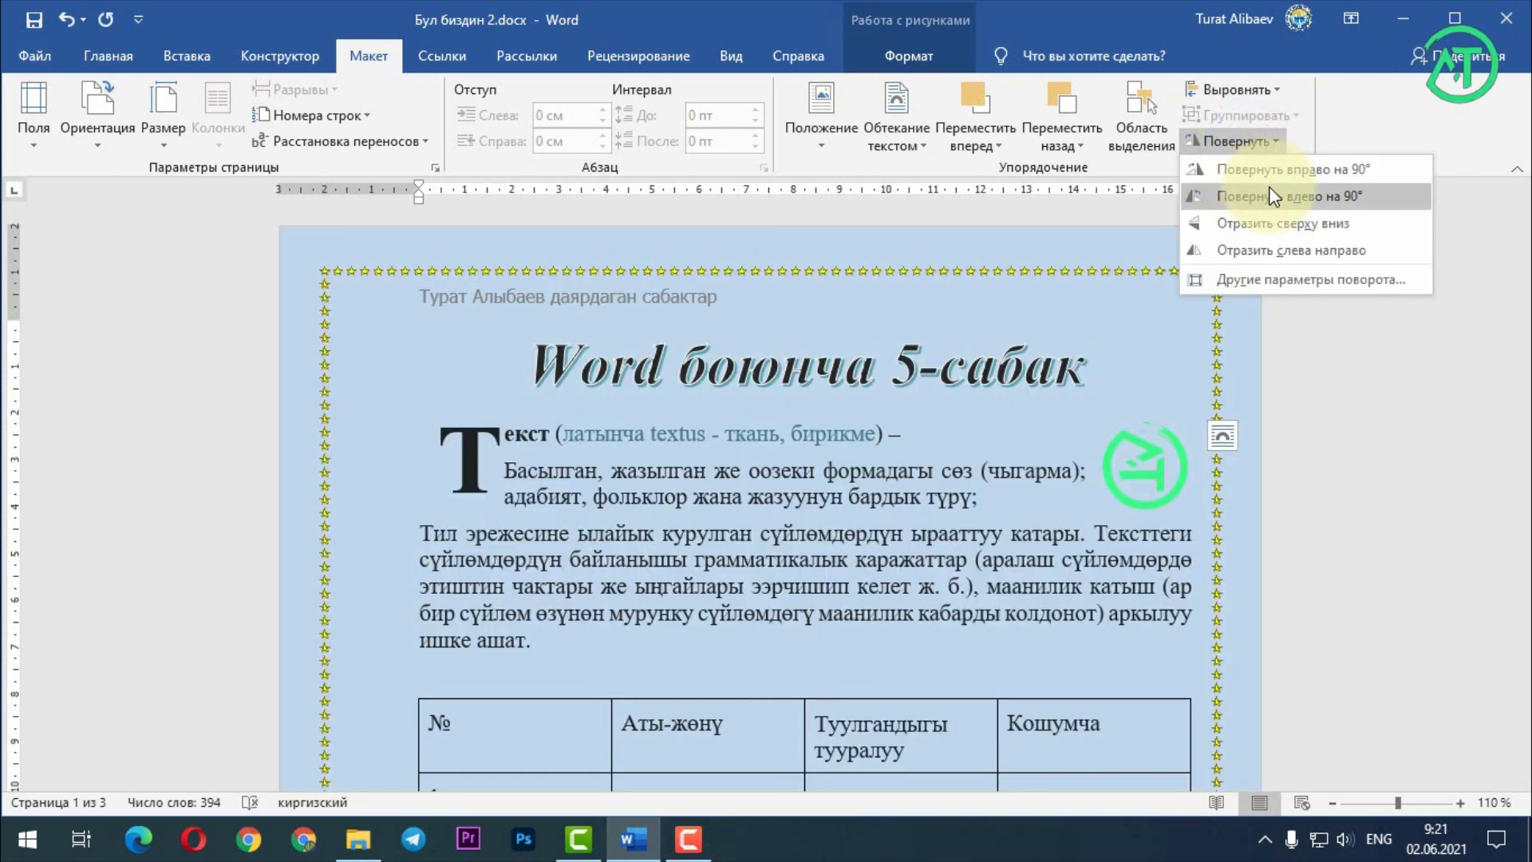
click(1271, 176)
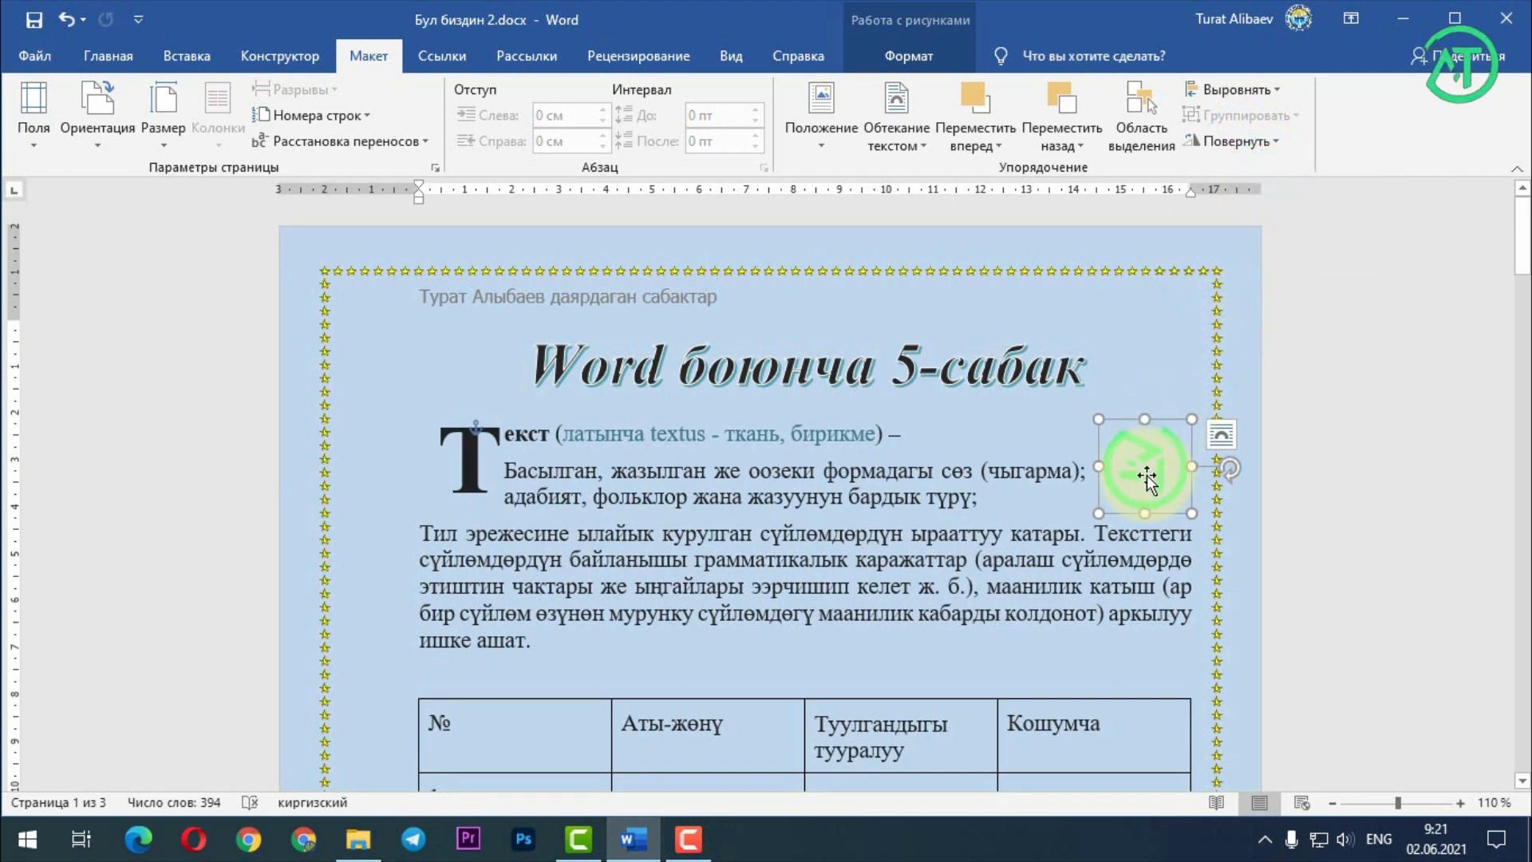
key(ctrl+z)
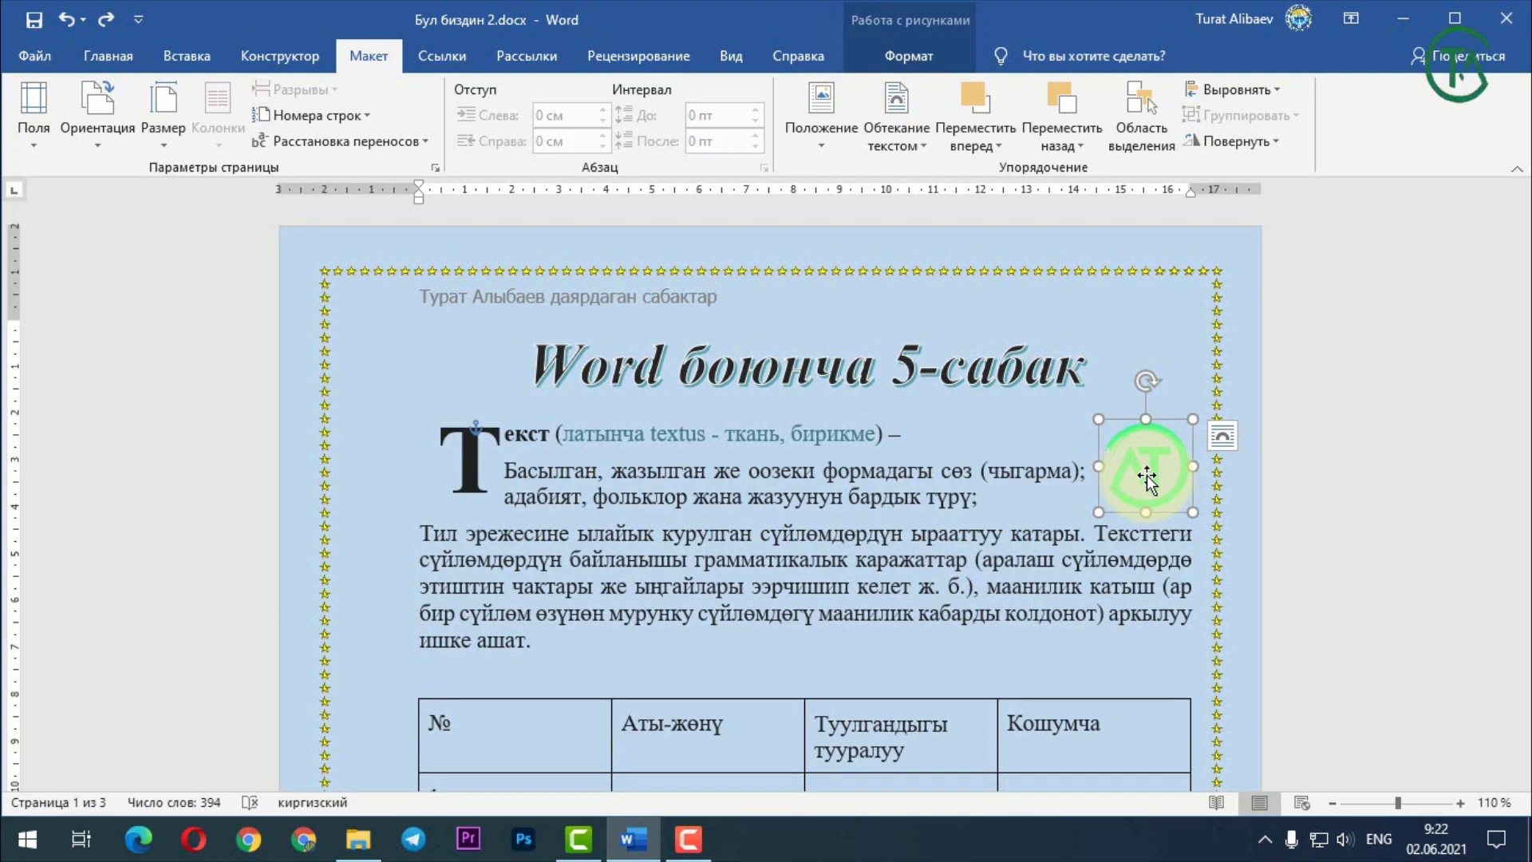
click(650, 576)
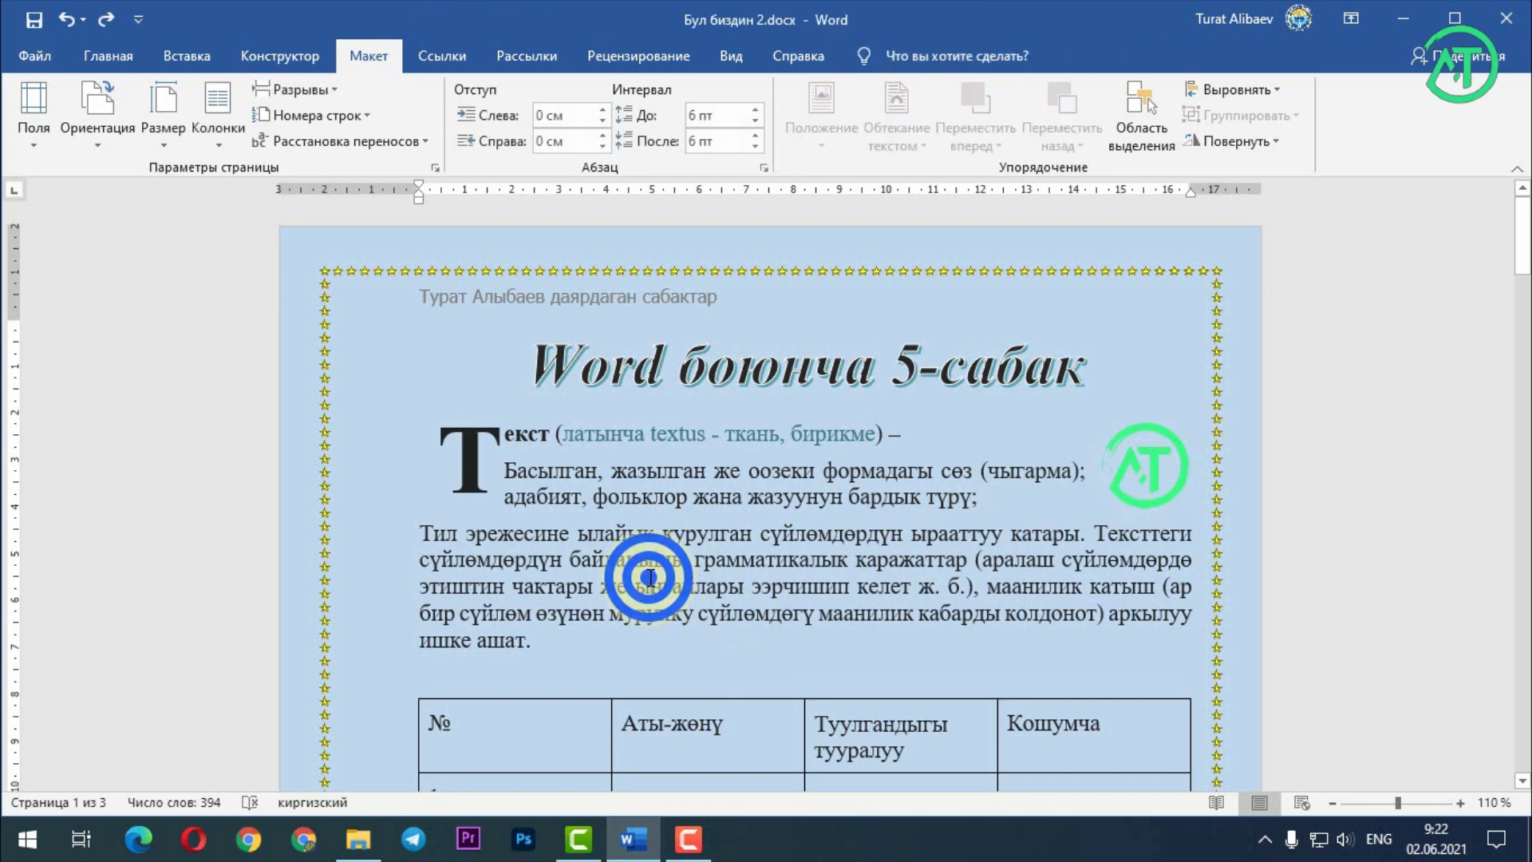